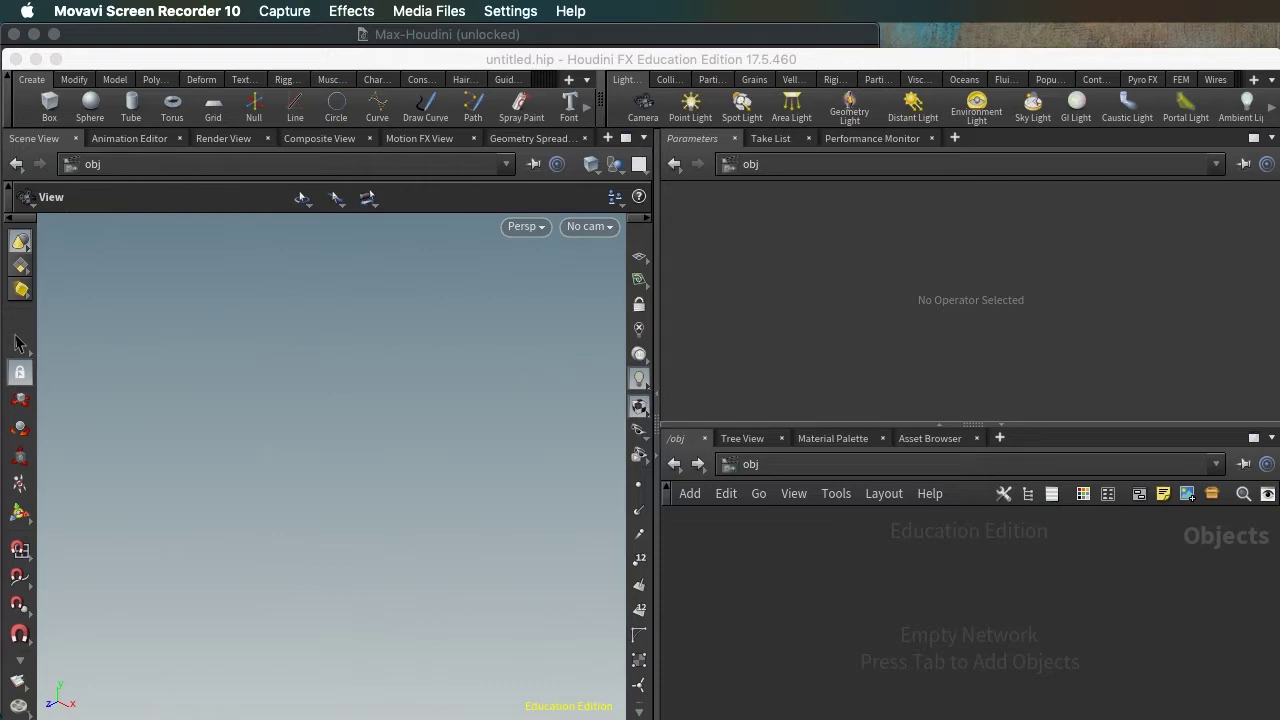
Switch to the Max-Houdini patch in Max, reposition its render window slightly and rotate the rendered cube to show several faces.
{"action": "left_click", "coordinate": [650, 36]}
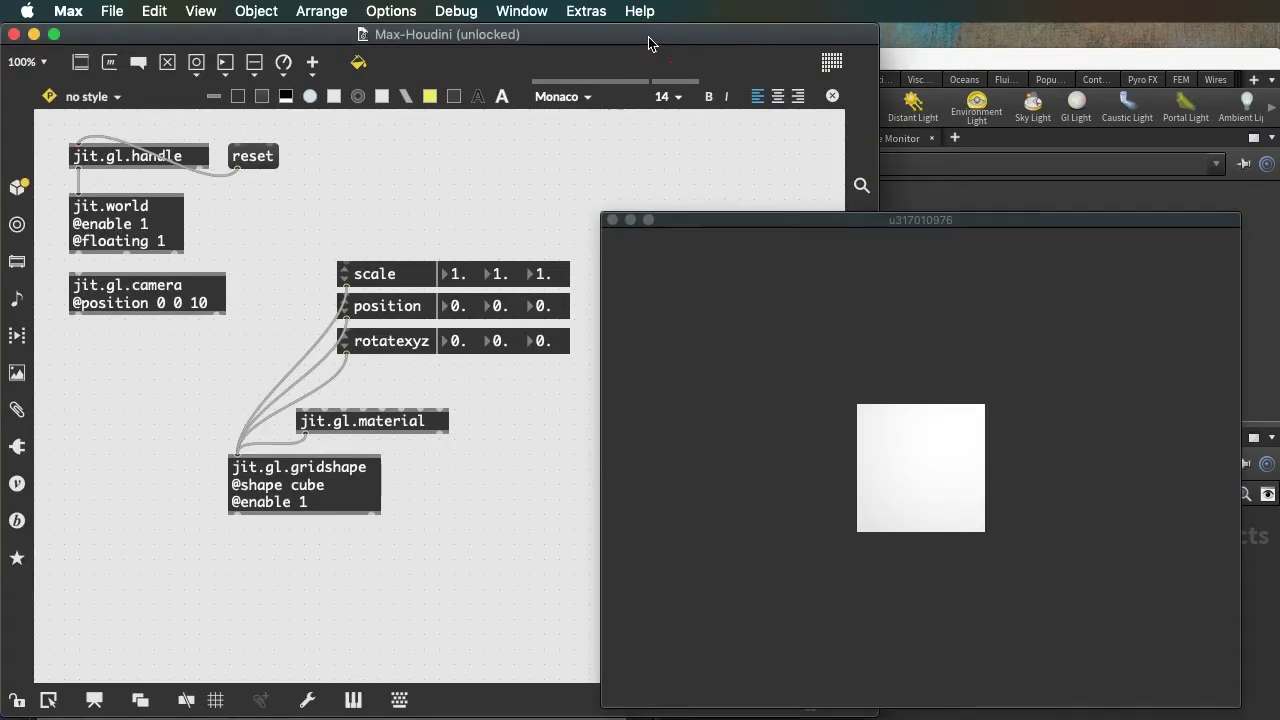
{"action": "left_click_drag", "start_coordinate": [710, 218], "coordinate": [688, 197]}
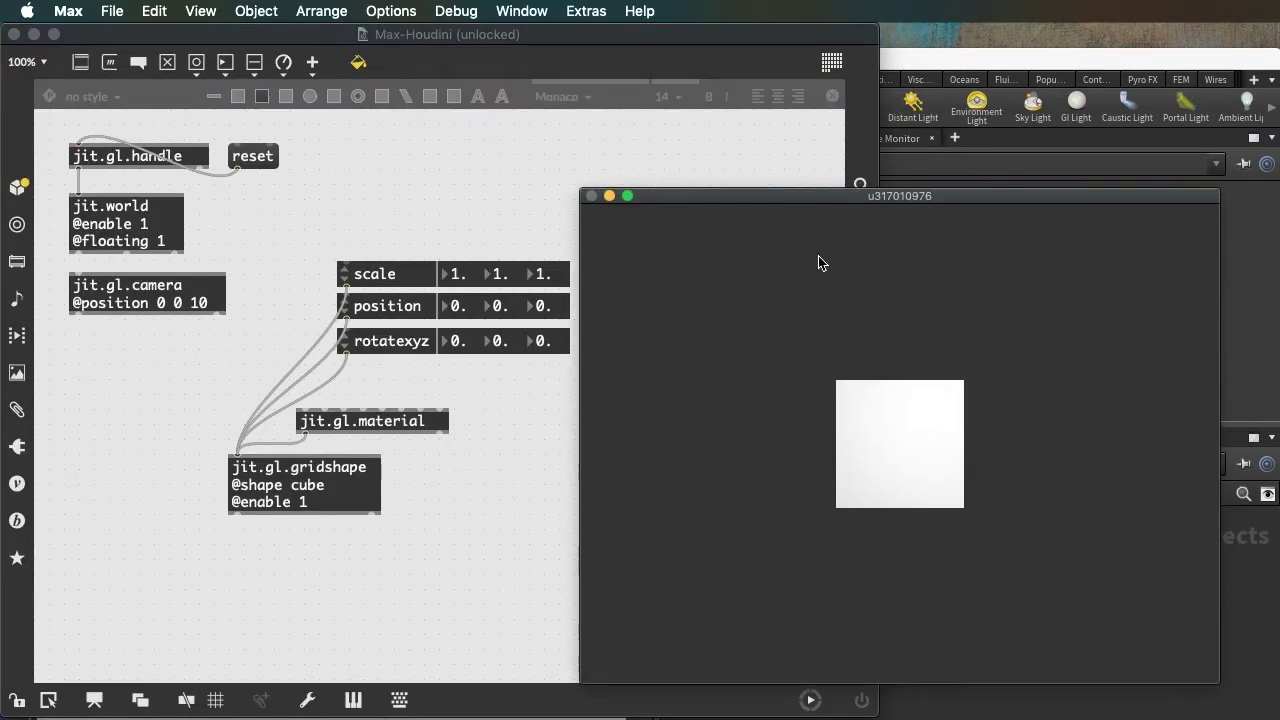
{"action": "left_click_drag", "start_coordinate": [846, 451], "coordinate": [894, 488]}
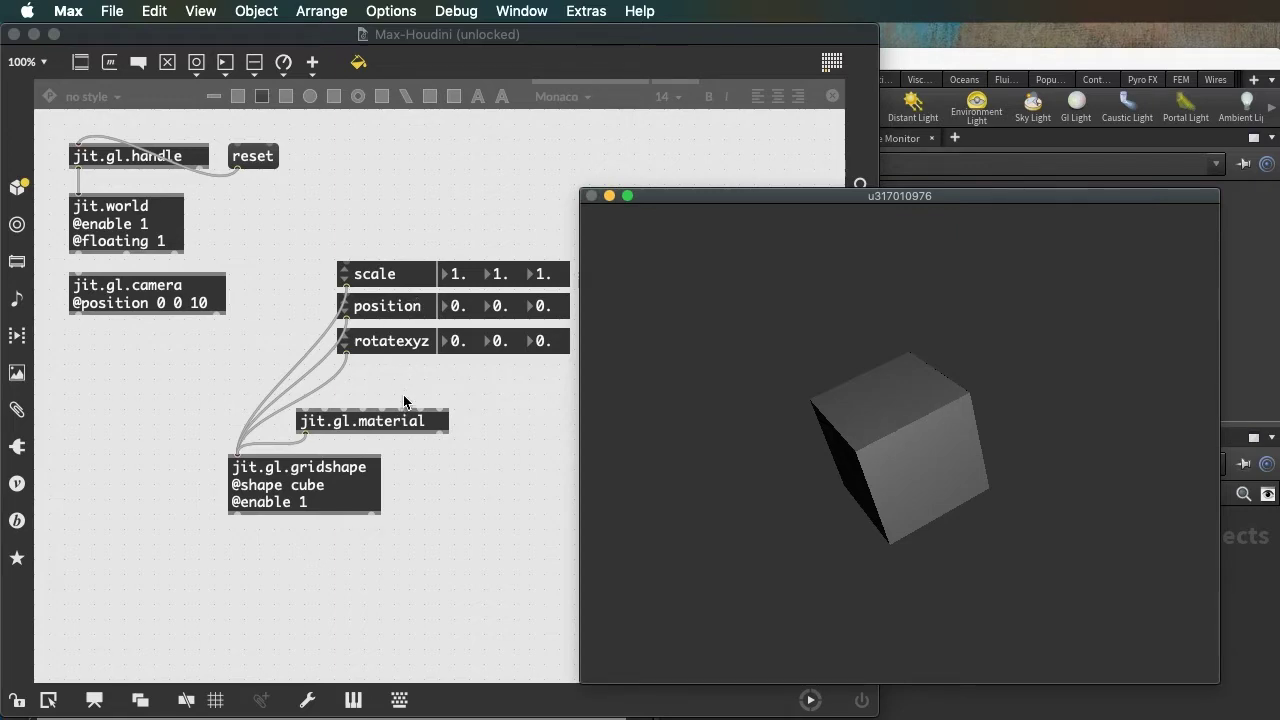
Switch to Houdini, add a Box object to the empty obj network and delete it again.
{"action": "left_click", "coordinate": [968, 60]}
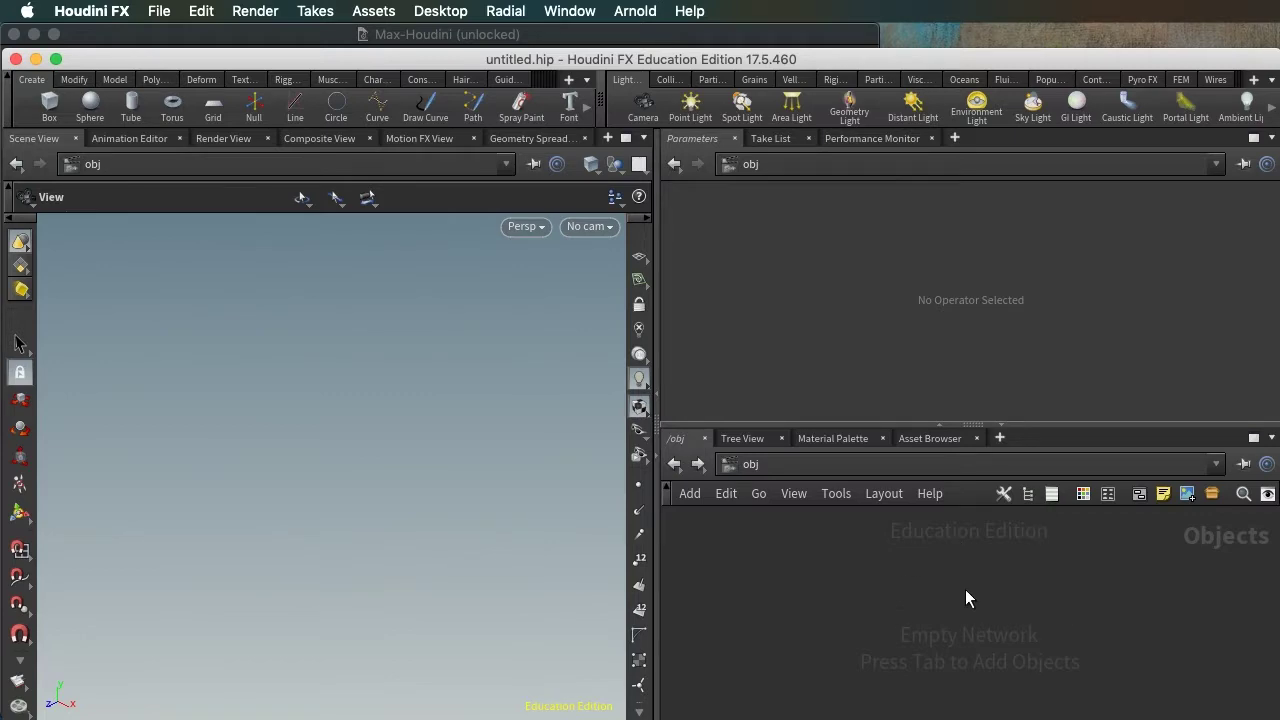
{"action": "key", "text": "Tab"}
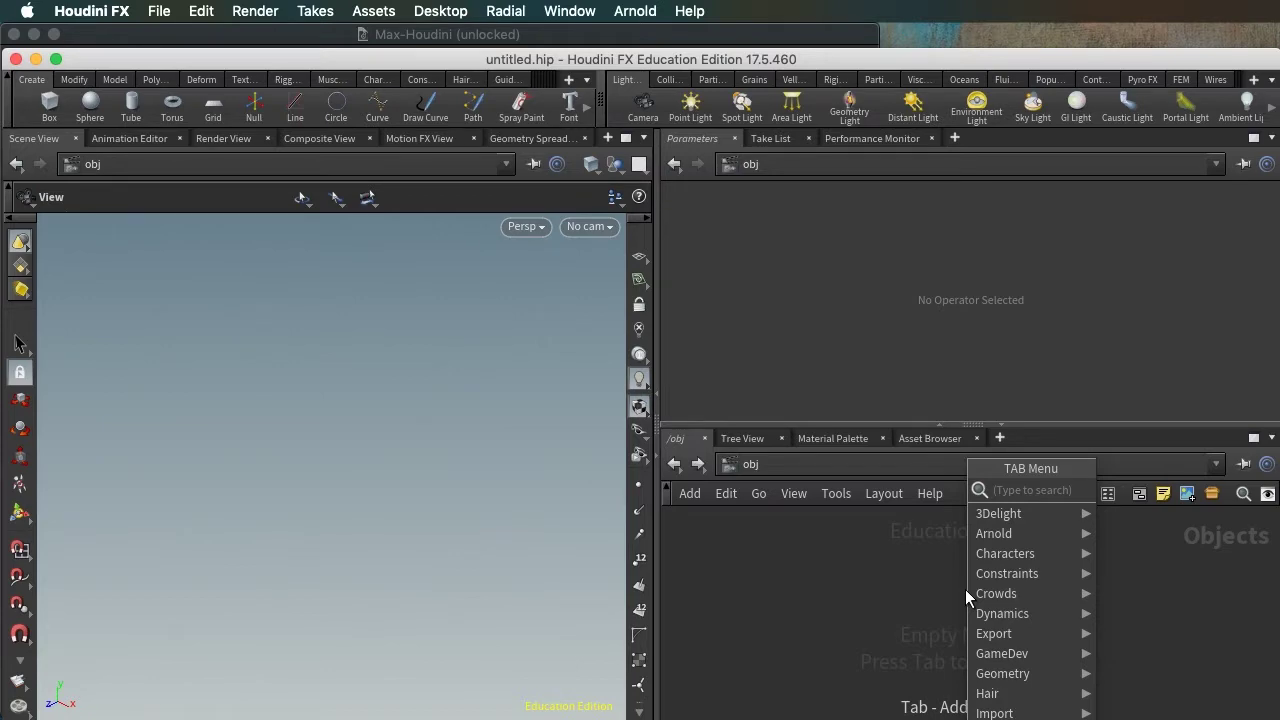
{"action": "type", "text": "bo"}
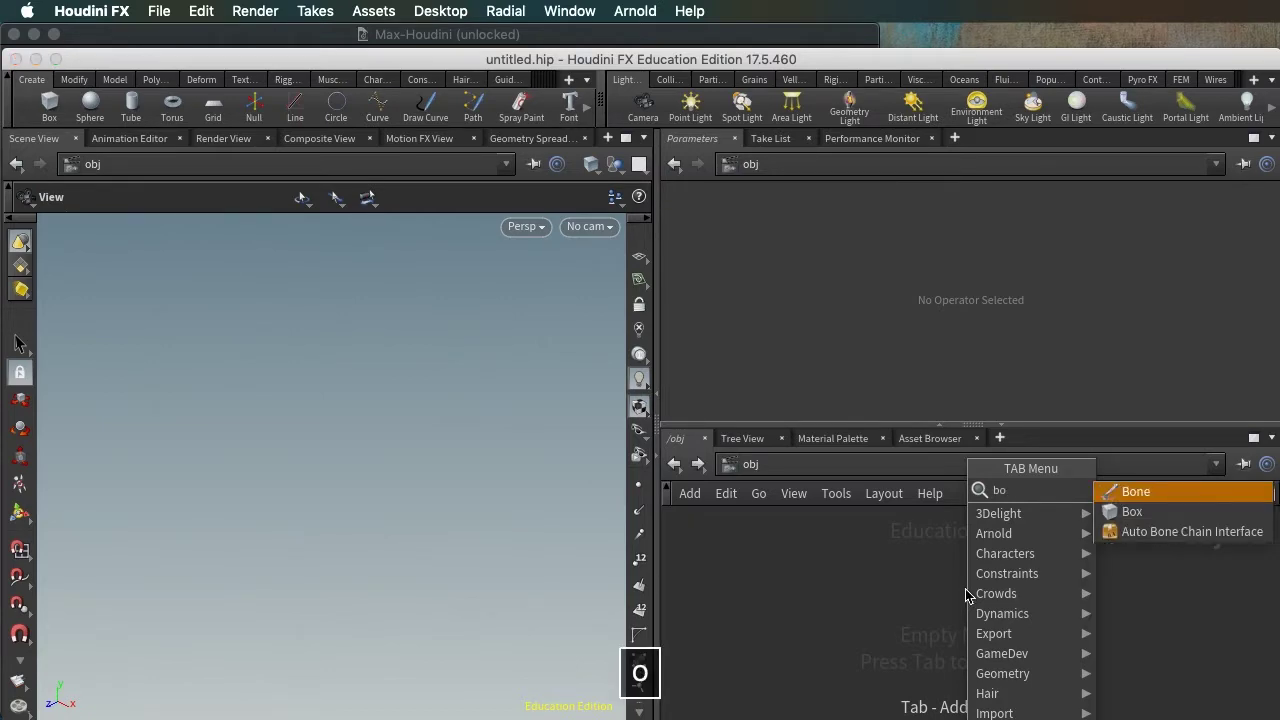
{"action": "left_click", "coordinate": [1147, 520]}
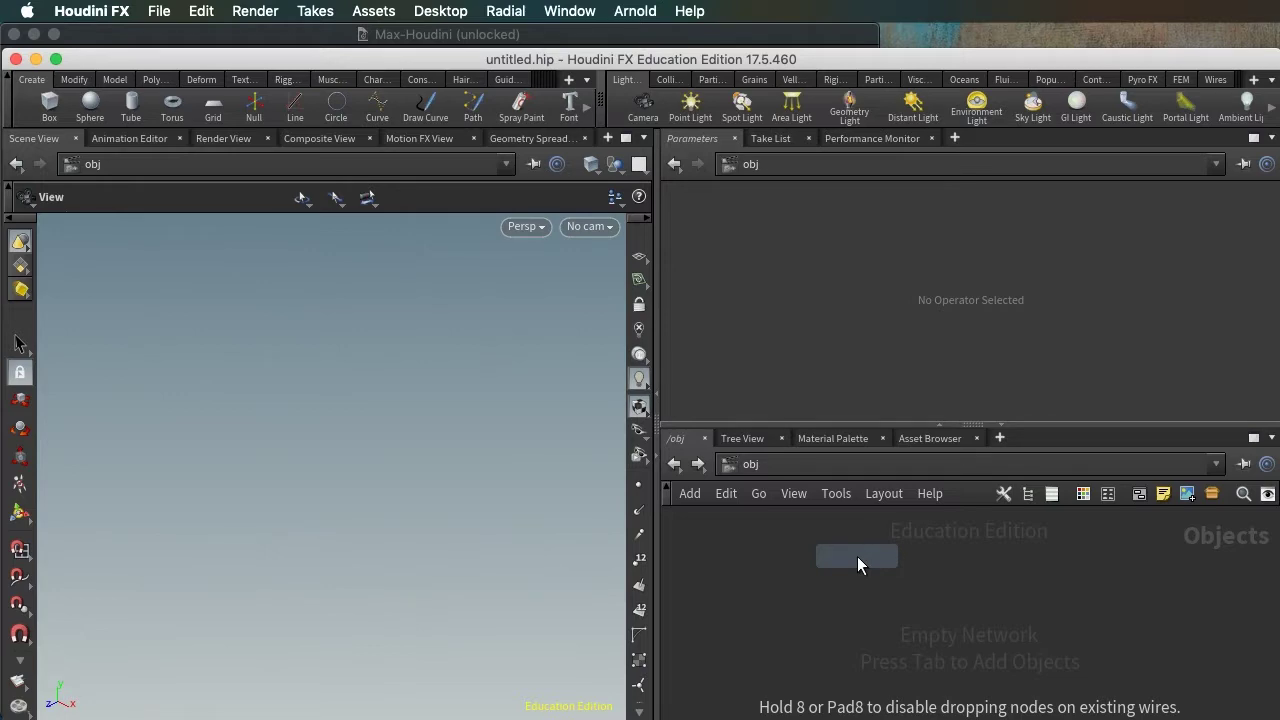
{"action": "left_click", "coordinate": [857, 556]}
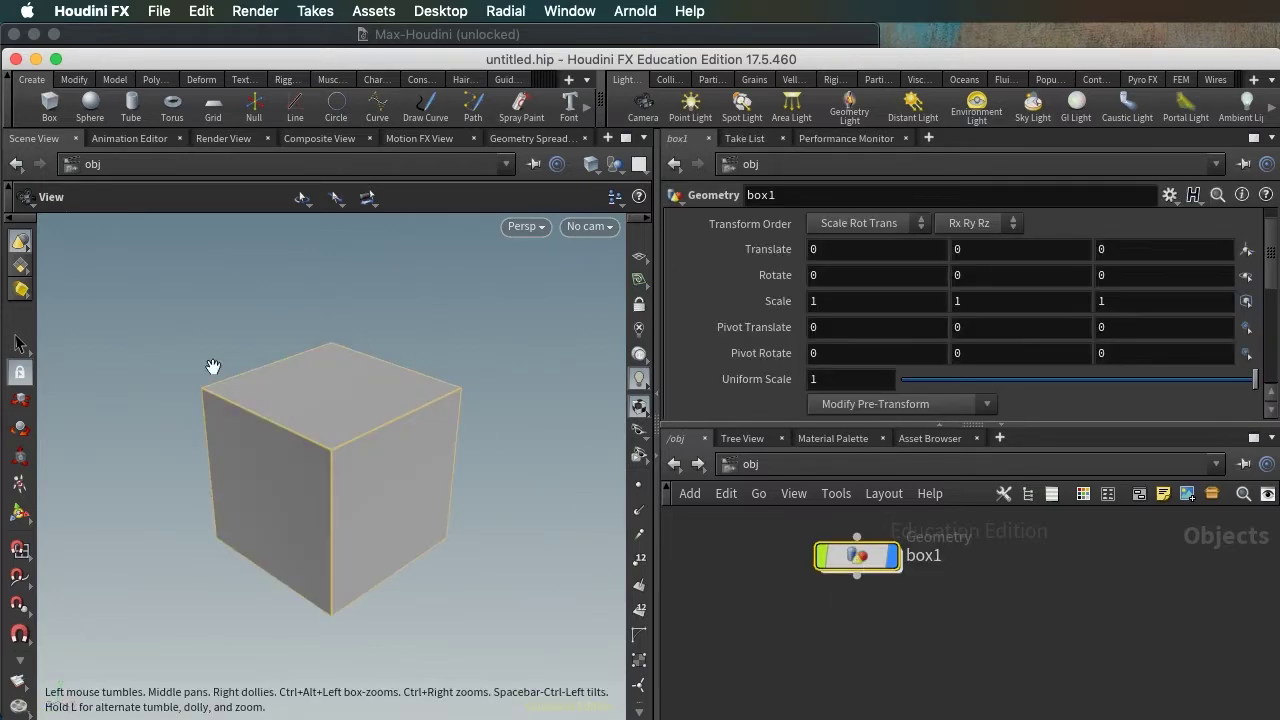
{"action": "mouse_move", "coordinate": [917, 566]}
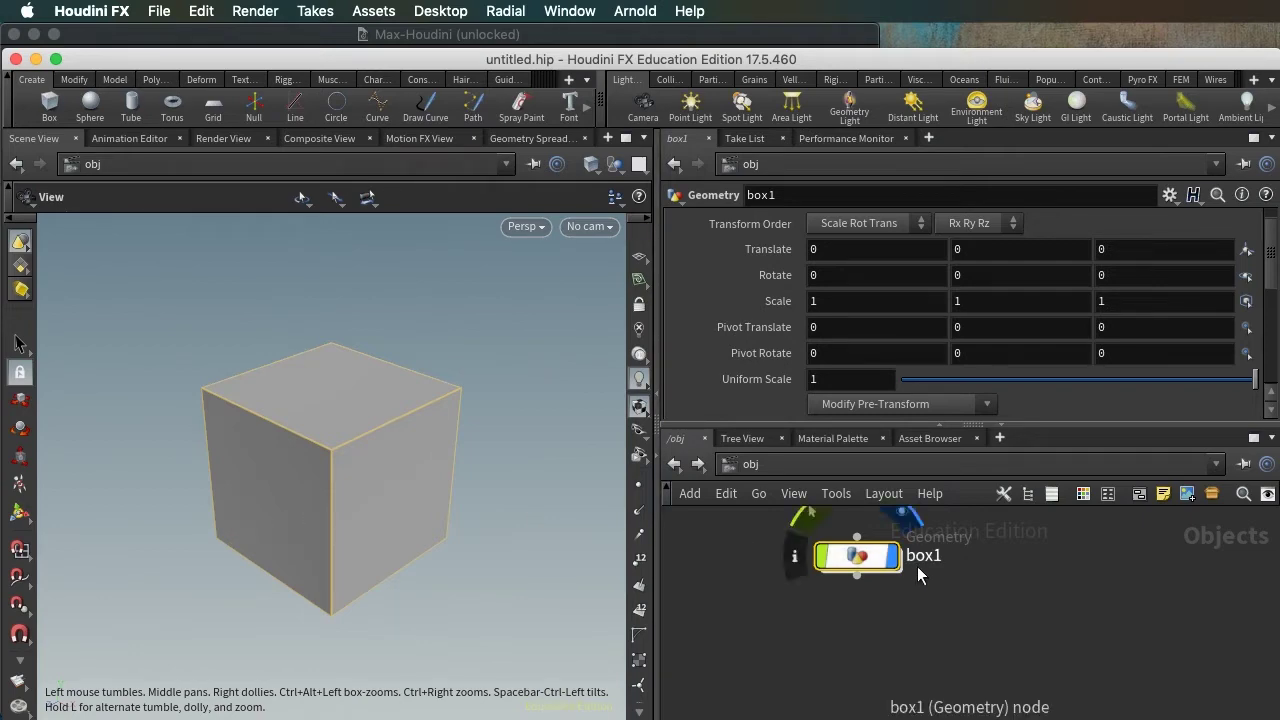
{"action": "key", "text": "Delete"}
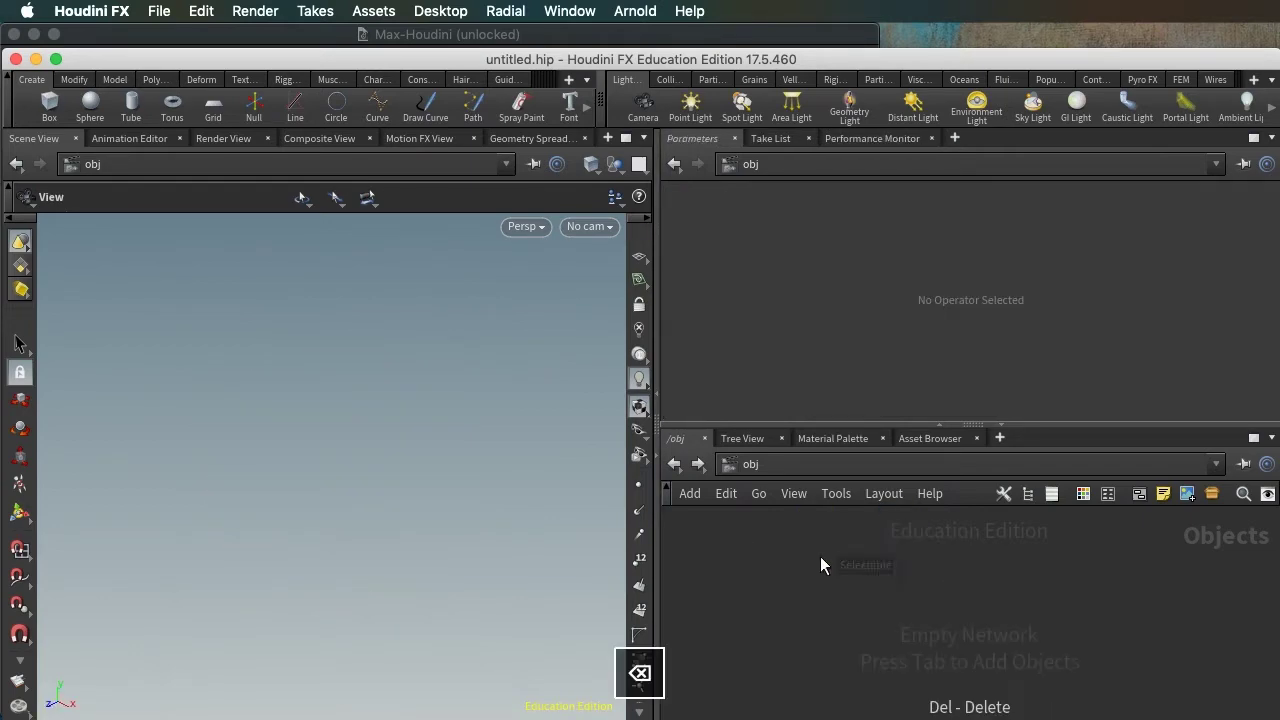
Add a Box object to the obj network.
{"action": "left_click", "coordinate": [821, 556]}
{"action": "key", "text": "Tab"}
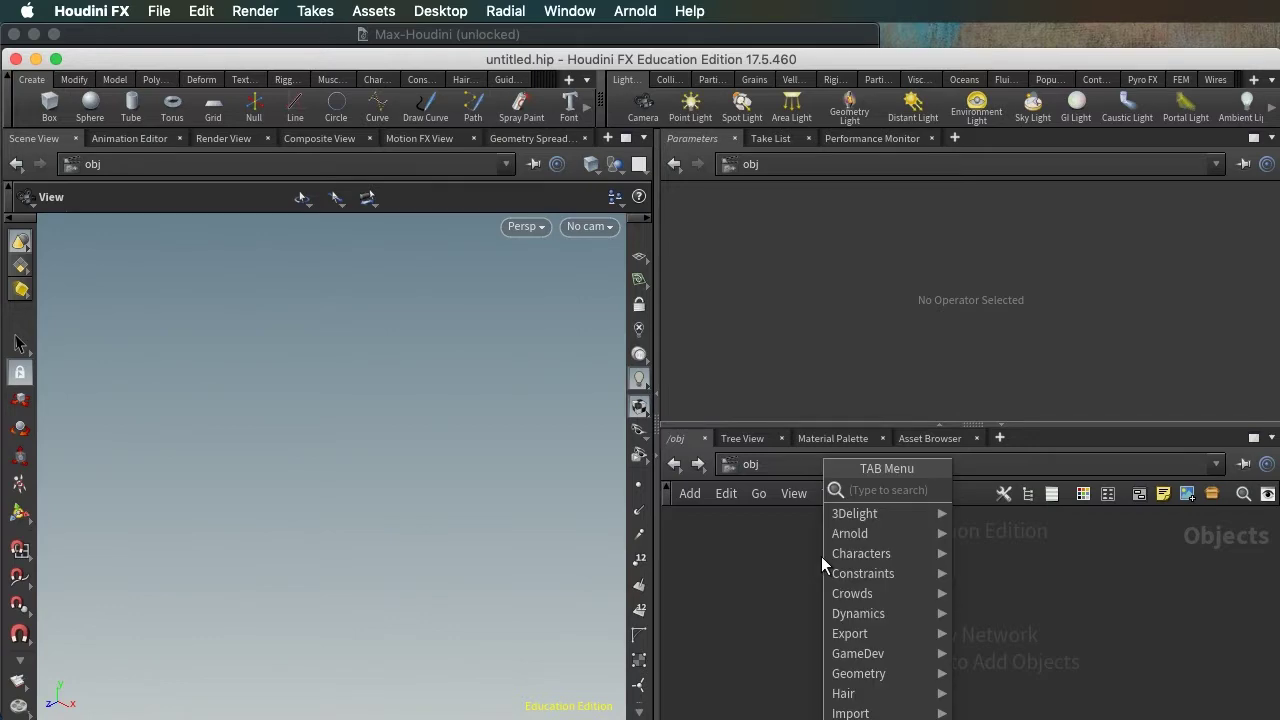
{"action": "type", "text": "h"}
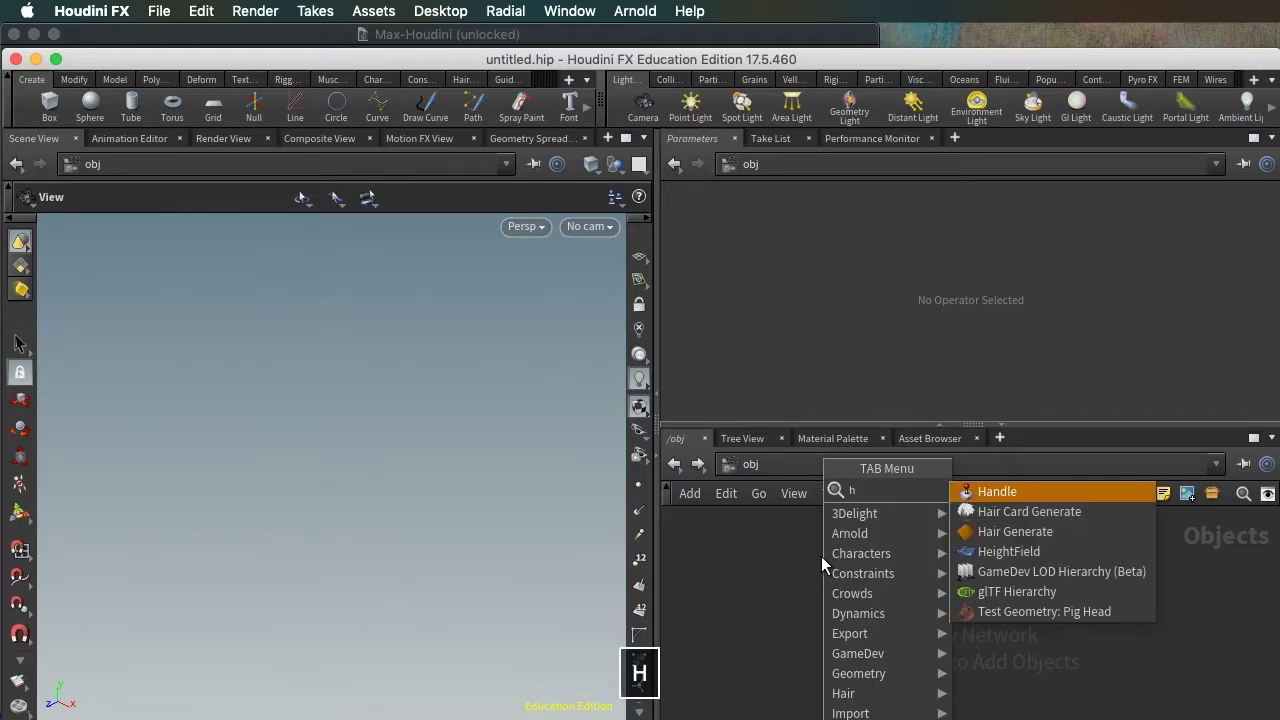
{"action": "key", "text": "BackSpace"}
{"action": "type", "text": "bo"}
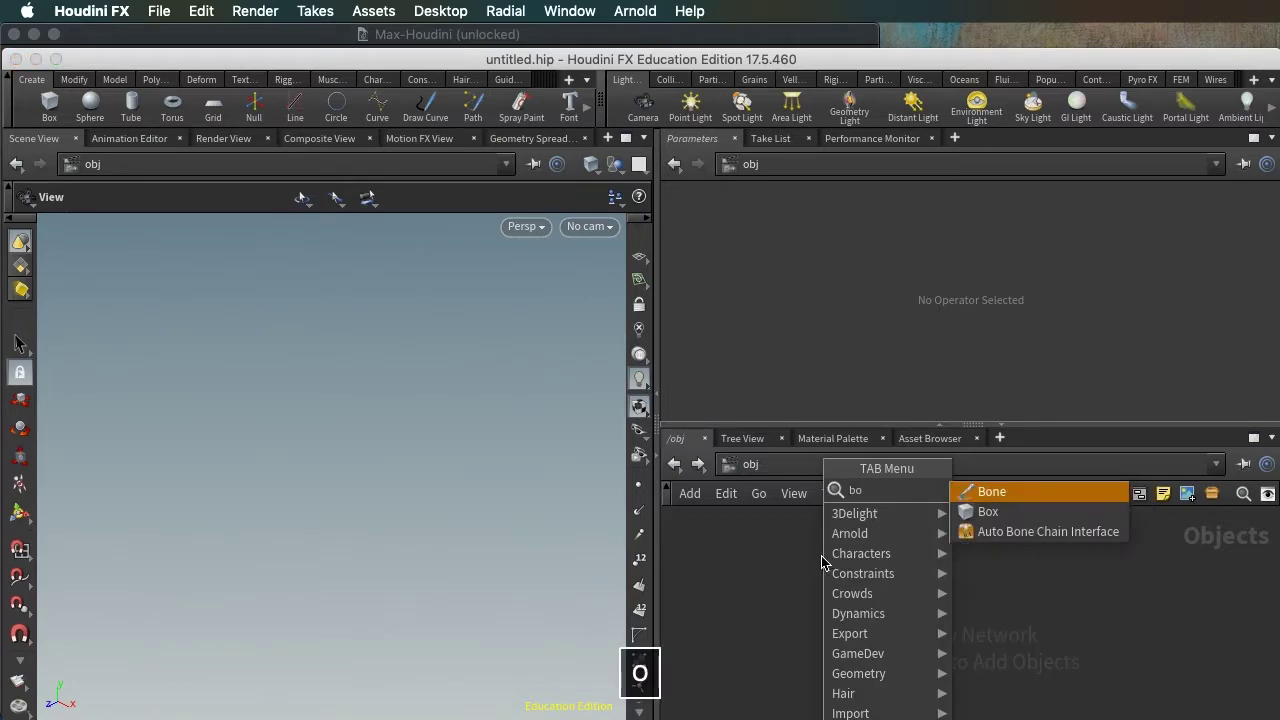
{"action": "type", "text": "x"}
{"action": "left_click", "coordinate": [970, 498]}
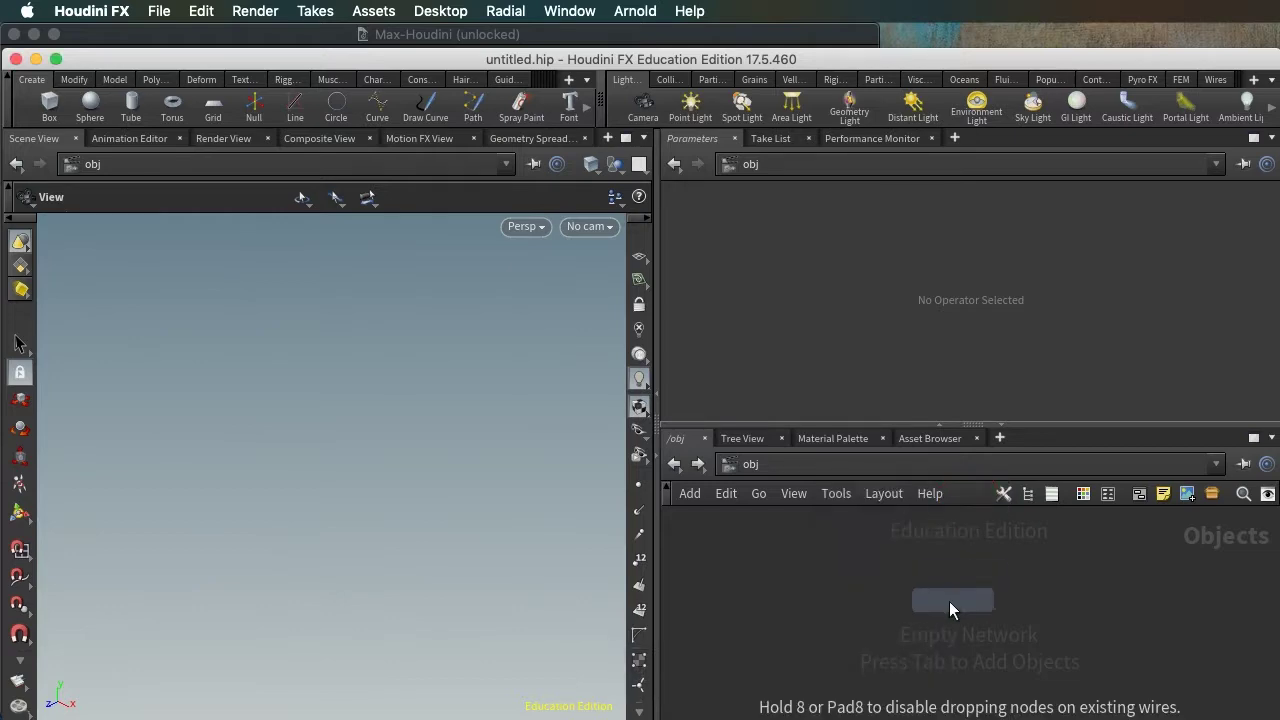
{"action": "left_click", "coordinate": [949, 601]}
Delete the box object from the network and undo the deletion.
{"action": "left_click_drag", "start_coordinate": [1069, 648], "coordinate": [830, 578]}
{"action": "key", "text": "BackSpace"}
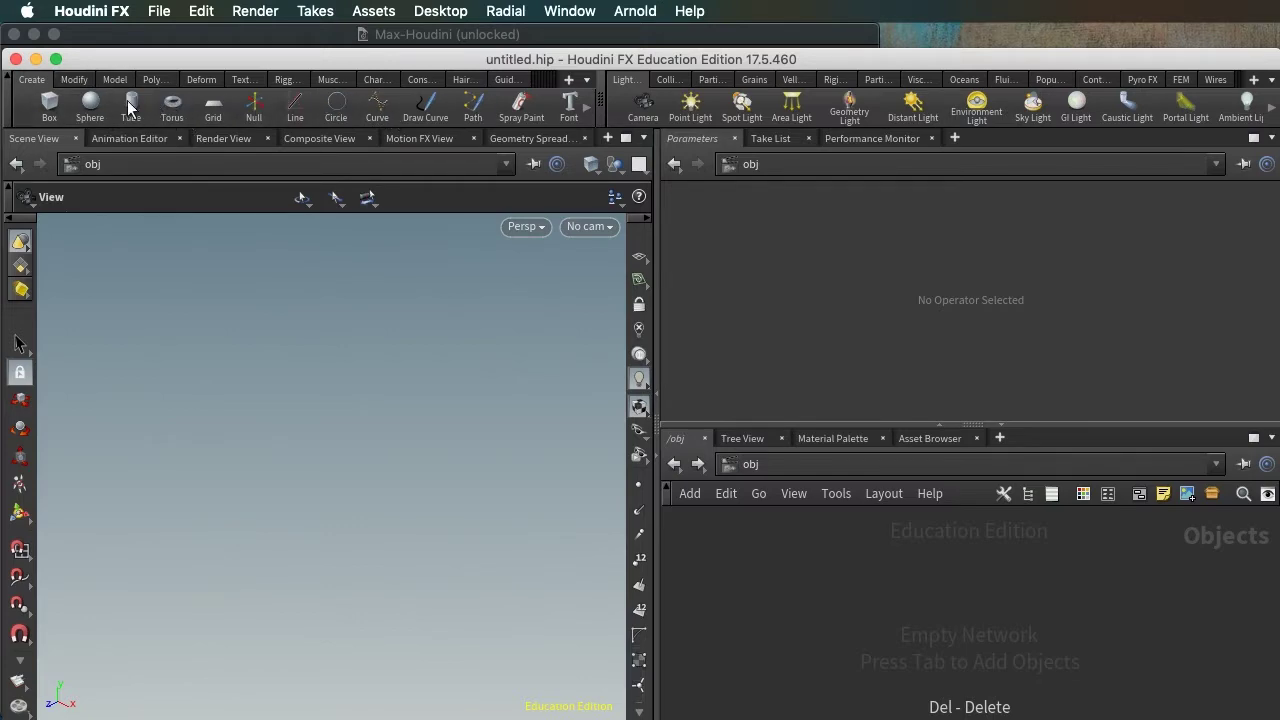
{"action": "key", "text": "ctrl+z"}
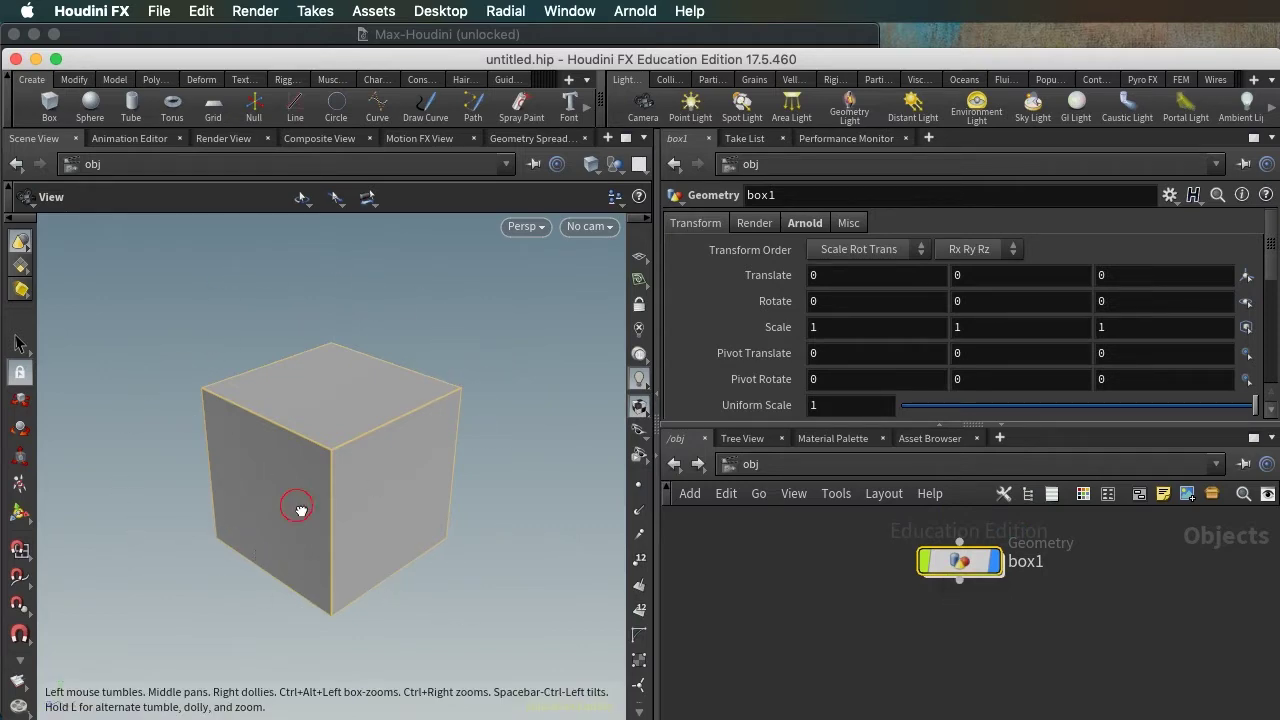
Move the box1 node further left in the network and deselect it.
{"action": "mouse_move", "coordinate": [297, 509]}
{"action": "left_mouse_down"}
{"action": "mouse_move", "coordinate": [317, 474]}
{"action": "mouse_move", "coordinate": [297, 543]}
{"action": "mouse_move", "coordinate": [291, 531]}
{"action": "mouse_move", "coordinate": [346, 491]}
{"action": "mouse_move", "coordinate": [326, 497]}
{"action": "mouse_move", "coordinate": [334, 549]}
{"action": "mouse_move", "coordinate": [320, 505]}
{"action": "mouse_move", "coordinate": [257, 503]}
{"action": "mouse_move", "coordinate": [357, 491]}
{"action": "mouse_move", "coordinate": [237, 486]}
{"action": "mouse_move", "coordinate": [290, 512]}
{"action": "left_mouse_up"}
{"action": "scroll", "coordinate": [285, 494], "scroll_direction": "up", "scroll_amount": 3}
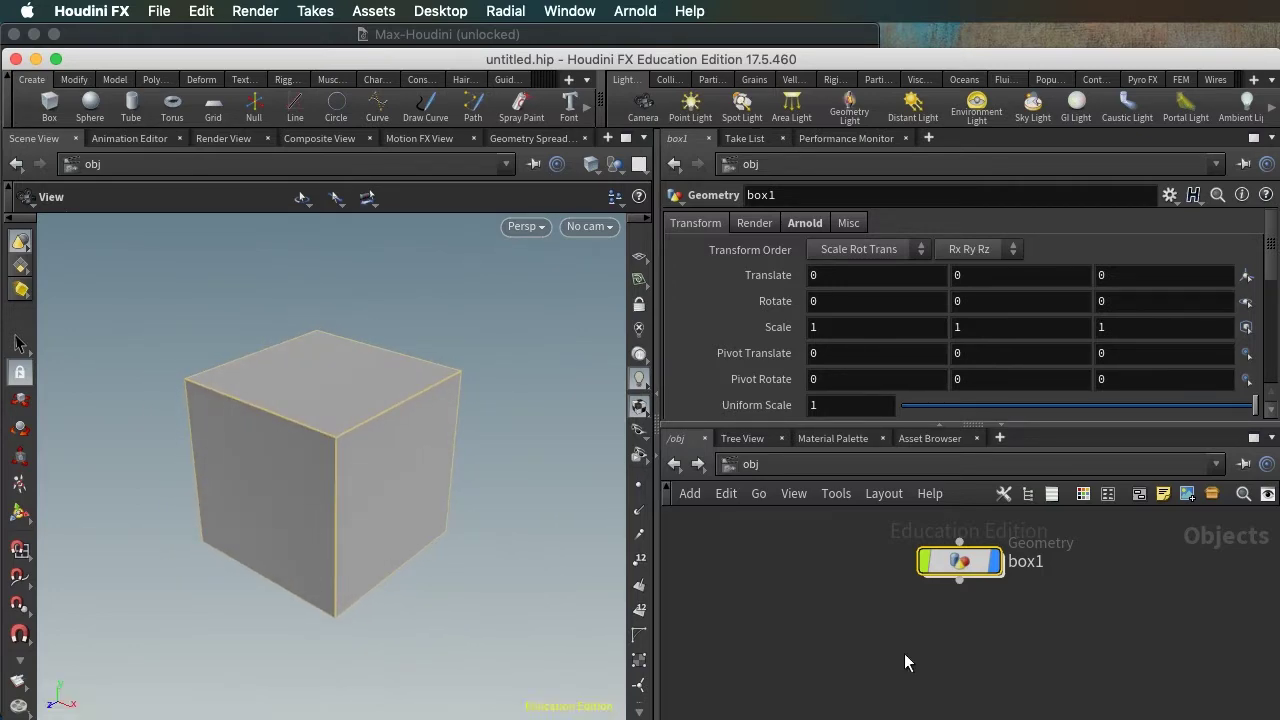
{"action": "left_click_drag", "start_coordinate": [962, 572], "coordinate": [842, 572]}
{"action": "left_click", "coordinate": [949, 563]}
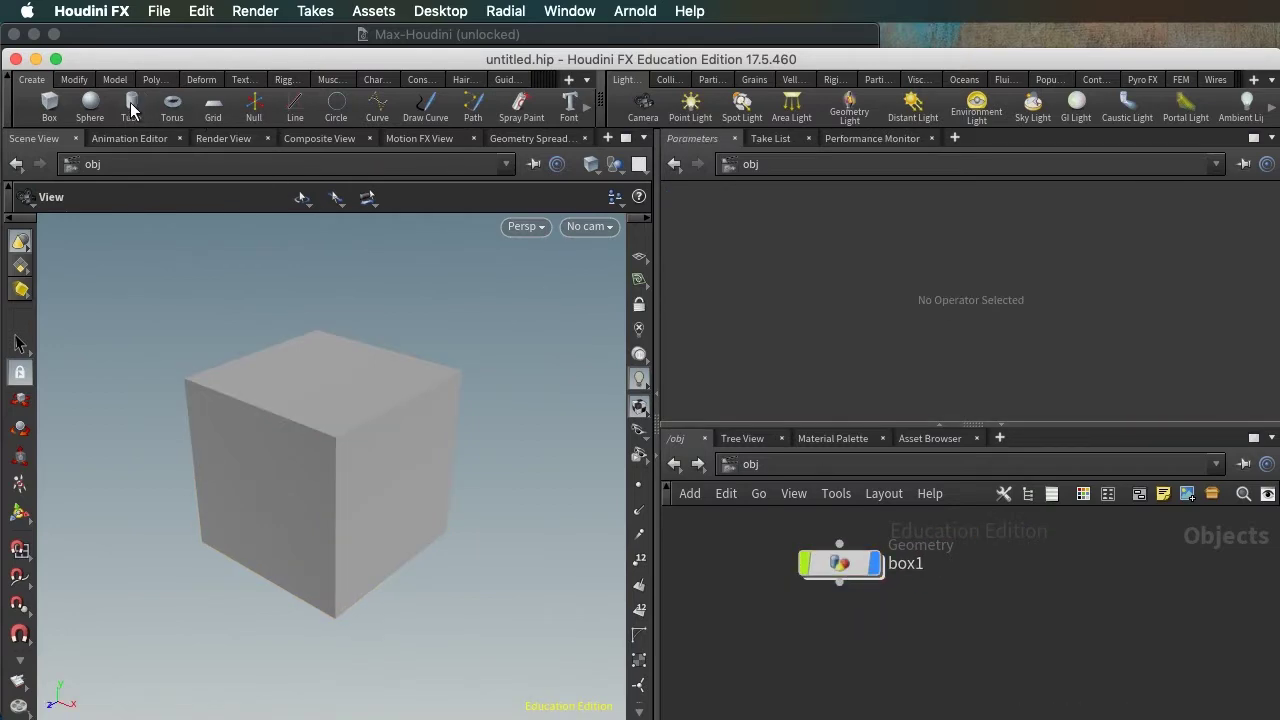
Add a Sphere object to the obj network and place its node beside box1.
{"action": "left_click", "coordinate": [89, 103]}
{"action": "left_click", "coordinate": [993, 577]}
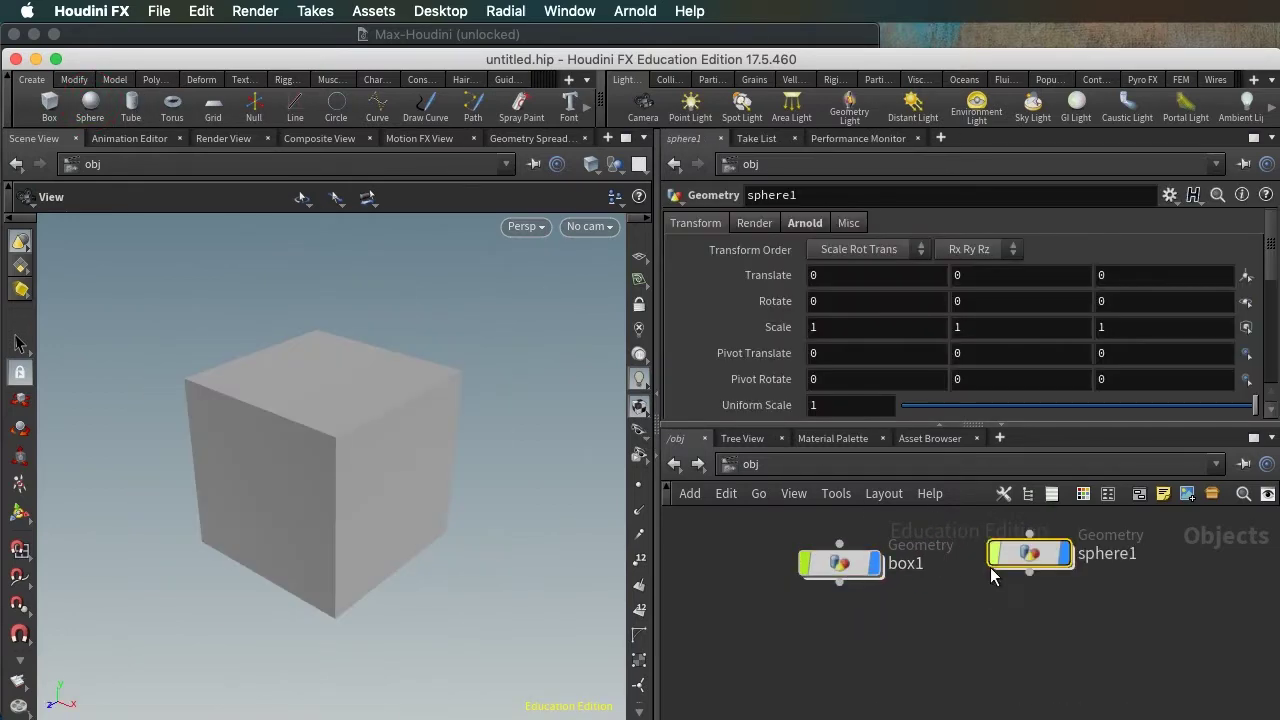
{"action": "left_click_drag", "start_coordinate": [993, 577], "coordinate": [995, 585]}
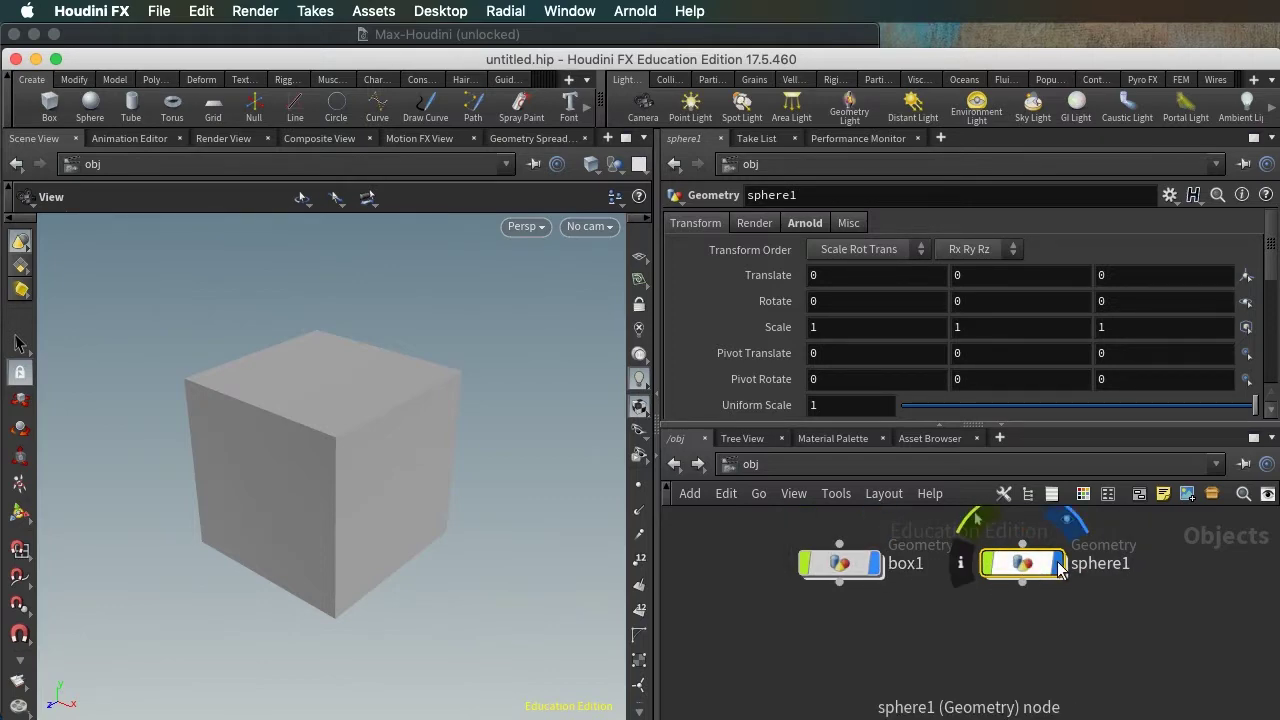
Hide the box1 object to view the sphere inside it, and display the box again.
{"action": "left_click", "coordinate": [876, 566]}
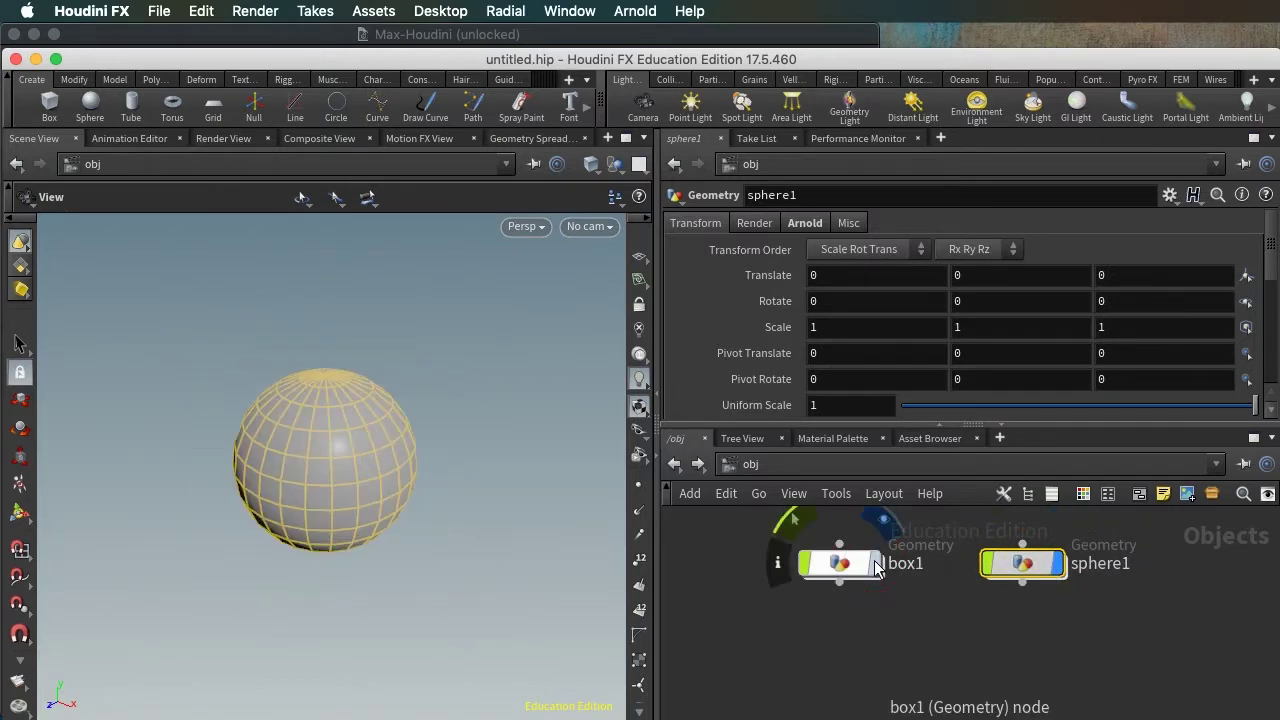
{"action": "left_click", "coordinate": [876, 566]}
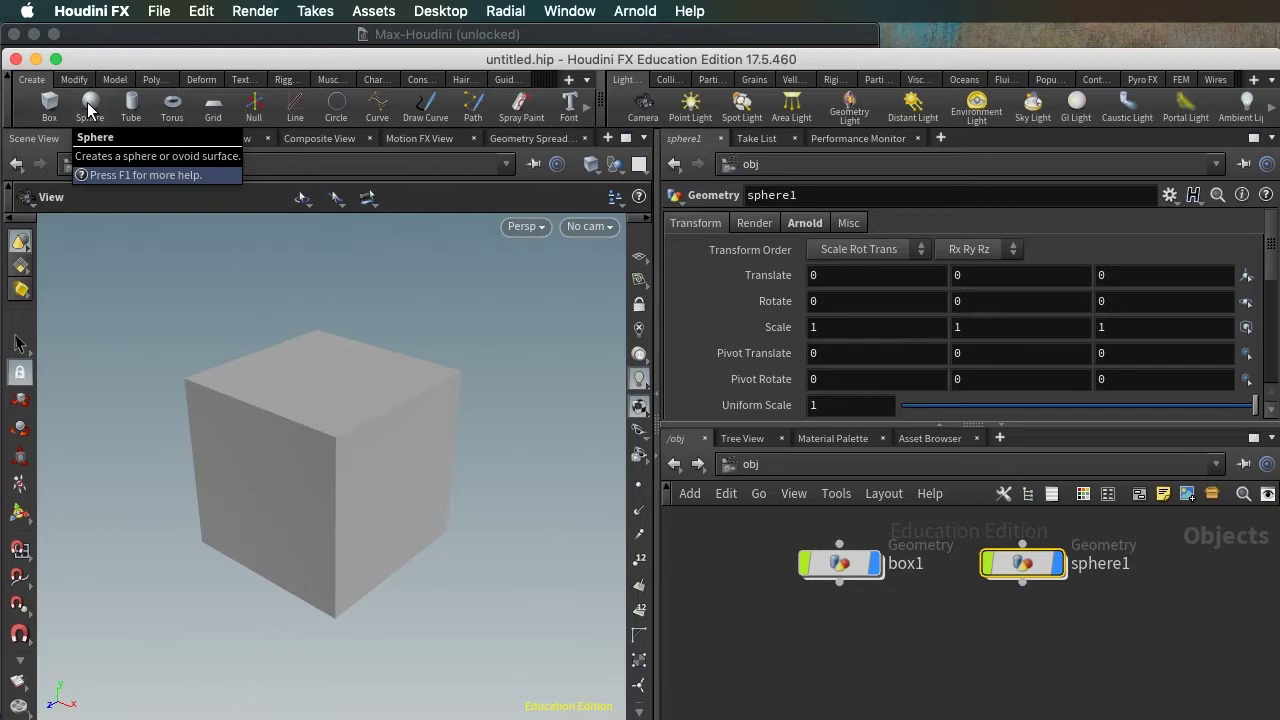
{"action": "key", "text": "Tab"}
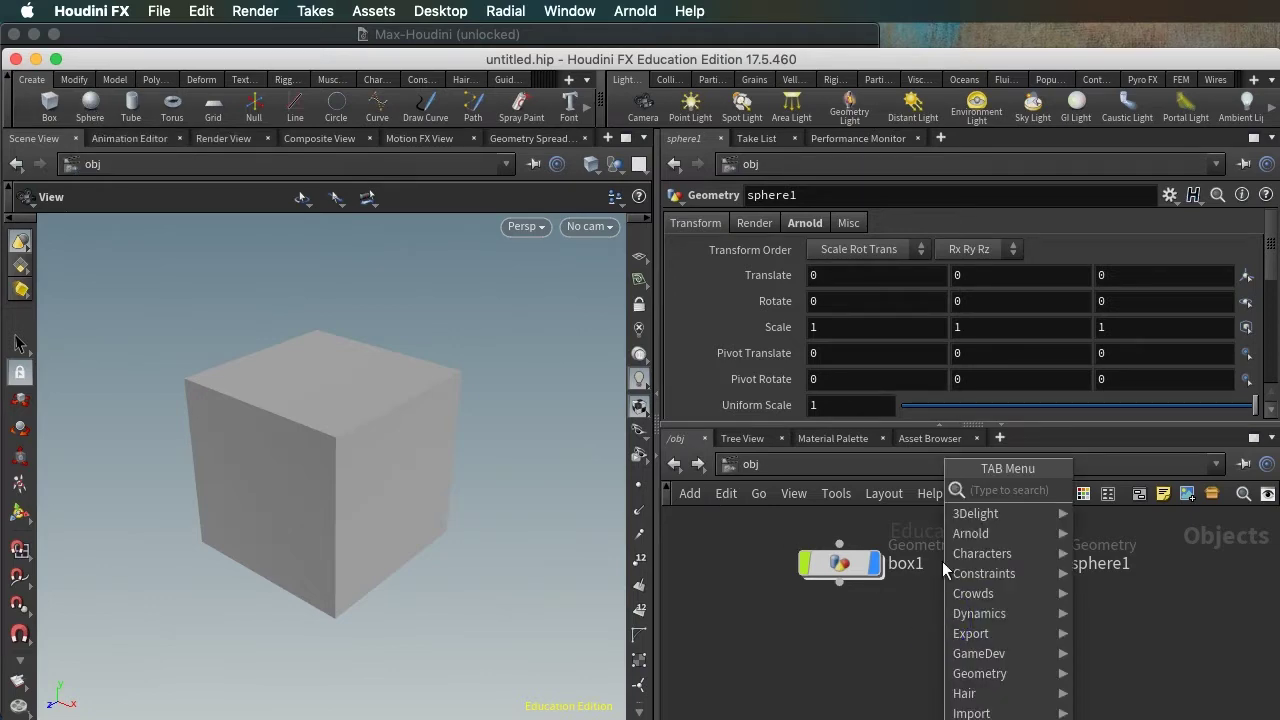
{"action": "mouse_move", "coordinate": [988, 512]}
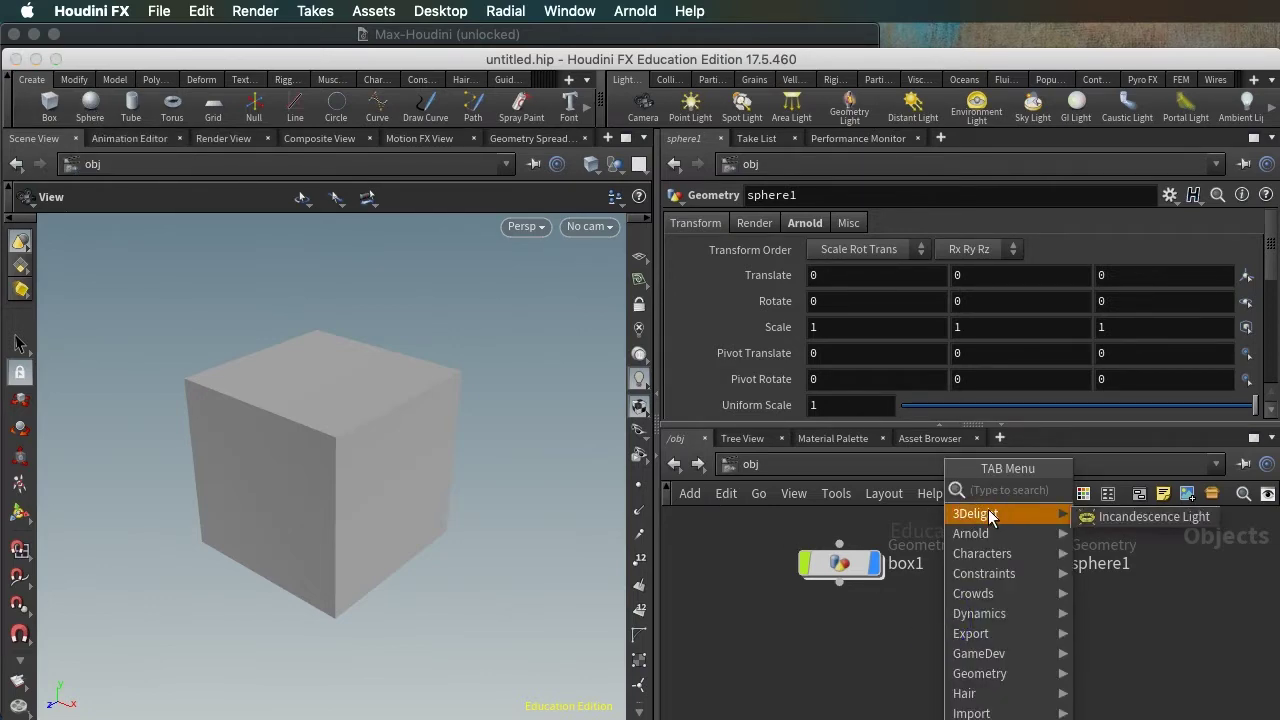
{"action": "key", "text": "Escape"}
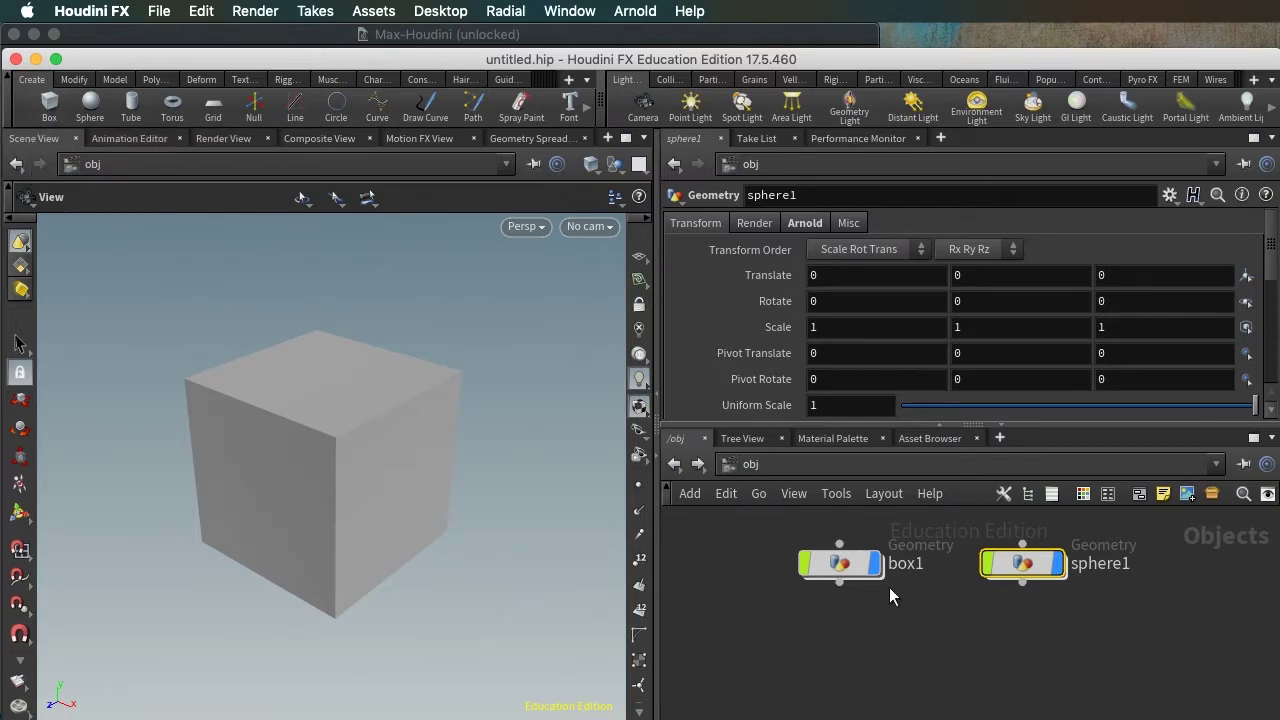
Move the sphere1 object out of the box by setting its X translation to 1.0.
{"action": "left_click", "coordinate": [840, 563]}
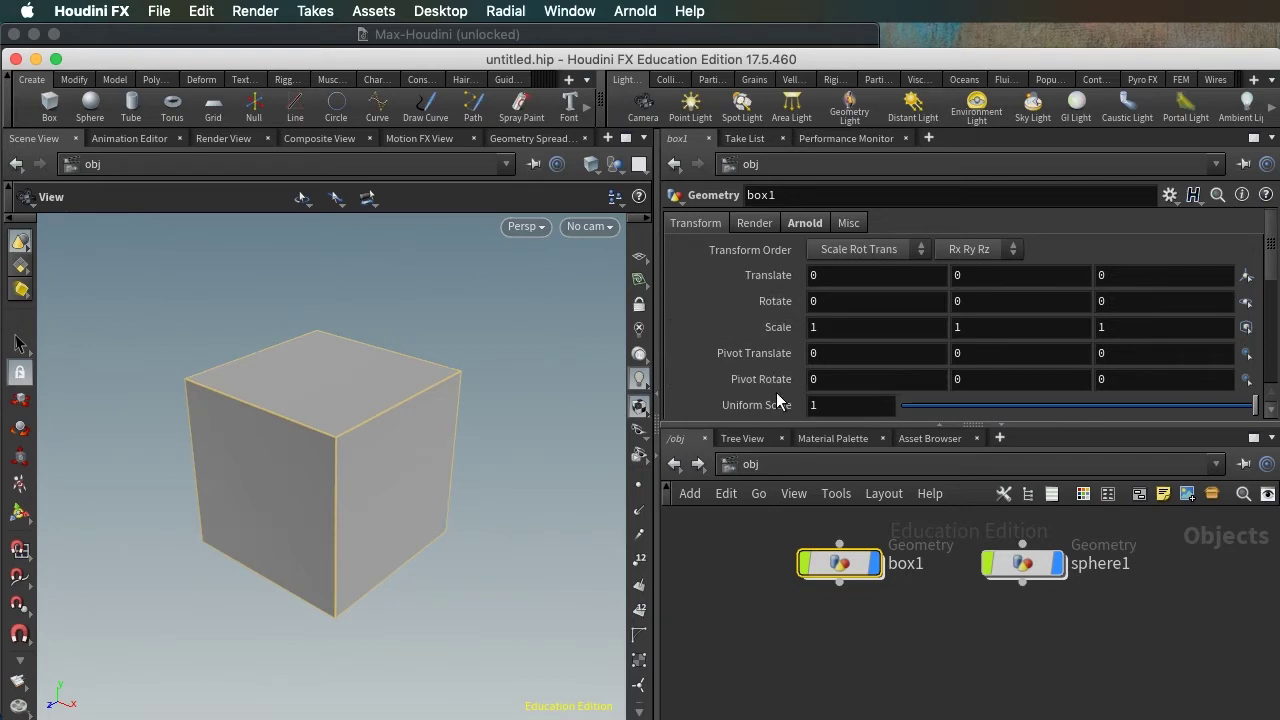
{"action": "left_click", "coordinate": [1017, 562]}
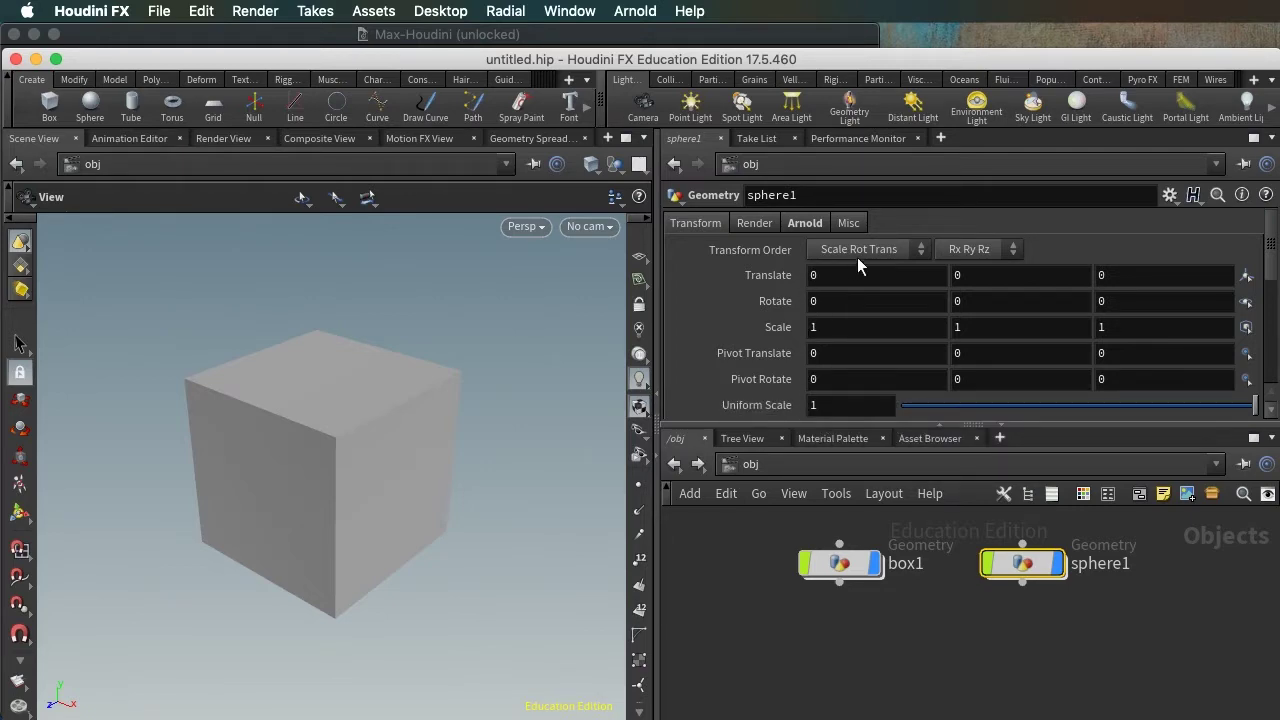
{"action": "middle_click_drag", "start_coordinate": [857, 272], "coordinate": [856, 272]}
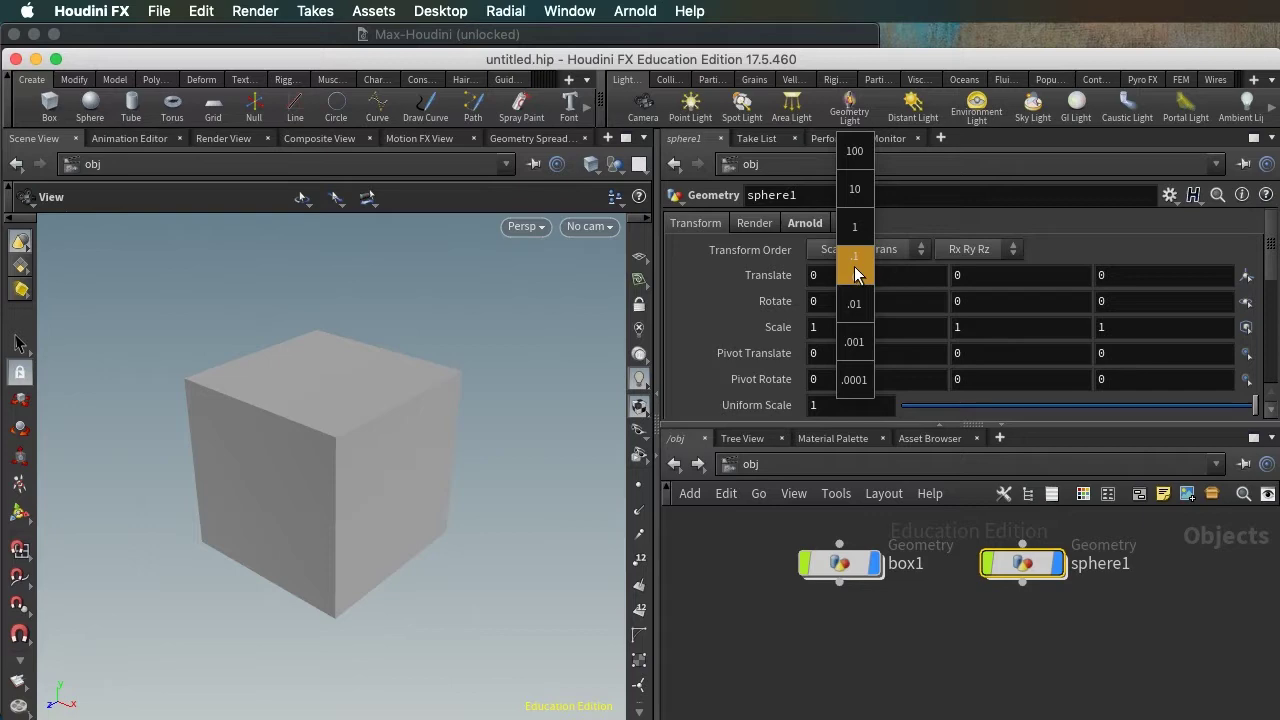
{"action": "mouse_move", "coordinate": [855, 296]}
{"action": "middle_mouse_down"}
{"action": "mouse_move", "coordinate": [859, 239]}
{"action": "mouse_move", "coordinate": [860, 336]}
{"action": "mouse_move", "coordinate": [858, 312]}
{"action": "middle_mouse_up"}
{"action": "middle_click_drag", "start_coordinate": [857, 310], "coordinate": [861, 297]}
{"action": "middle_click_drag", "start_coordinate": [860, 300], "coordinate": [1279, 304]}
{"action": "left_click", "coordinate": [829, 274]}
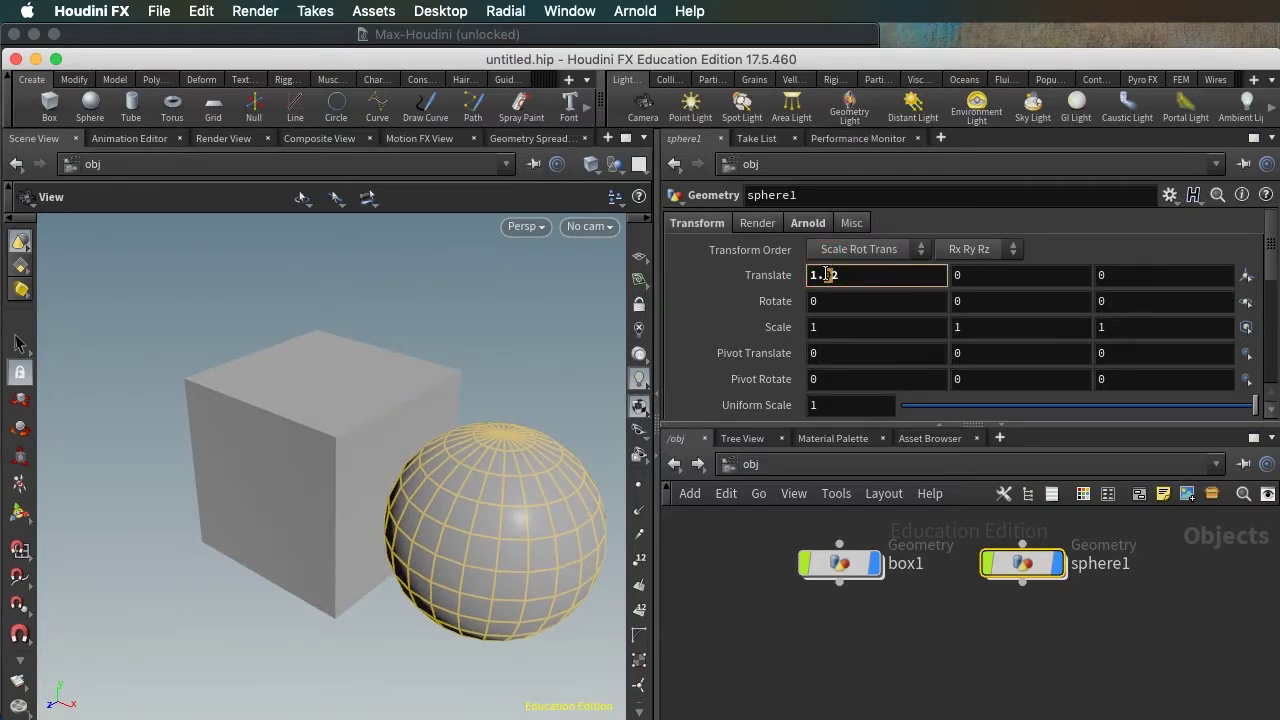
{"action": "left_click_drag", "start_coordinate": [828, 273], "coordinate": [835, 272]}
{"action": "left_click", "coordinate": [835, 274]}
{"action": "key", "text": "BackSpace"}
{"action": "left_click", "coordinate": [840, 304]}
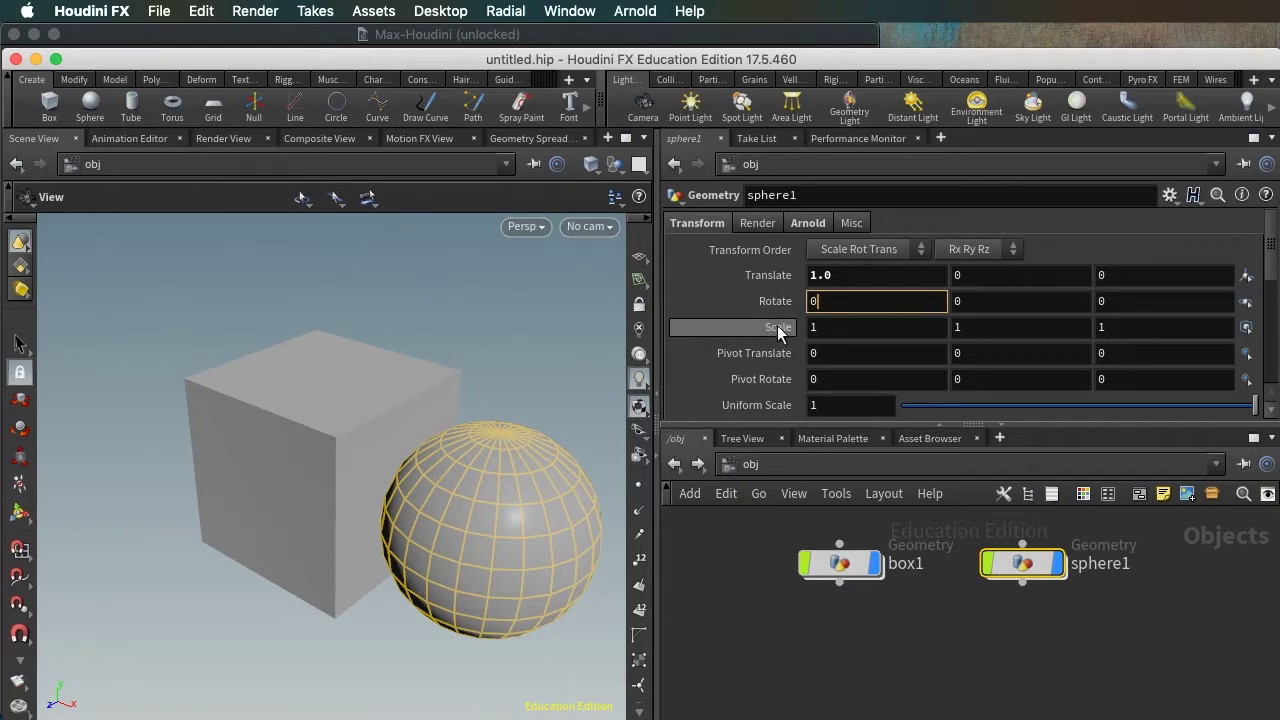
Scale the sphere1 object to 1.1 on all three axes and inspect it beside the box.
{"action": "middle_click_drag", "start_coordinate": [777, 325], "coordinate": [777, 332]}
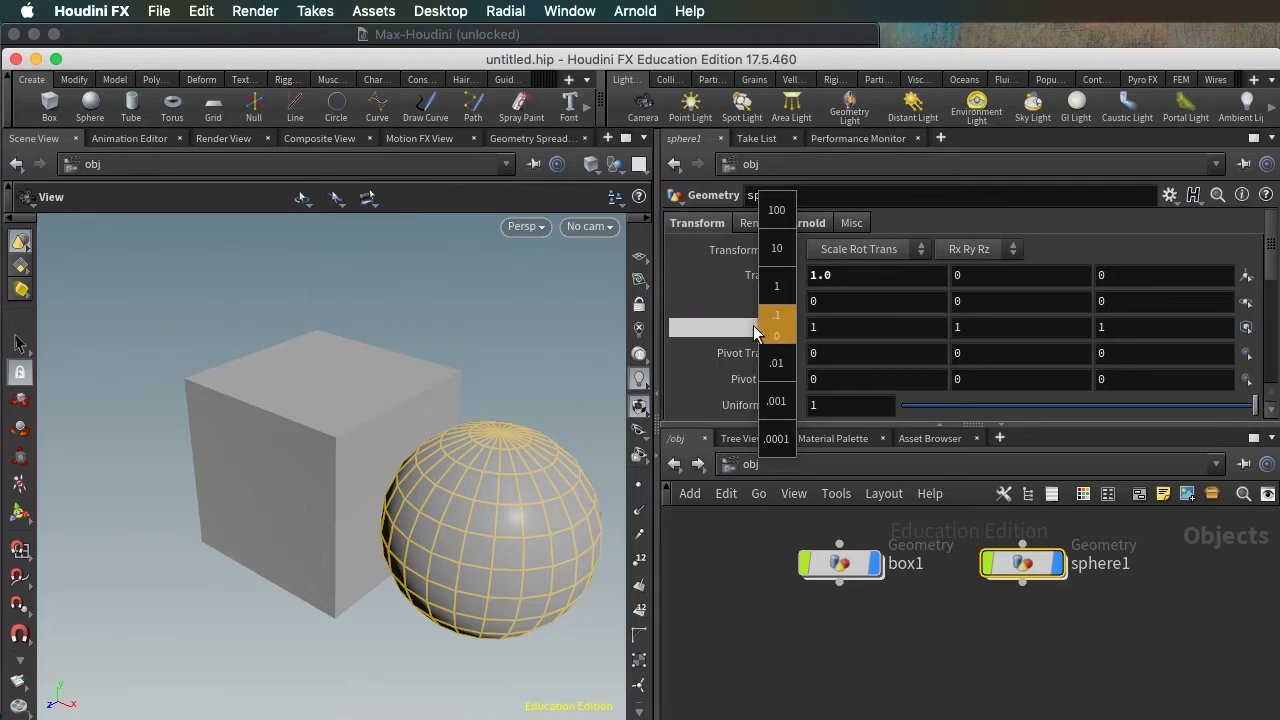
{"action": "middle_click_drag", "start_coordinate": [753, 325], "coordinate": [802, 334]}
{"action": "left_click", "coordinate": [841, 657]}
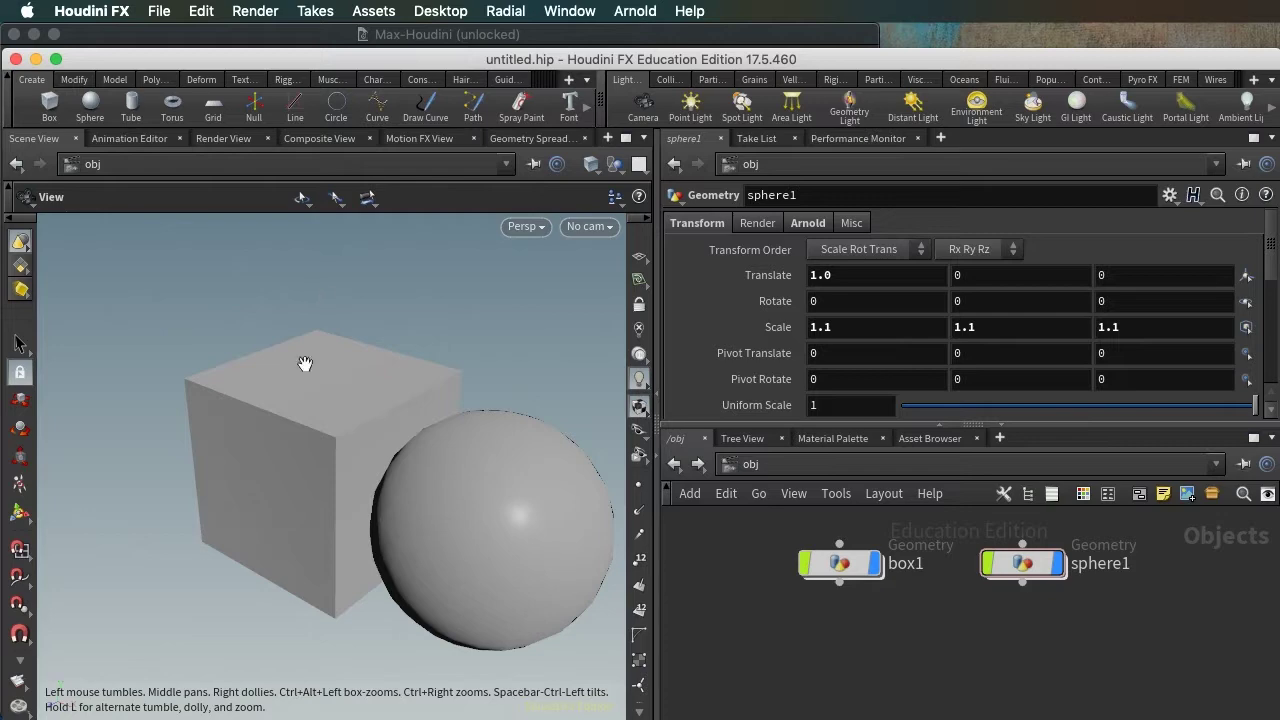
{"action": "left_click_drag", "start_coordinate": [362, 446], "coordinate": [420, 397]}
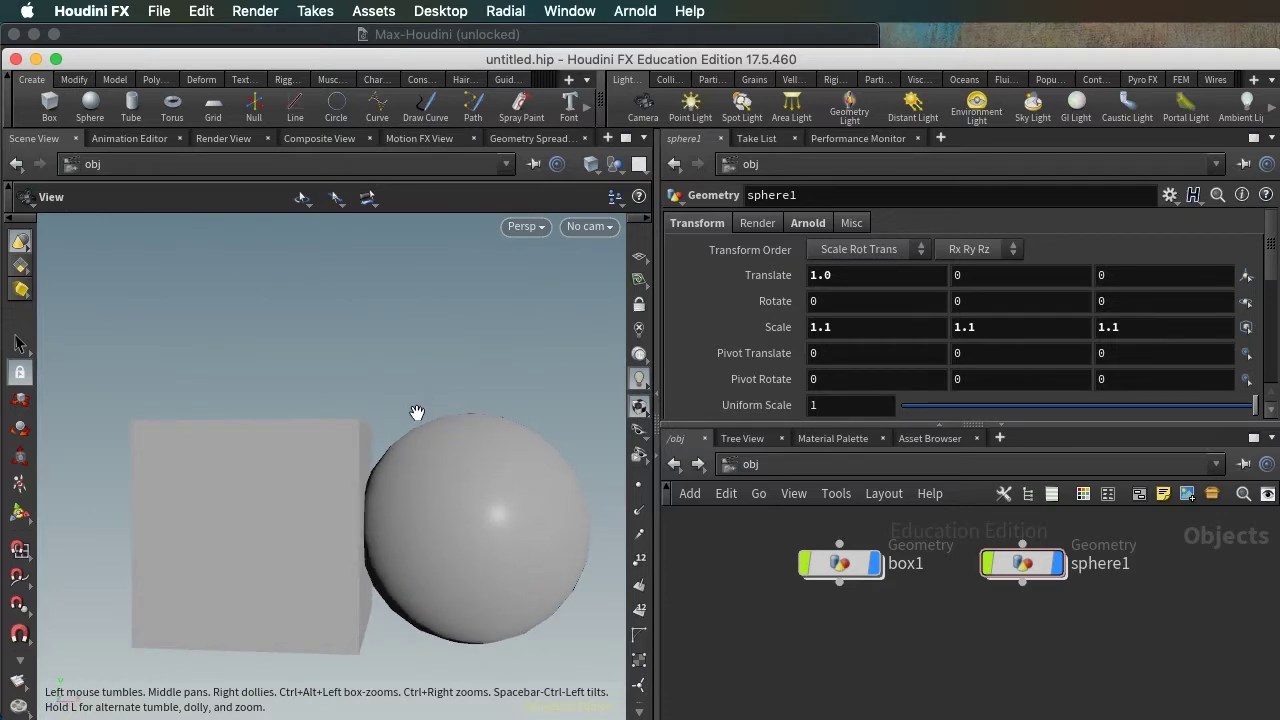
{"action": "key", "text": "h"}
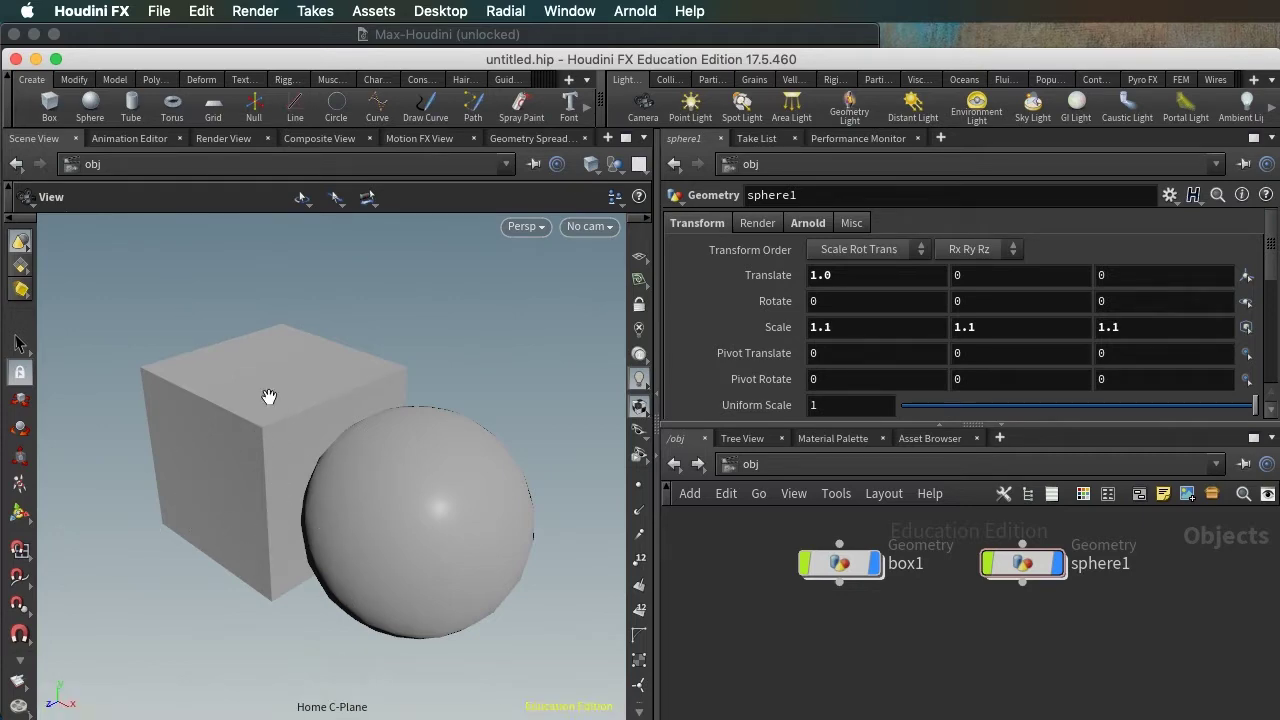
Switch to Max, lock the Max-Houdini patch and reset the jit.gl.handle rotation so the cube faces the camera.
{"action": "left_click", "coordinate": [613, 41]}
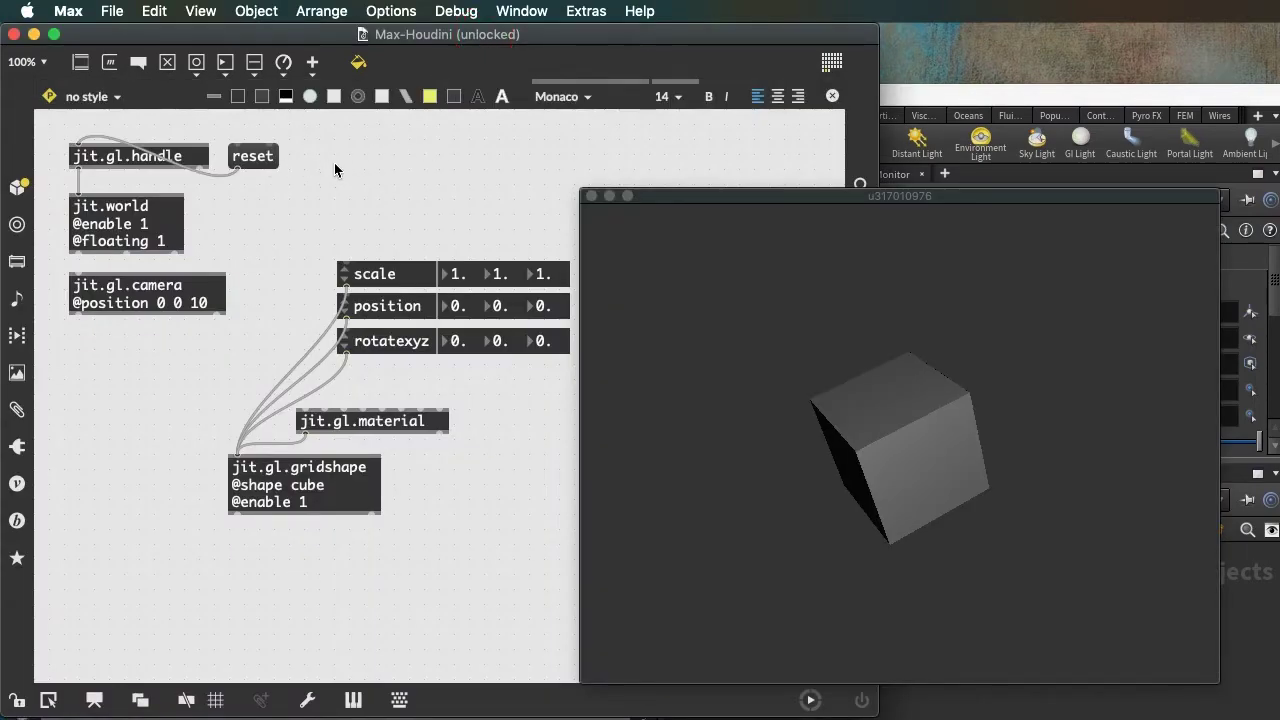
{"action": "key", "text": "super+e"}
{"action": "left_click", "coordinate": [255, 126]}
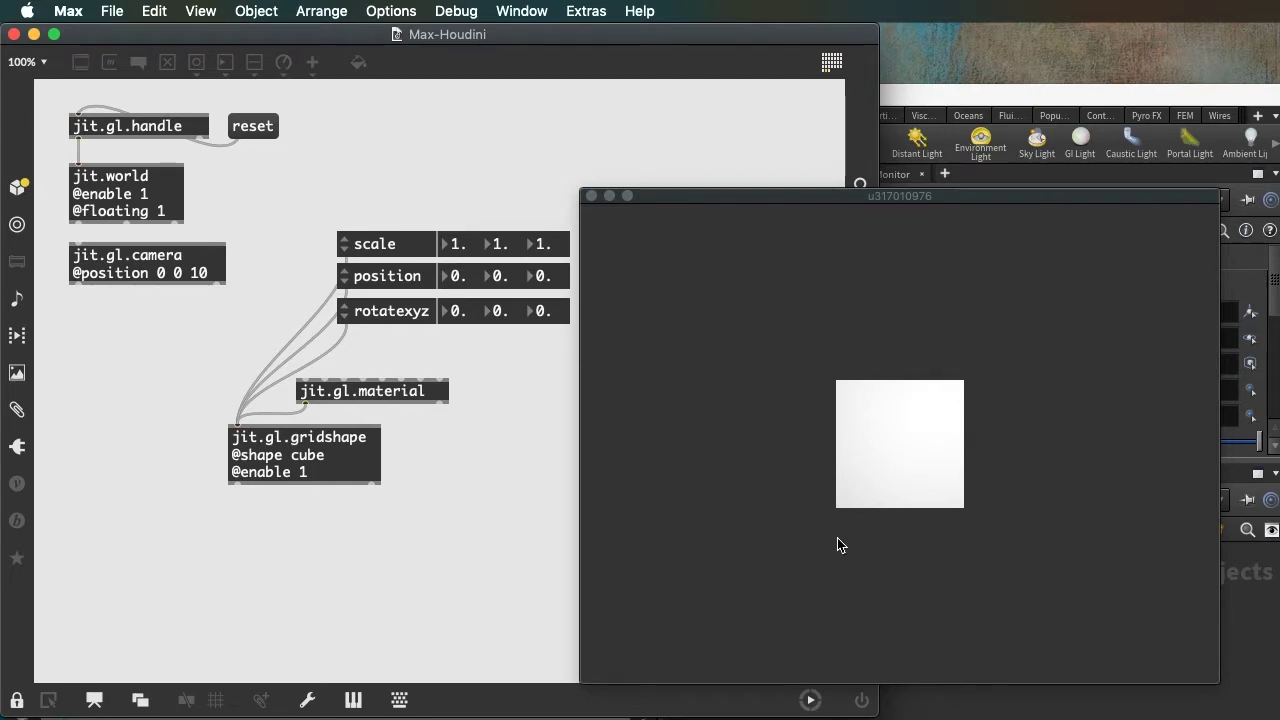
Switch to Houdini and home the perspective view along the Z-Axis to face the box and sphere head-on.
{"action": "left_click", "coordinate": [925, 96]}
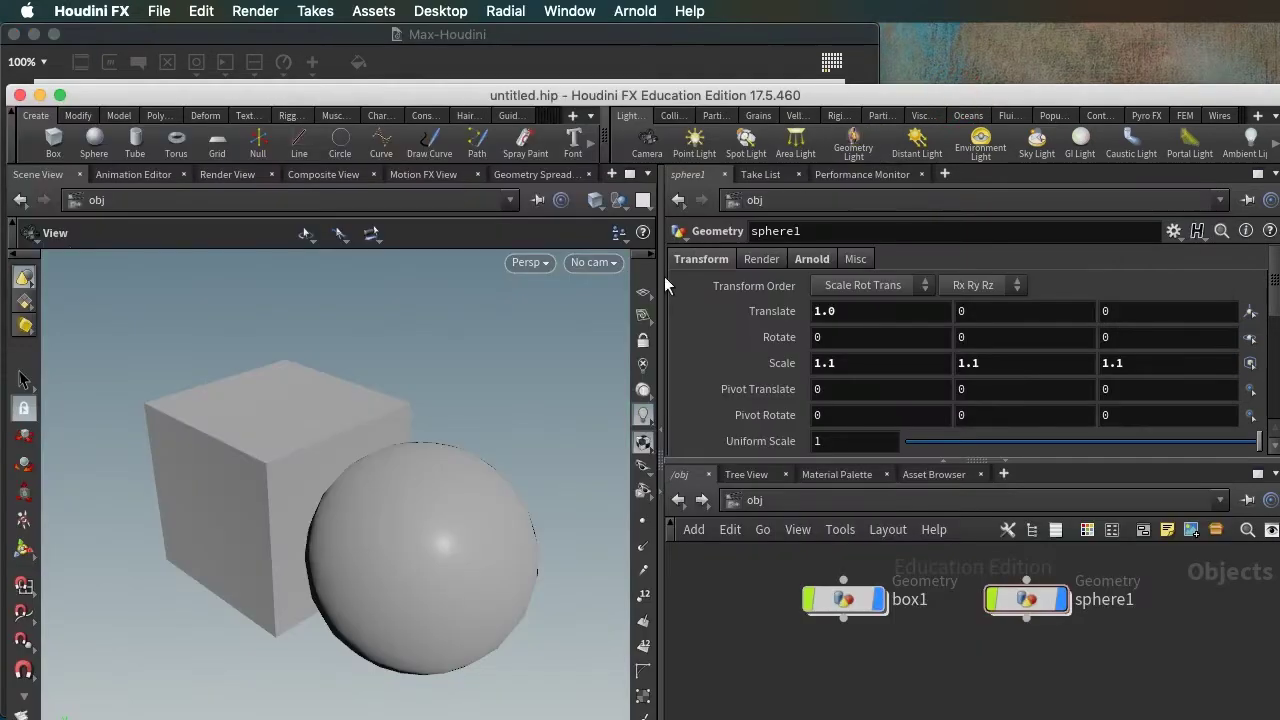
{"action": "left_click", "coordinate": [490, 418]}
{"action": "key", "text": "h"}
{"action": "left_click", "coordinate": [542, 264]}
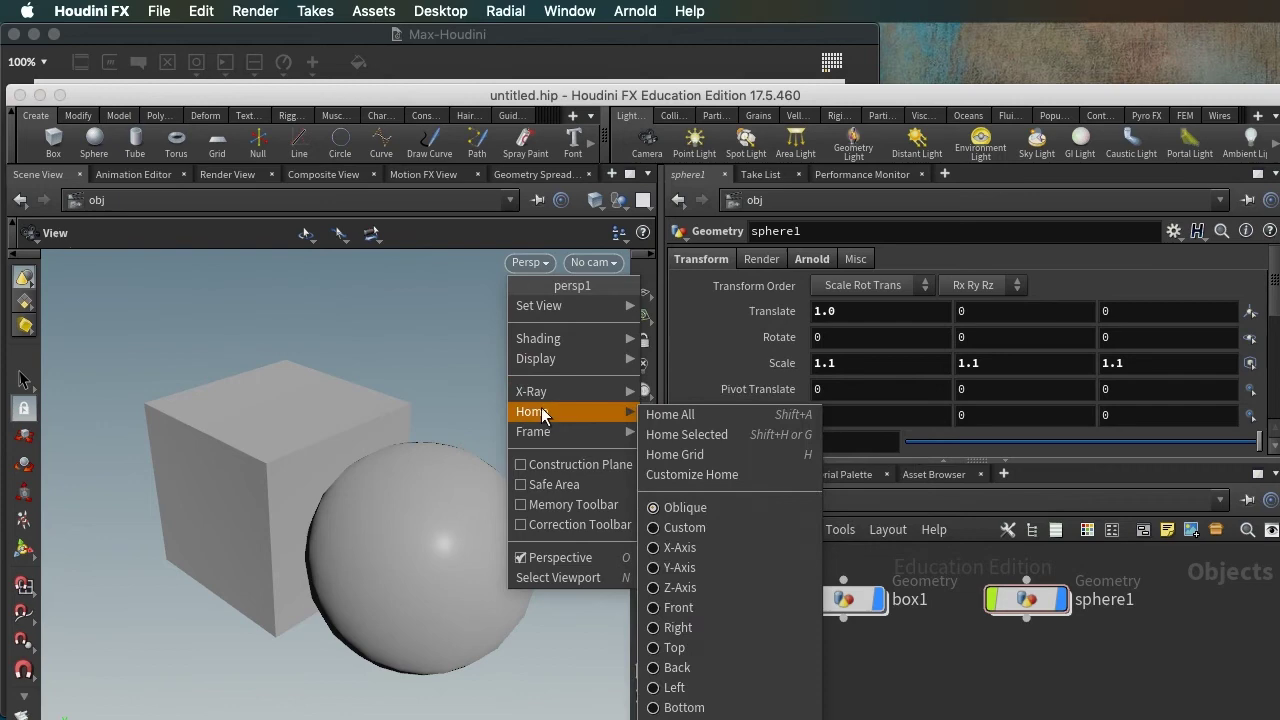
{"action": "mouse_move", "coordinate": [550, 431]}
{"action": "mouse_move", "coordinate": [600, 411]}
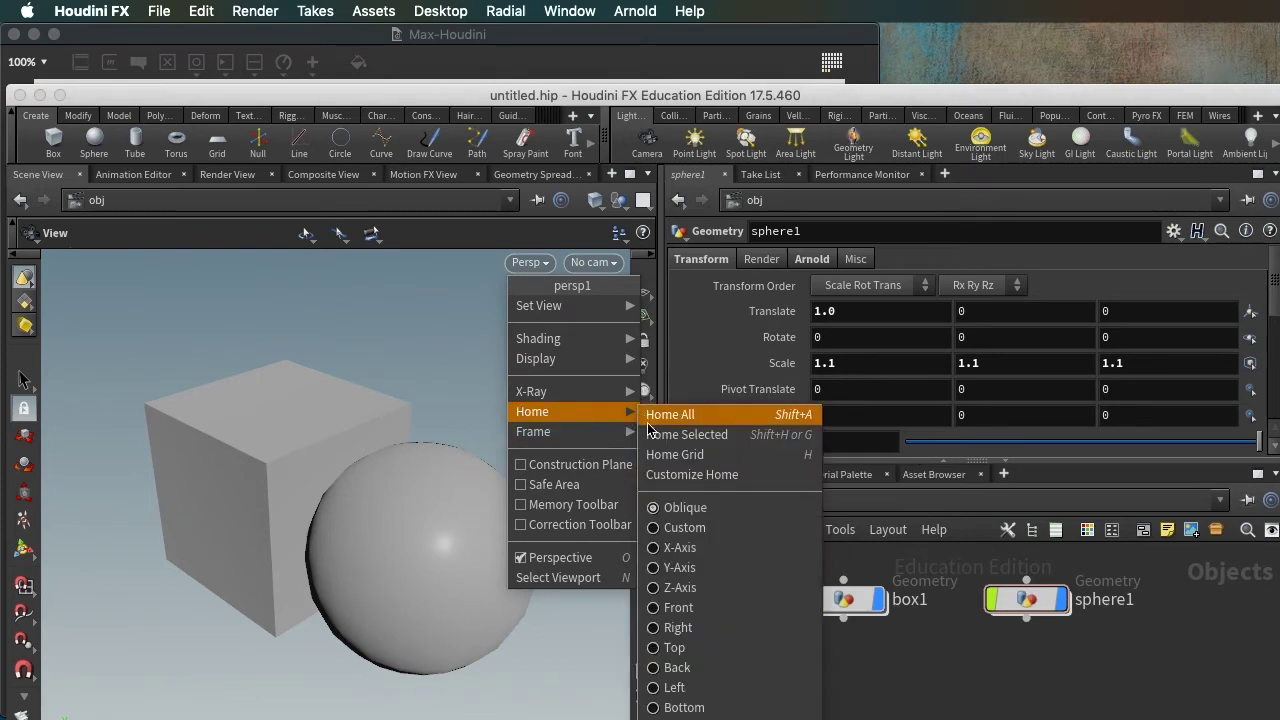
{"action": "left_click", "coordinate": [686, 590]}
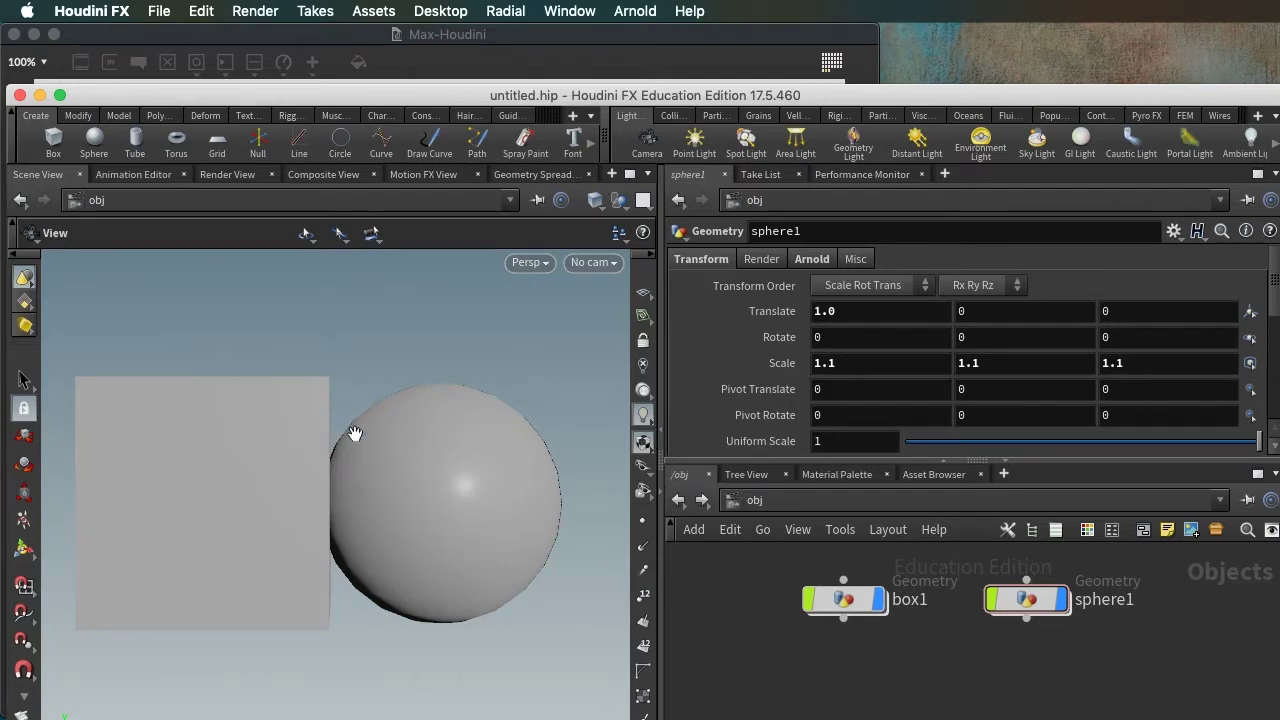
{"action": "key", "text": "h"}
Compare the front view of the cube in Max with the box and sphere in Houdini's scene view.
{"action": "left_click", "coordinate": [433, 48]}
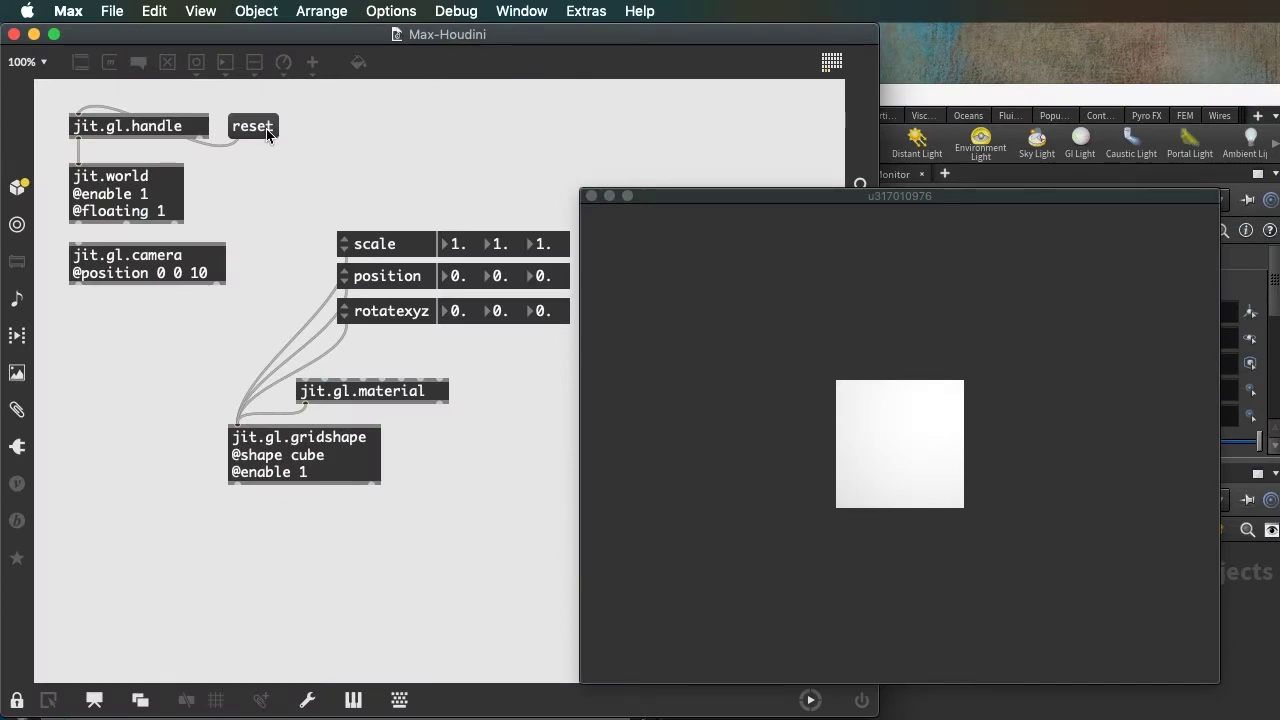
{"action": "left_click", "coordinate": [903, 102]}
{"action": "left_click_drag", "start_coordinate": [240, 520], "coordinate": [361, 521], "text": "alt"}
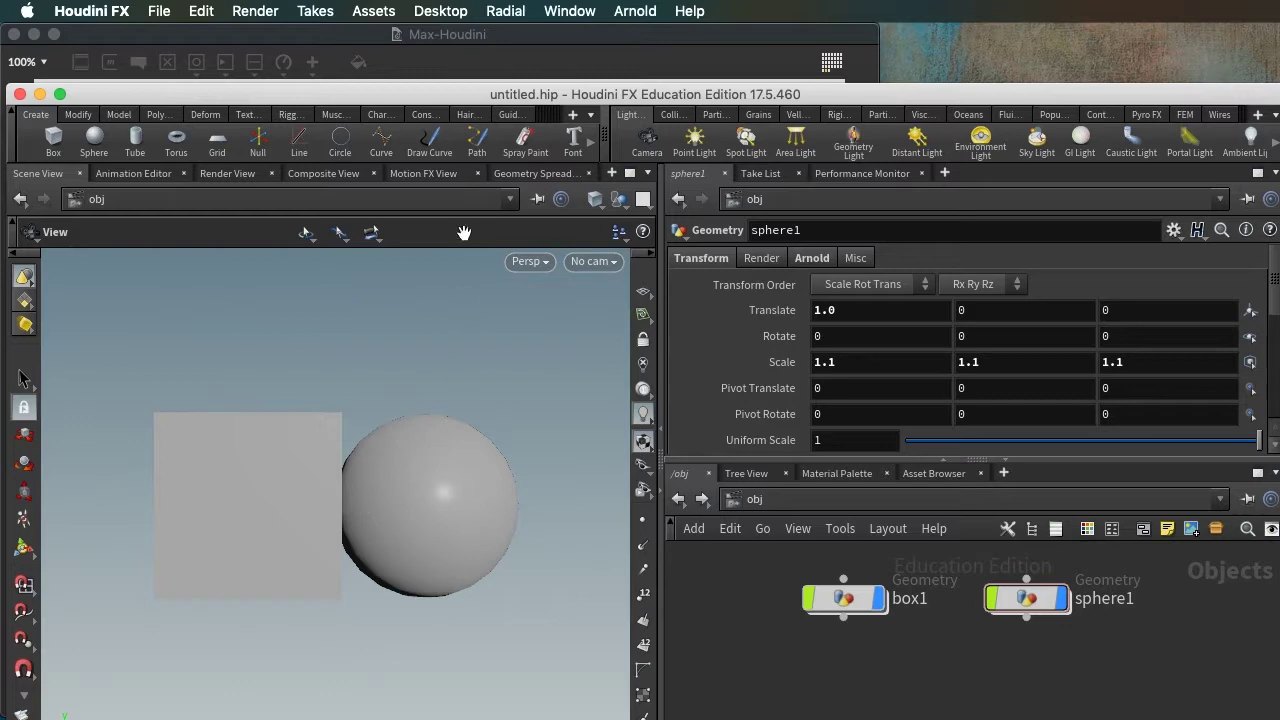
Switch to Max and encapsulate the jit.gl.gridshape, jit.gl.material and the scale, position and rotatexyz attribute objects into a subpatcher.
{"action": "left_click", "coordinate": [470, 36]}
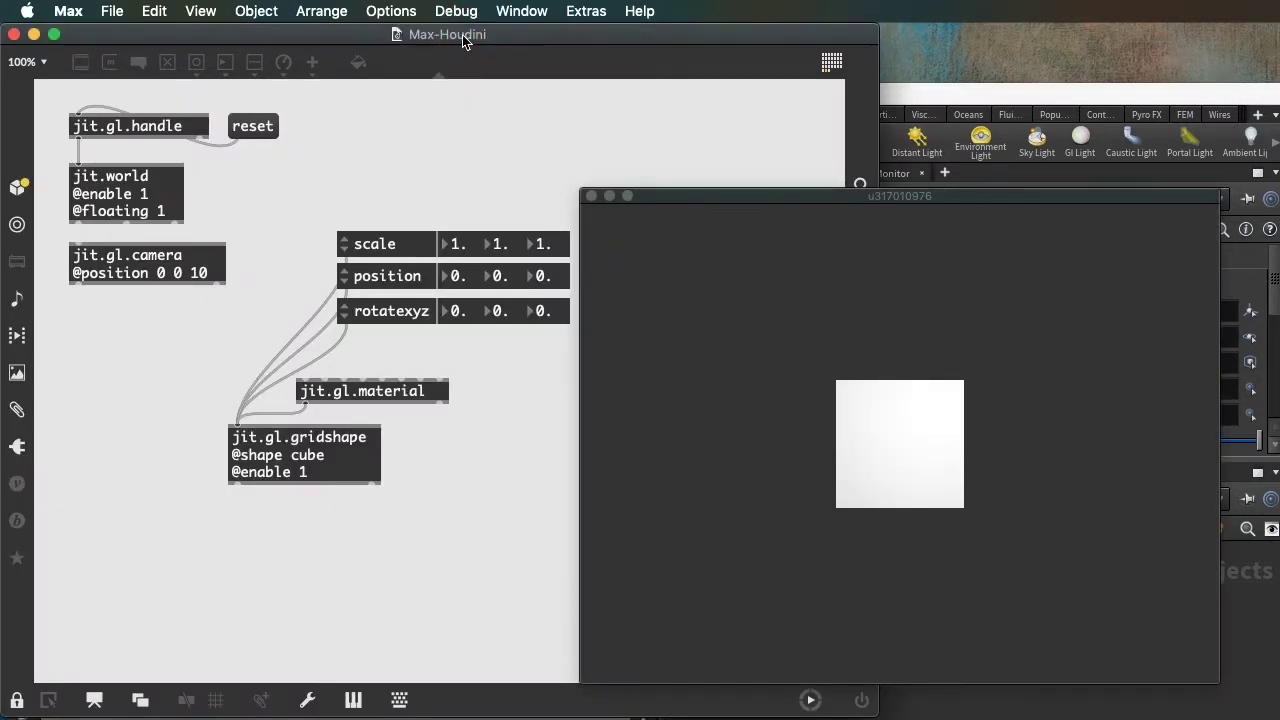
{"action": "left_click", "coordinate": [314, 461]}
{"action": "left_click", "coordinate": [305, 466]}
{"action": "left_click", "coordinate": [443, 457], "text": "super"}
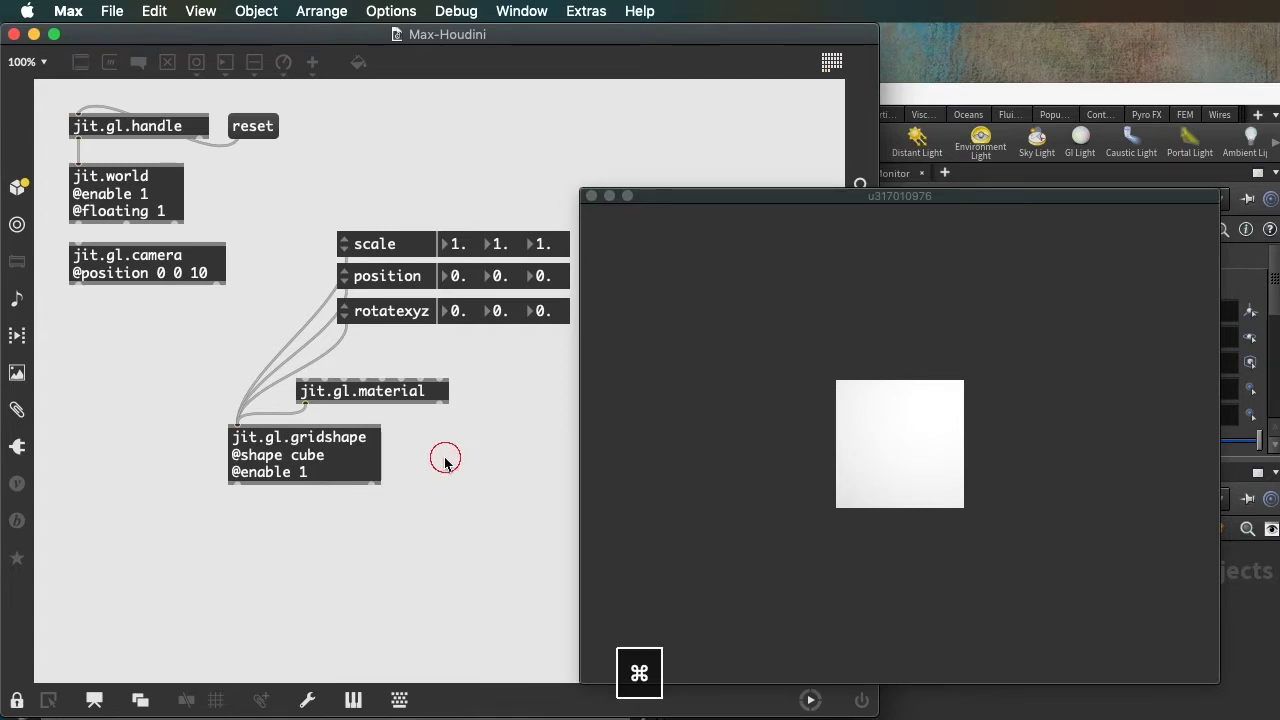
{"action": "left_click_drag", "start_coordinate": [463, 506], "coordinate": [316, 218]}
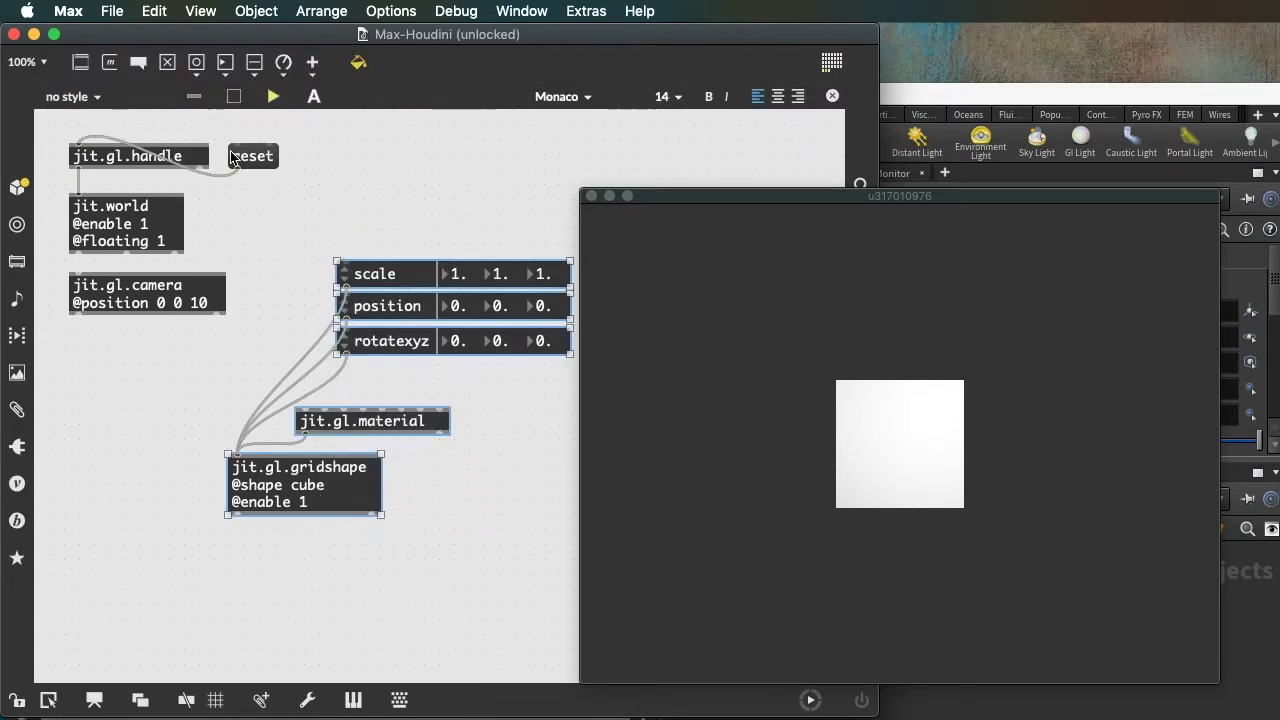
{"action": "left_click", "coordinate": [143, 12]}
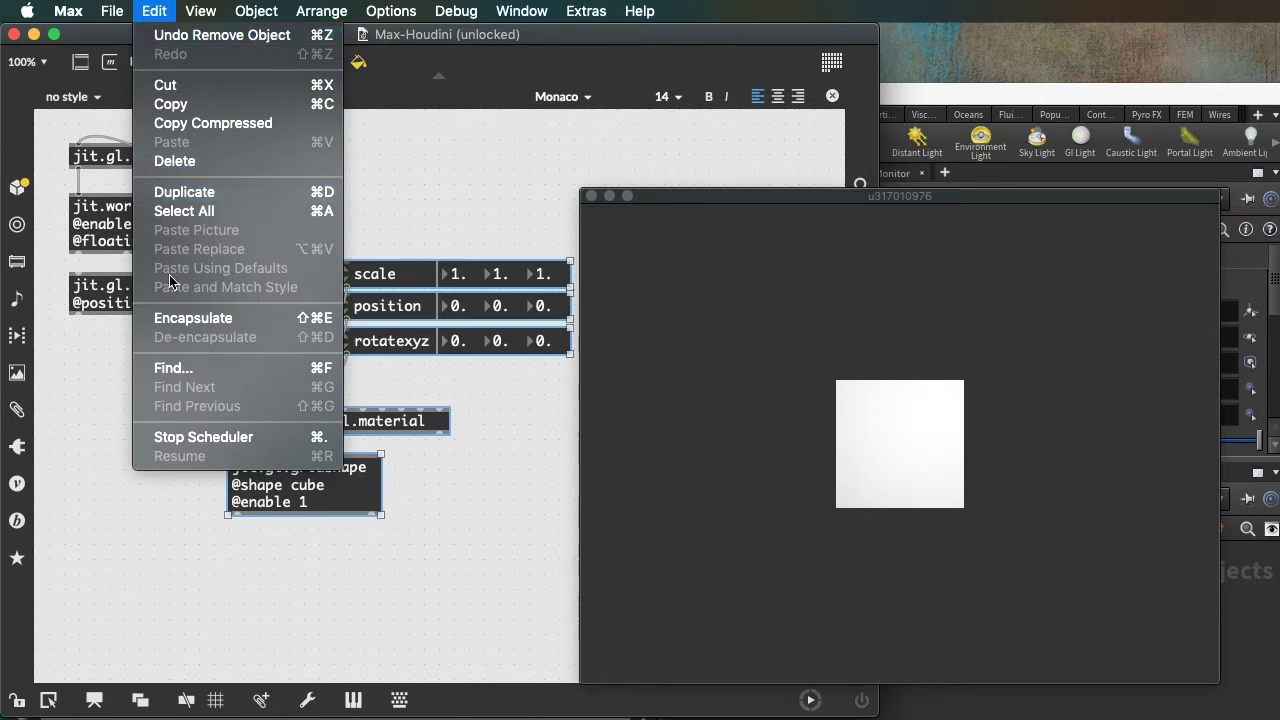
{"action": "left_click", "coordinate": [349, 342]}
{"action": "key", "text": "super+shift+e"}
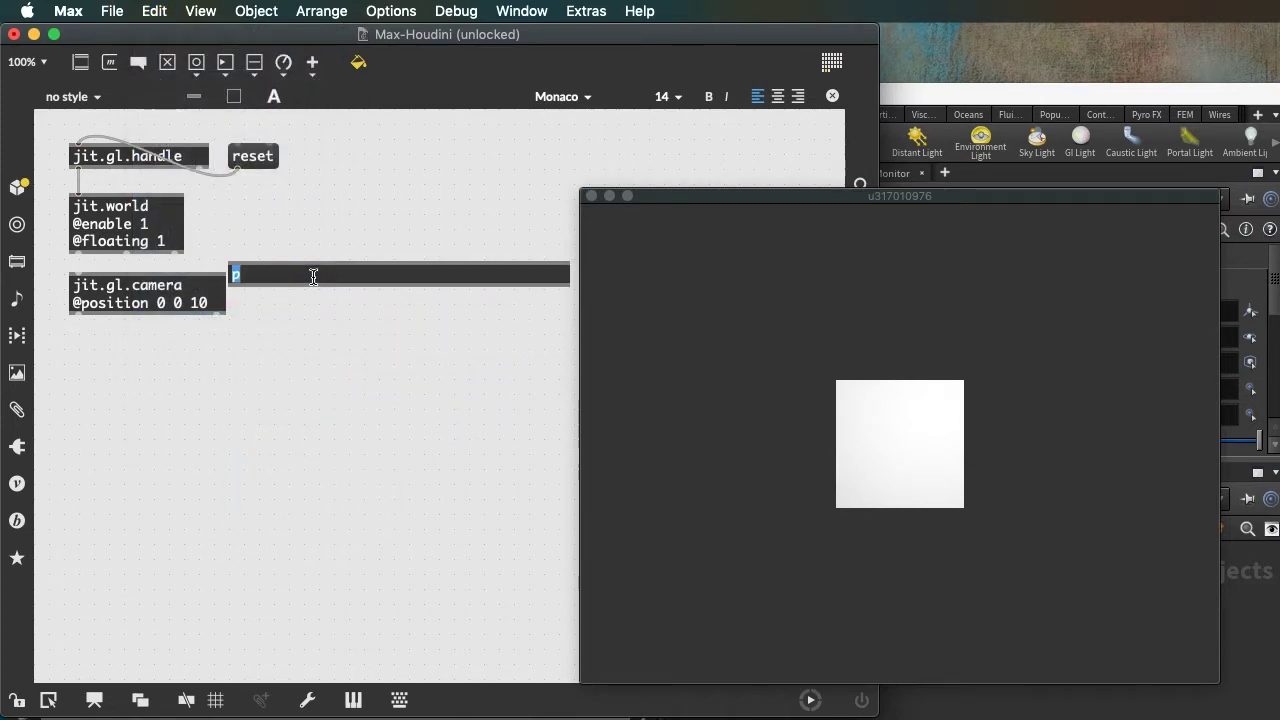
Name the subpatcher CUBE, fit its box to the text and place it below the camera object.
{"action": "type", "text": "p CUBE"}
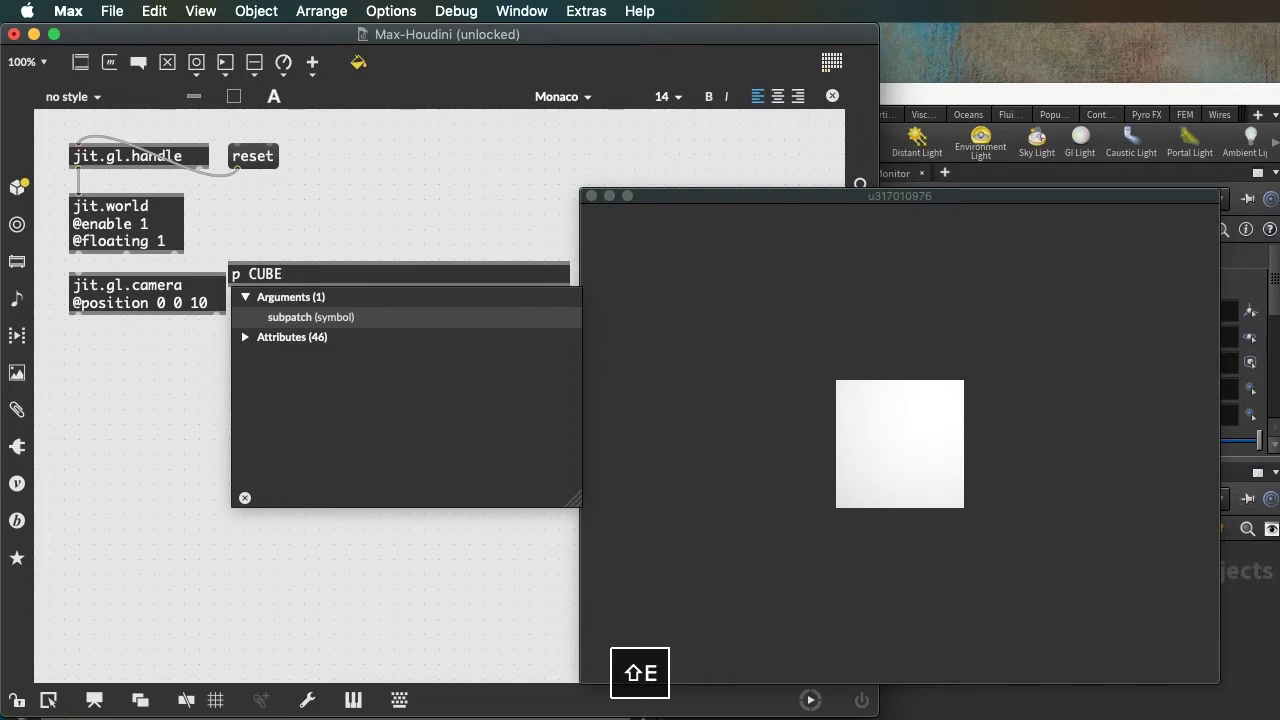
{"action": "key", "text": "super+j"}
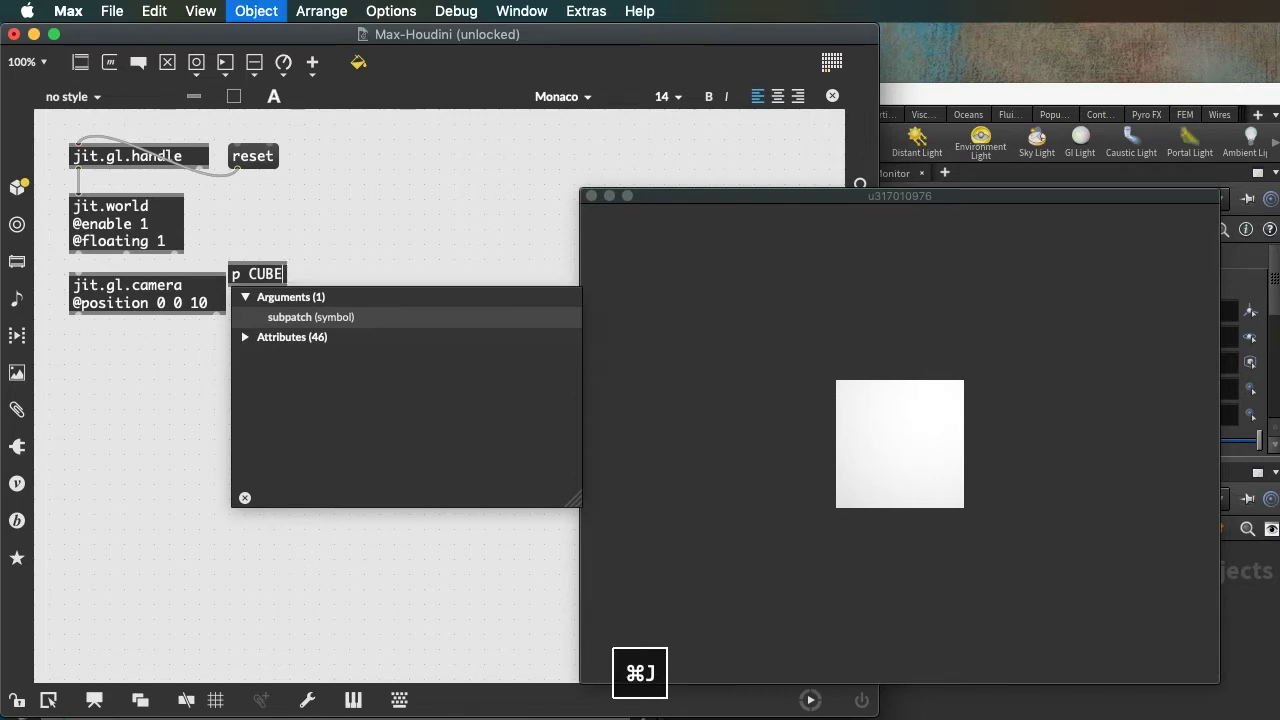
{"action": "left_click", "coordinate": [271, 250]}
{"action": "left_click_drag", "start_coordinate": [248, 283], "coordinate": [294, 360]}
{"action": "key", "text": "super+e"}
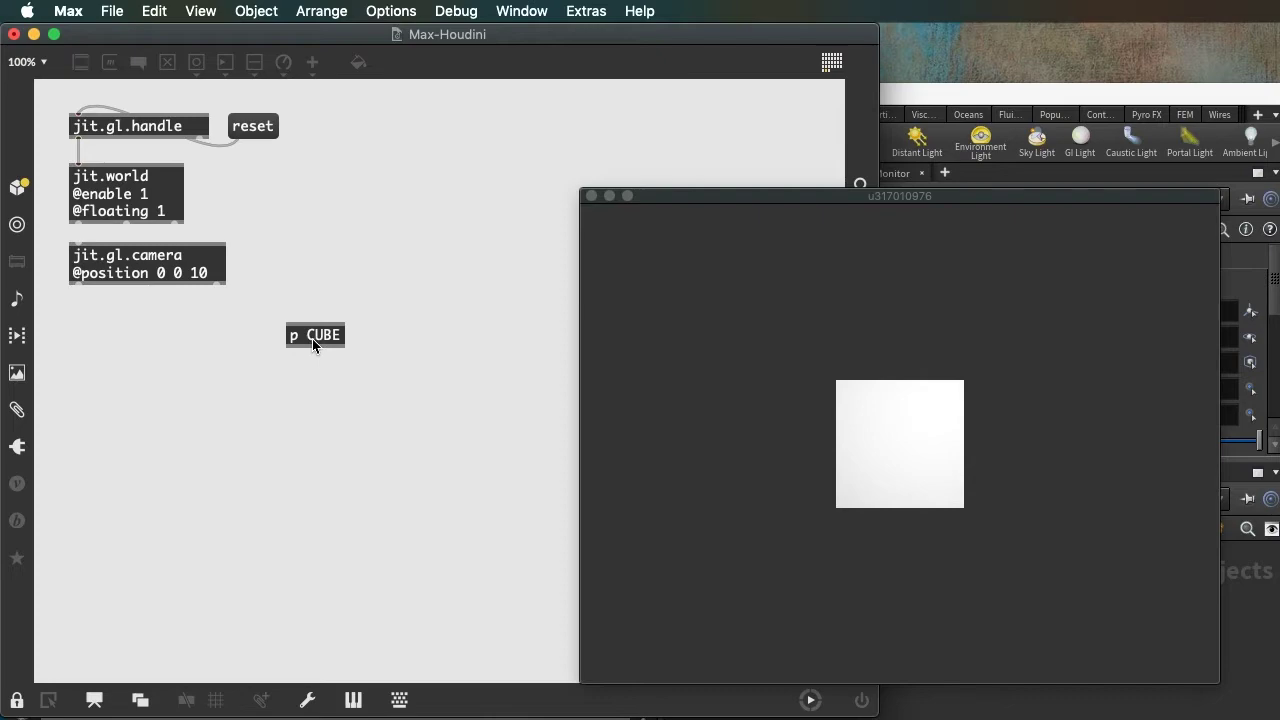
Open the CUBE subpatcher to inspect the encapsulated objects and close it again.
{"action": "double_click", "coordinate": [313, 337]}
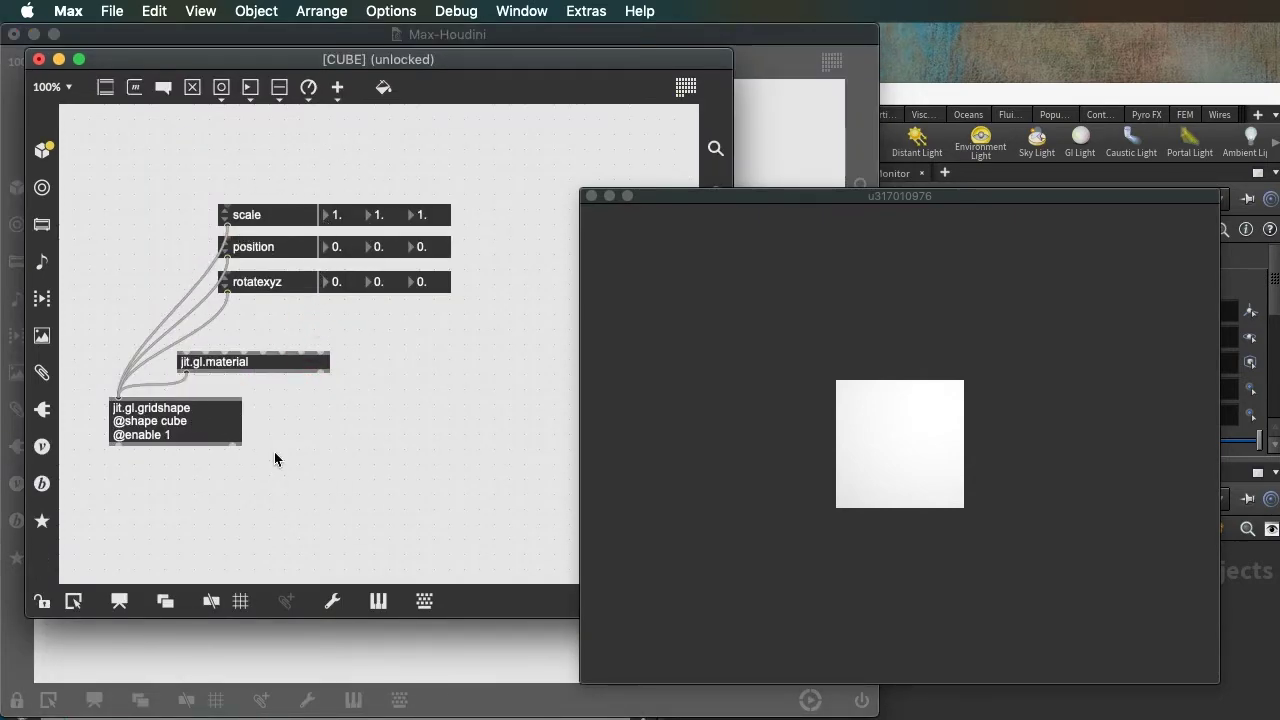
{"action": "left_click", "coordinate": [39, 59]}
{"action": "left_click", "coordinate": [414, 309]}
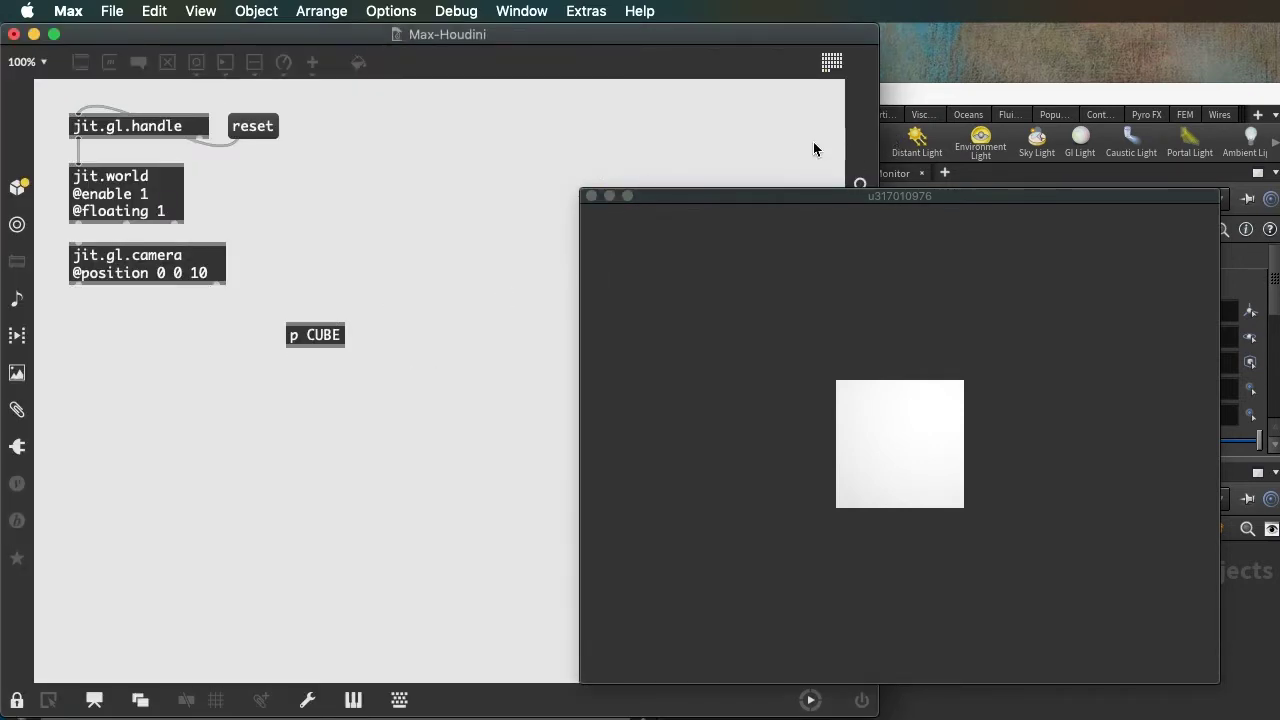
Switch to Houdini and delete the box1 object from the obj network.
{"action": "left_click", "coordinate": [938, 113]}
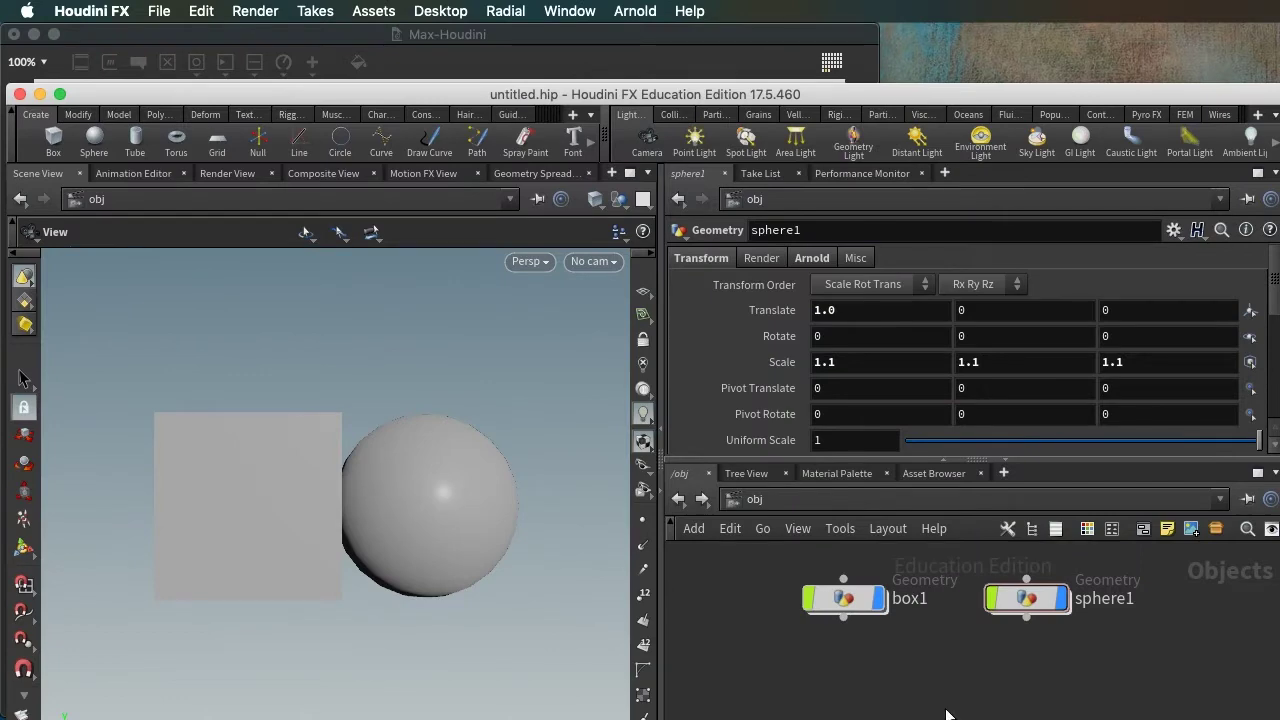
{"action": "mouse_move", "coordinate": [857, 610]}
{"action": "left_click", "coordinate": [853, 596]}
{"action": "key", "text": "BackSpace"}
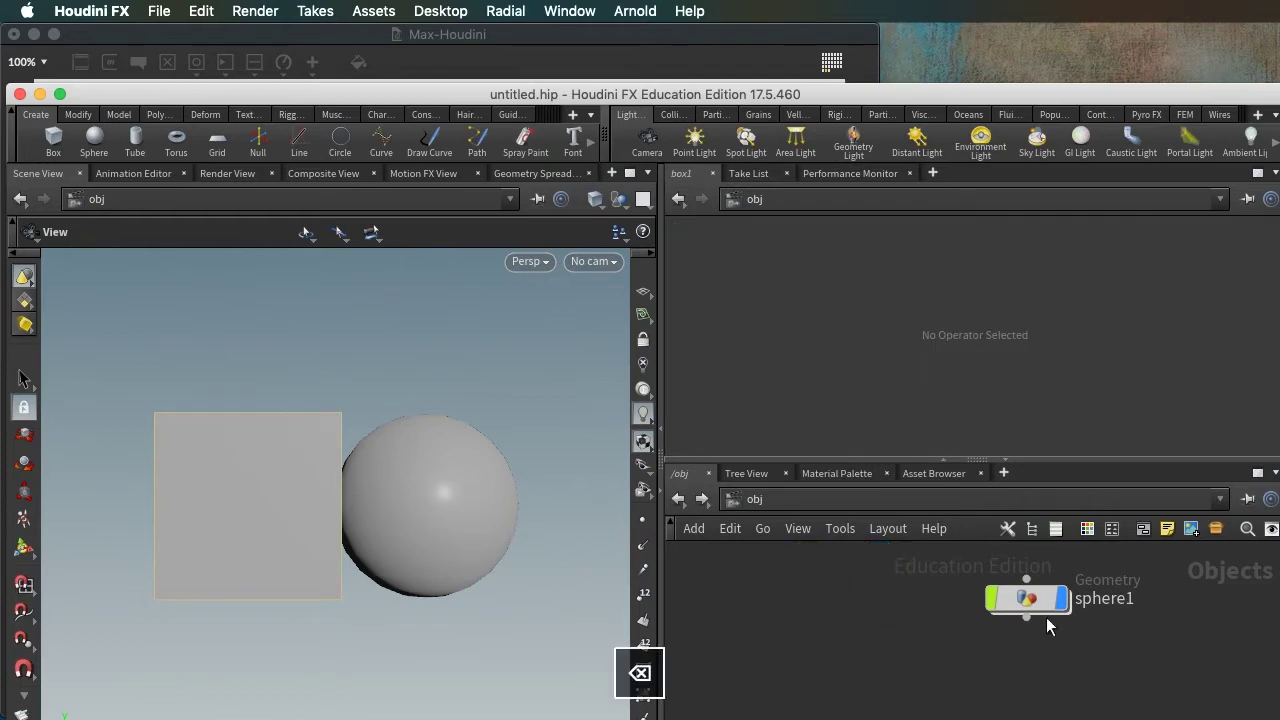
Reset the sphere1 object to X translation 0 and scale 1 on all three axes, and center it in view.
{"action": "mouse_move", "coordinate": [985, 600]}
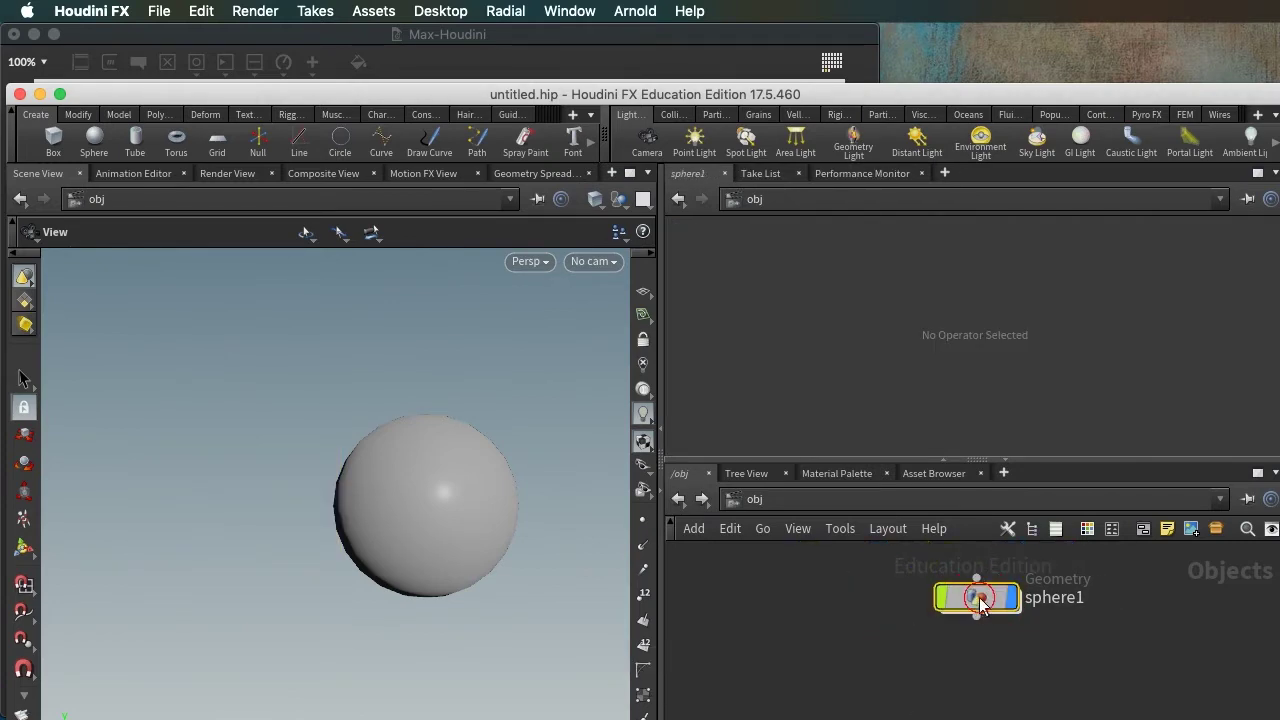
{"action": "left_click", "coordinate": [980, 603]}
{"action": "left_click", "coordinate": [845, 314]}
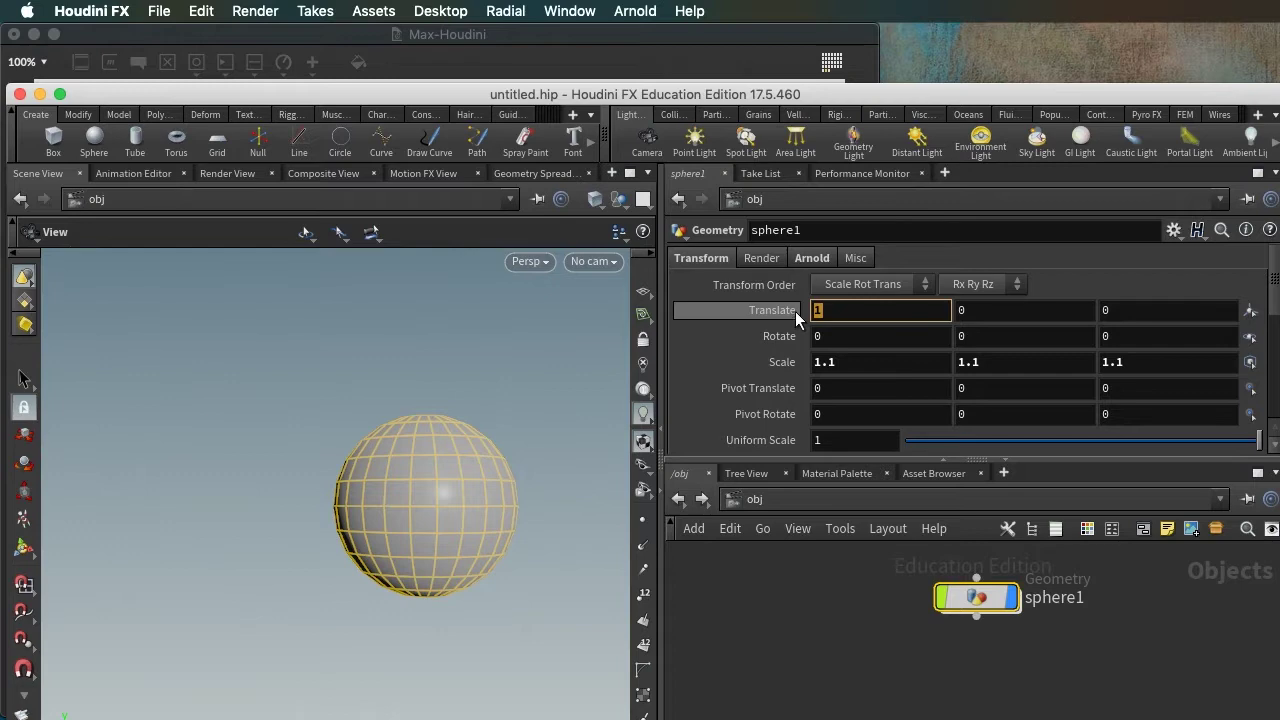
{"action": "type", "text": "0"}
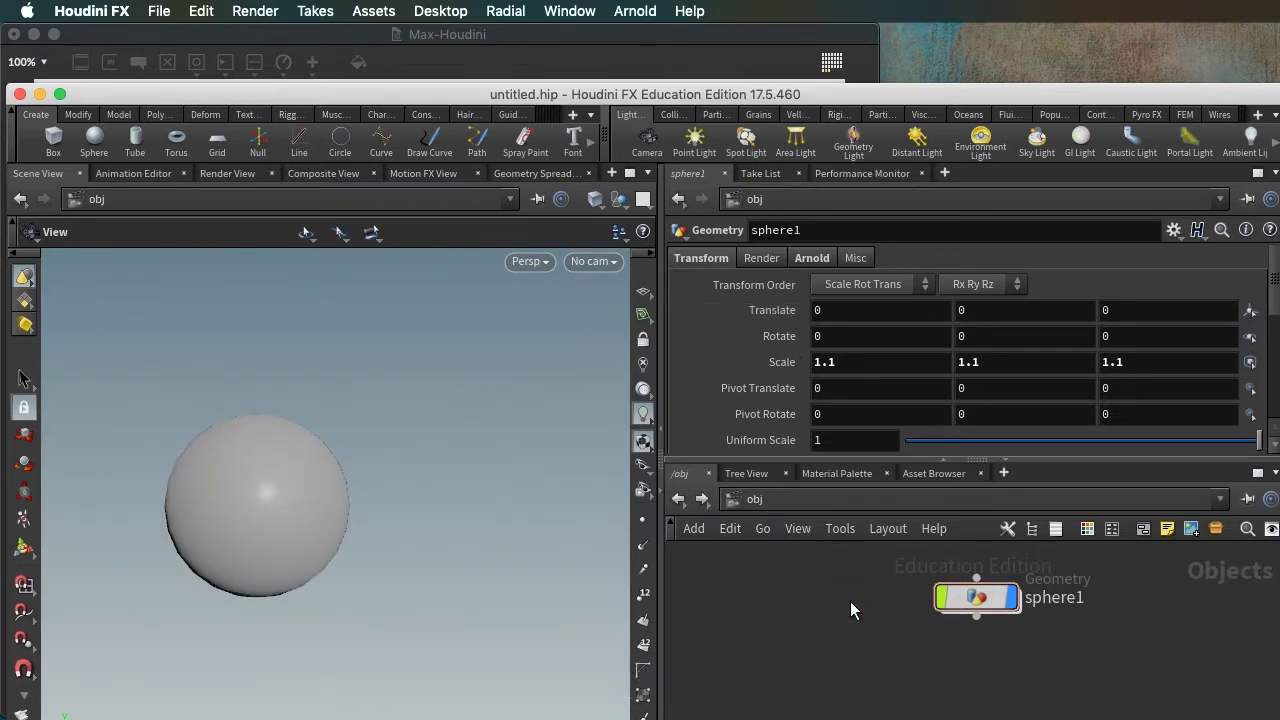
{"action": "left_click", "coordinate": [820, 362]}
{"action": "type", "text": "1"}
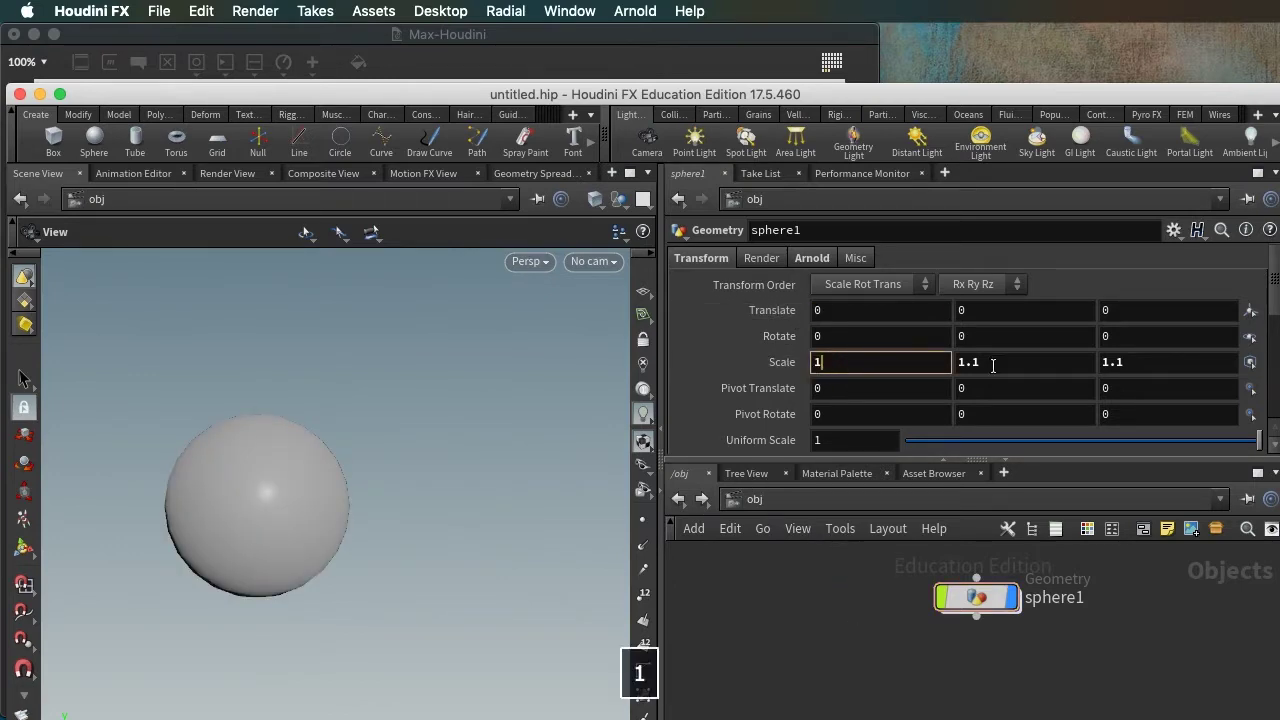
{"action": "left_click", "coordinate": [993, 362]}
{"action": "type", "text": "1"}
{"action": "left_click", "coordinate": [1166, 364]}
{"action": "type", "text": "1"}
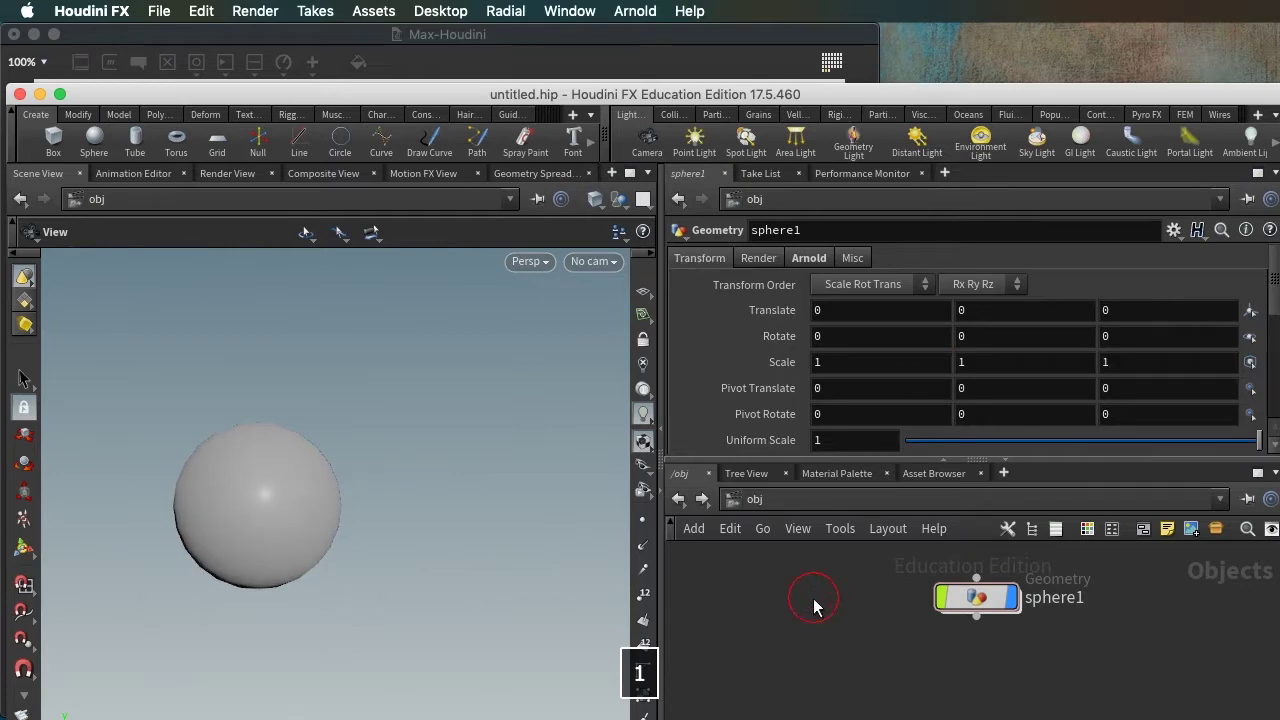
{"action": "type", "text": "h"}
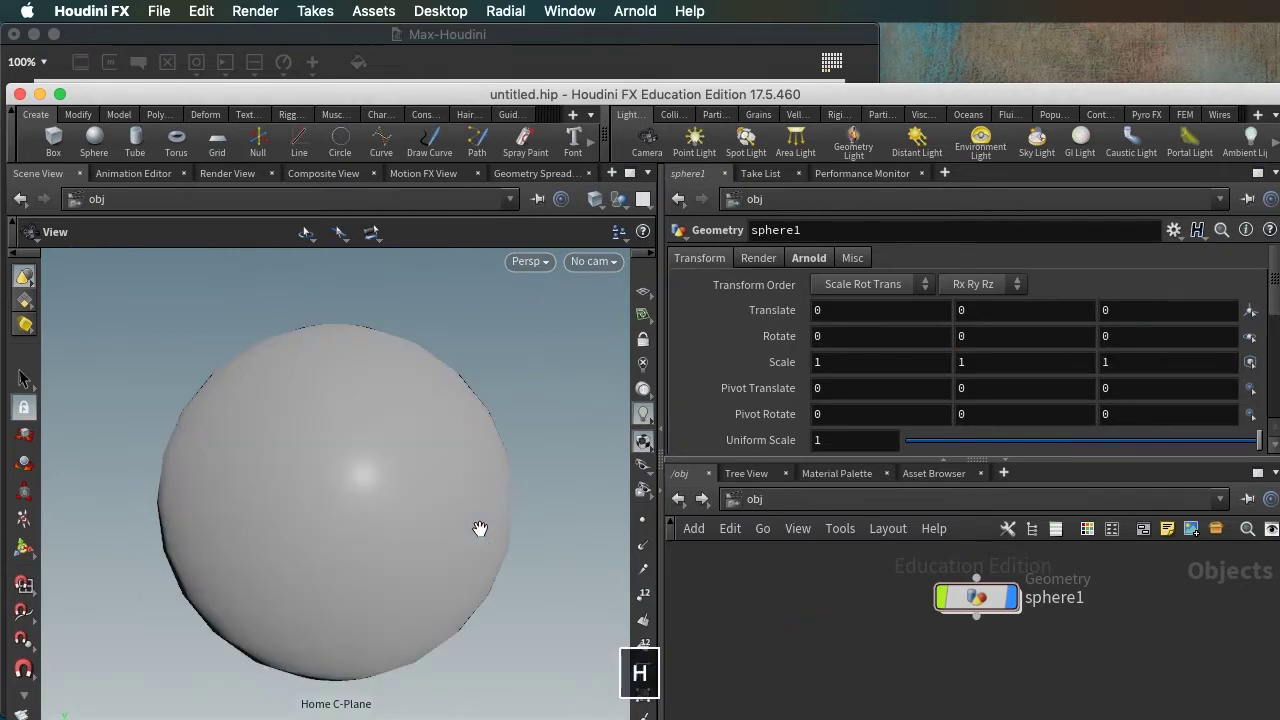
Rename the sphere1 object as Planet and reposition its node in the obj network.
{"action": "double_click", "coordinate": [1068, 598]}
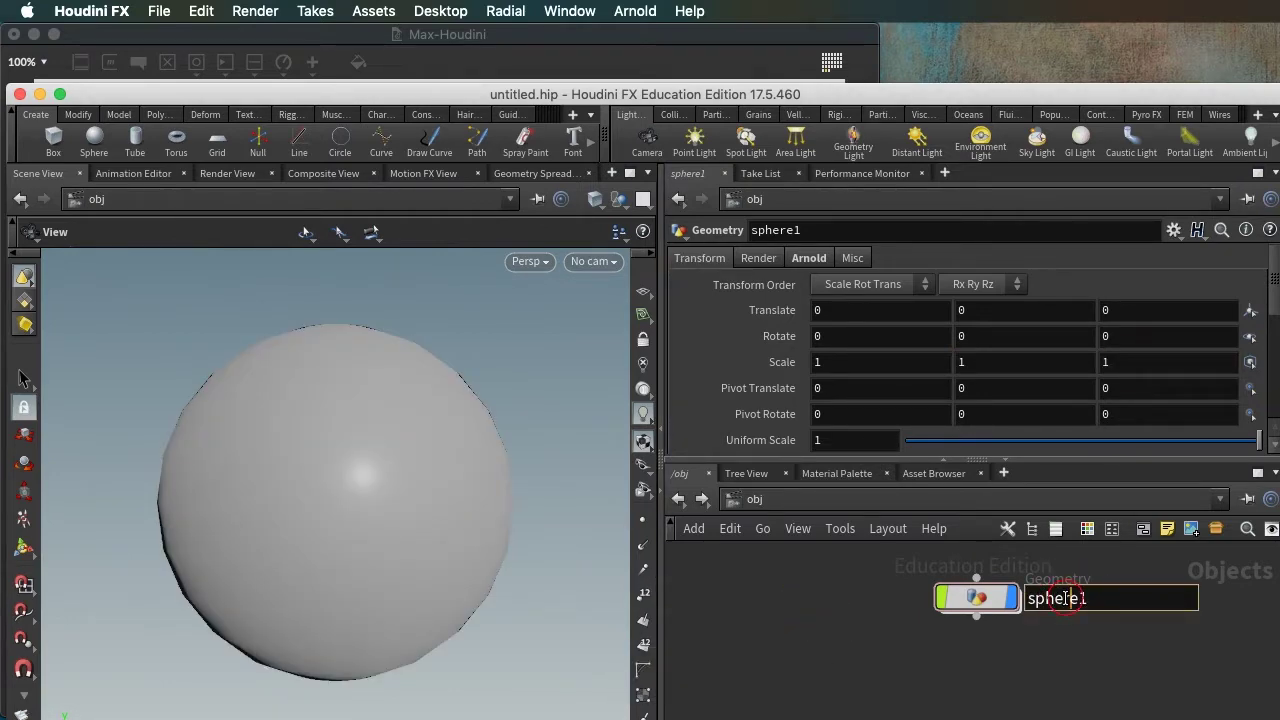
{"action": "type", "text": "Planet"}
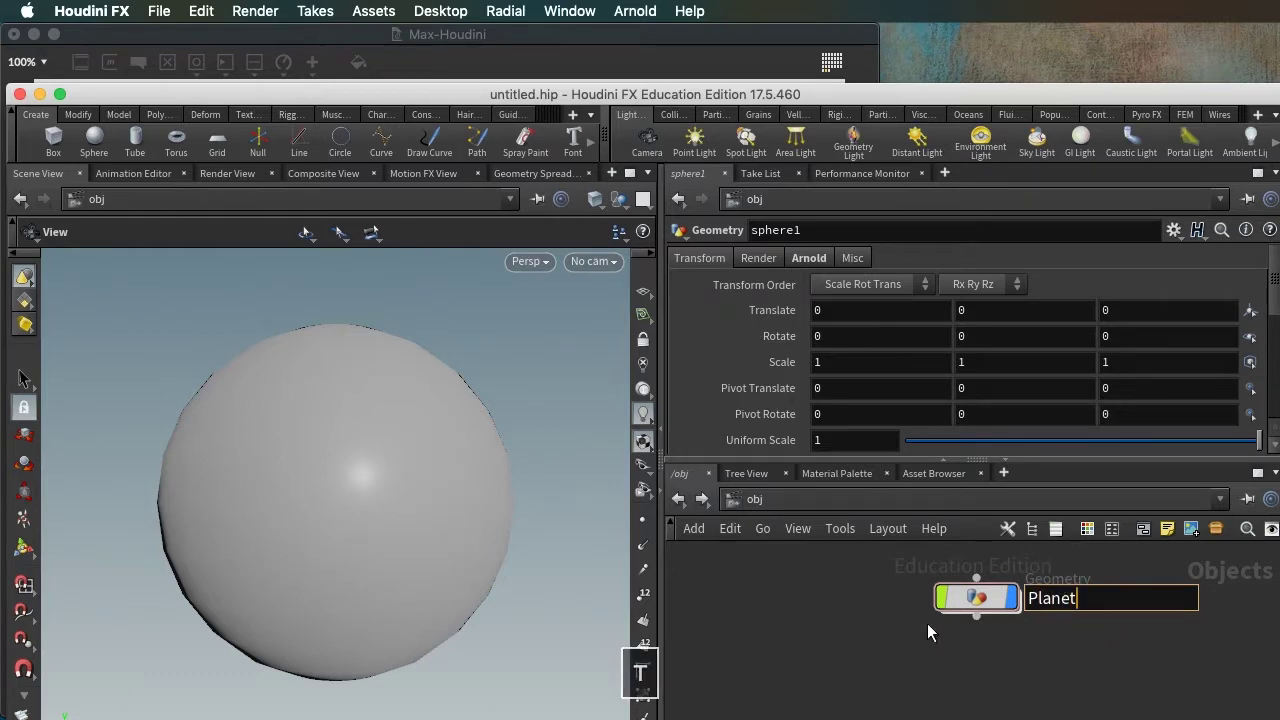
{"action": "key", "text": "Return"}
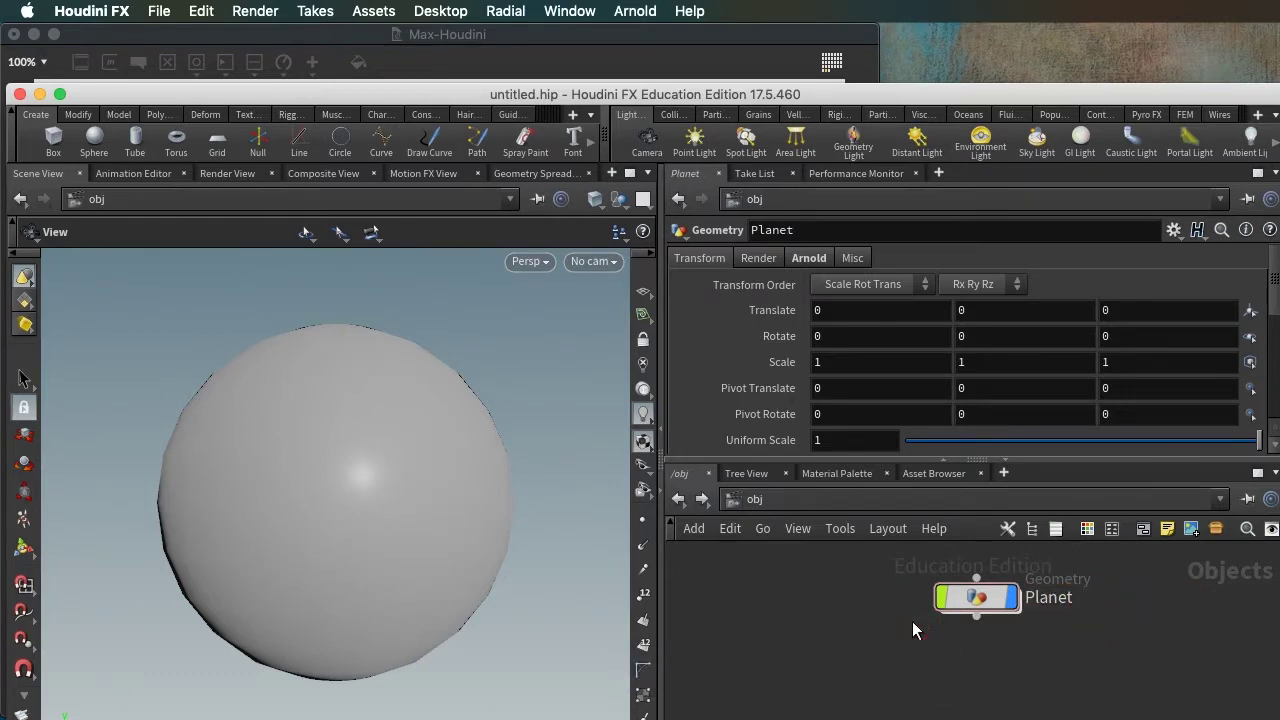
{"action": "left_click_drag", "start_coordinate": [974, 610], "coordinate": [932, 618]}
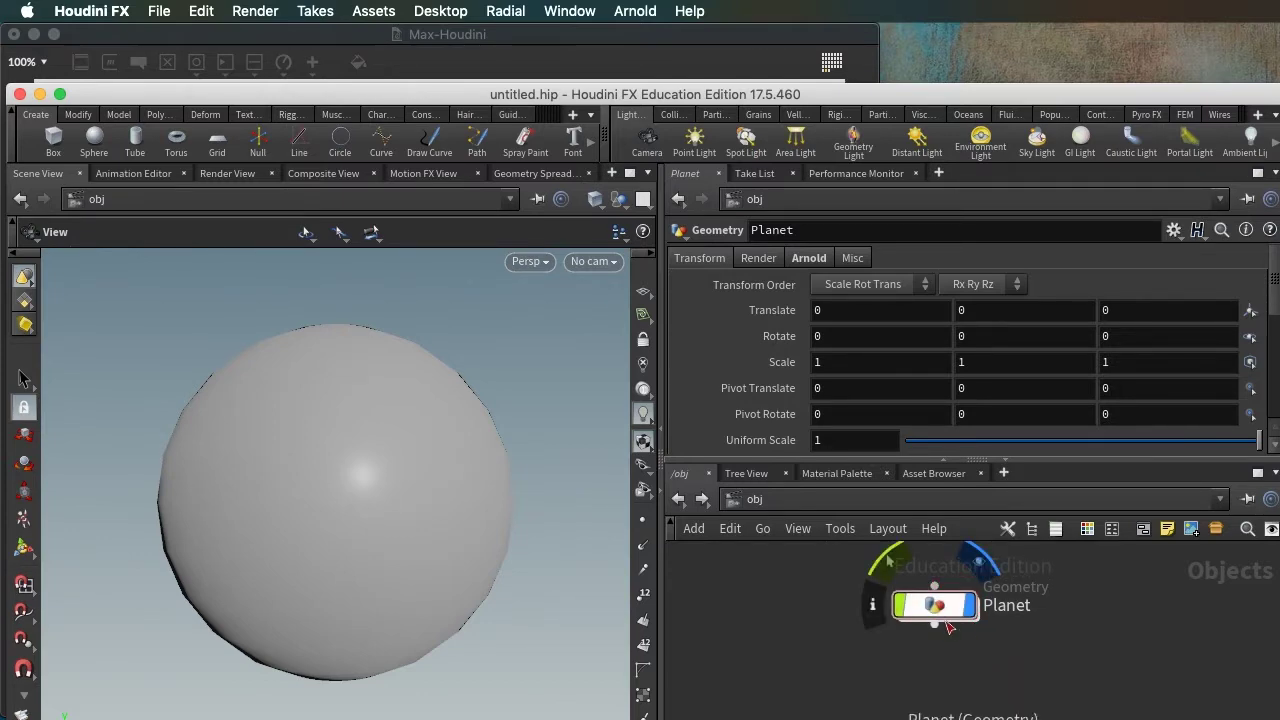
Enter the Planet object, reposition its inner sphere1 node and examine the sphere's parameters down to Rows and Columns.
{"action": "double_click", "coordinate": [935, 606]}
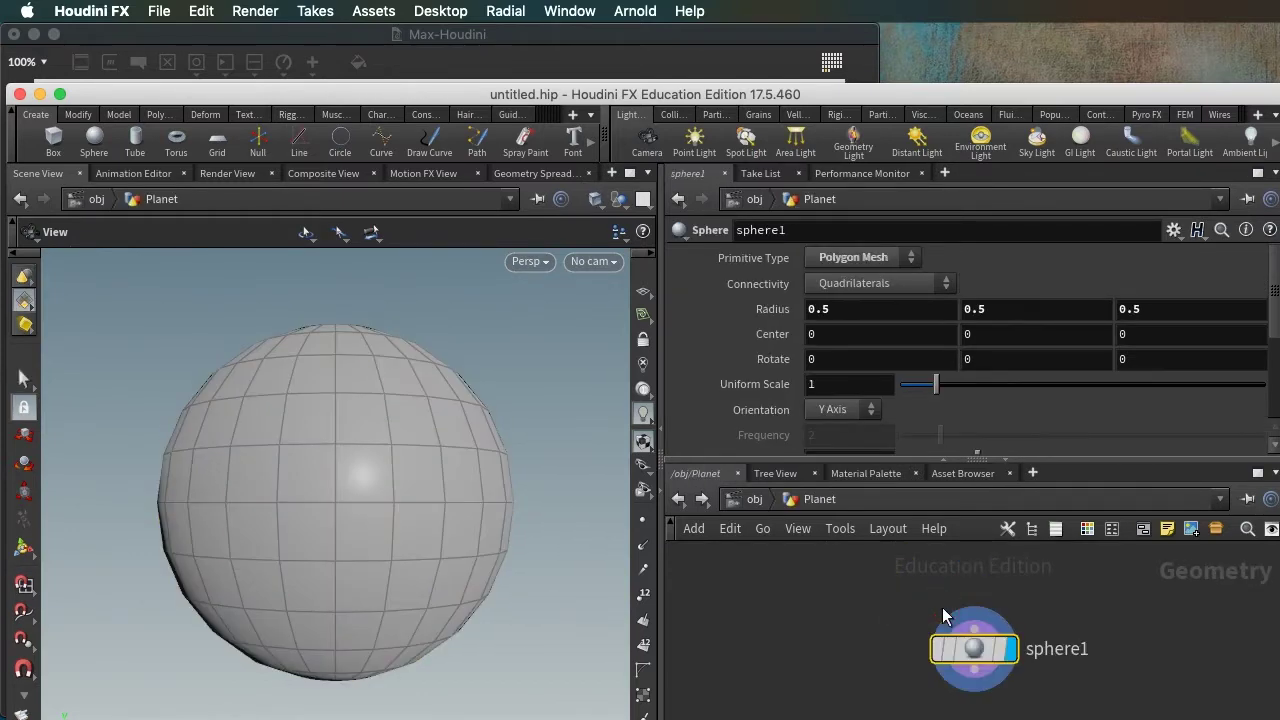
{"action": "left_click_drag", "start_coordinate": [975, 646], "coordinate": [937, 592]}
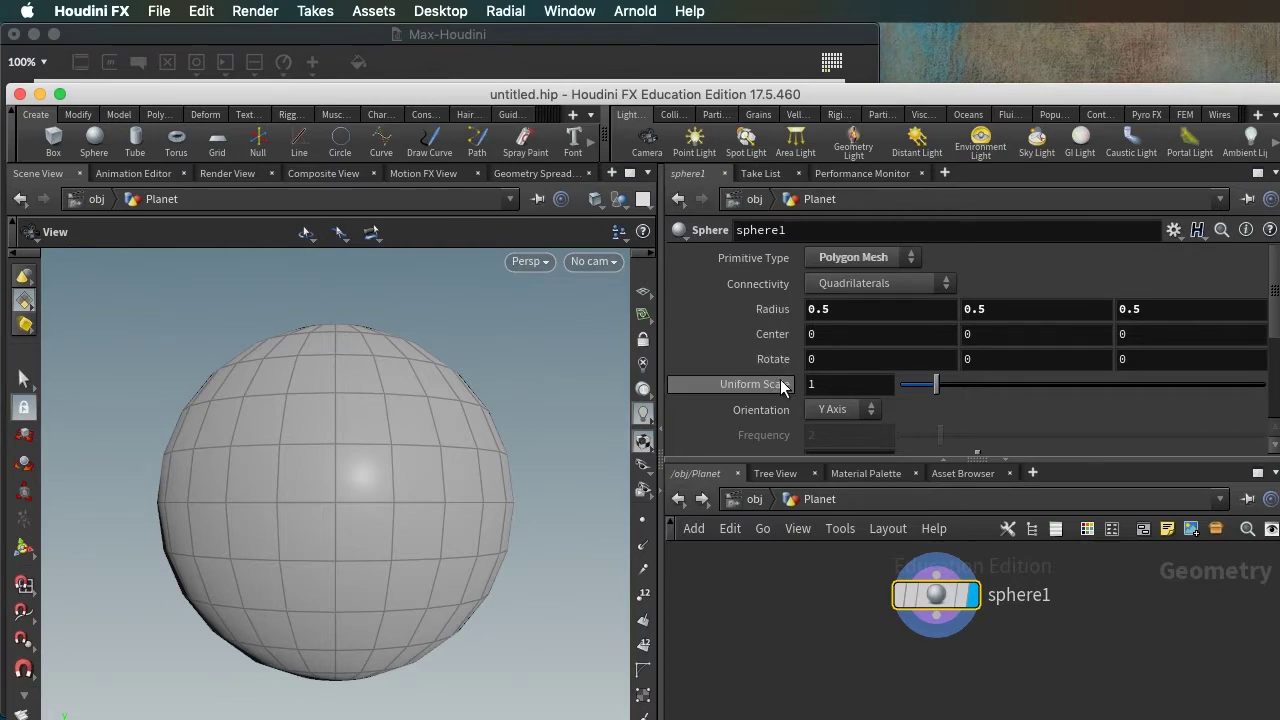
{"action": "scroll", "coordinate": [781, 385], "scroll_direction": "down", "scroll_amount": 2}
{"action": "scroll", "coordinate": [780, 385], "scroll_direction": "down", "scroll_amount": 1}
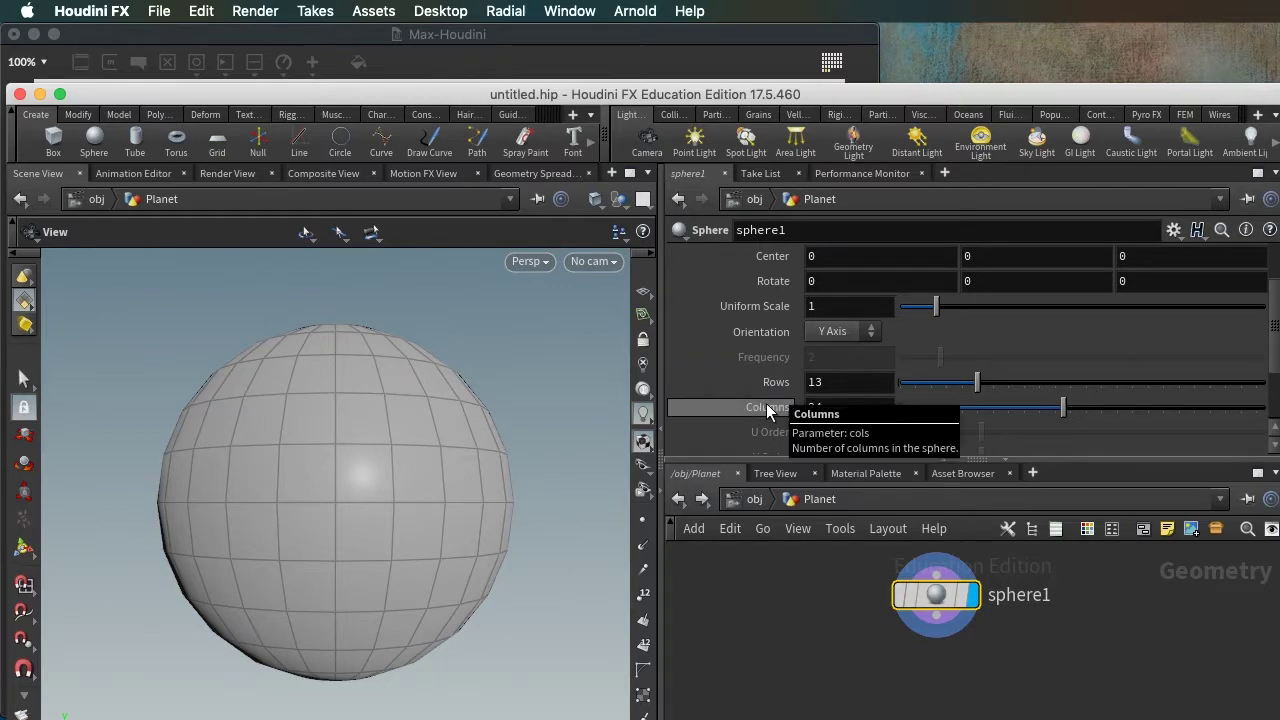
Switch to Max and open the CUBE subpatcher to compare its contents with the Planet network.
{"action": "left_click", "coordinate": [503, 51]}
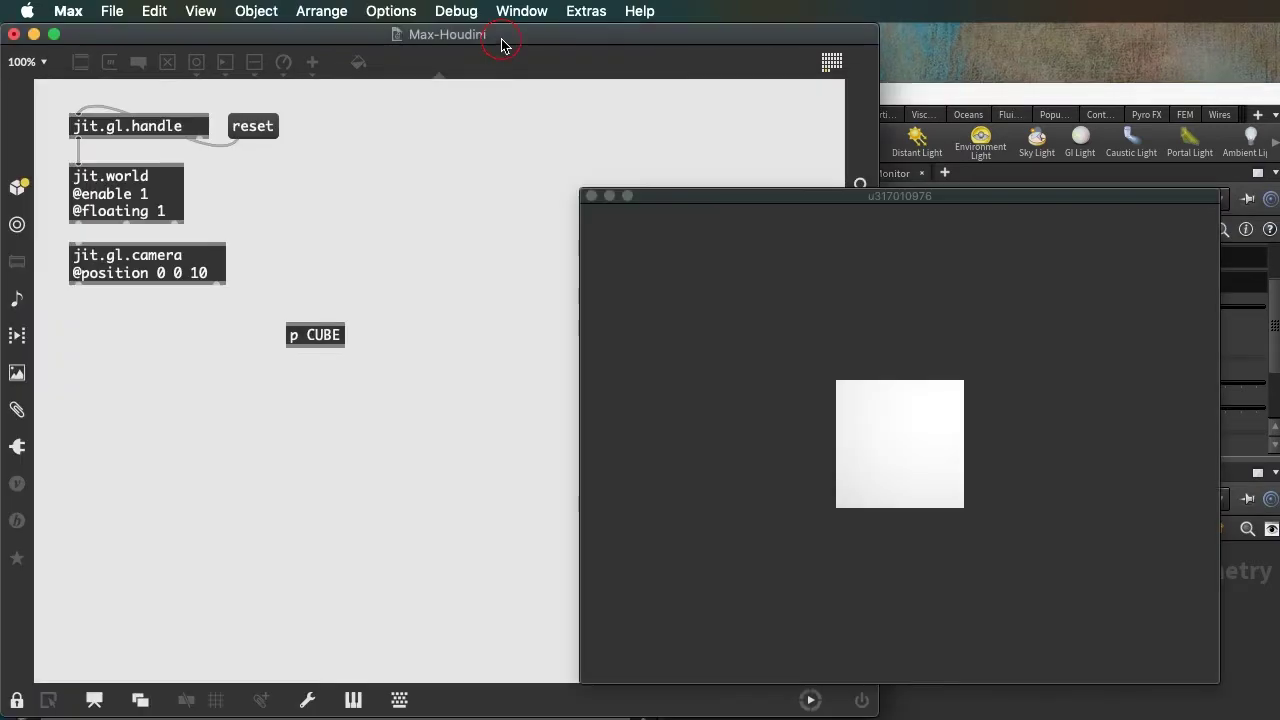
{"action": "double_click", "coordinate": [322, 337]}
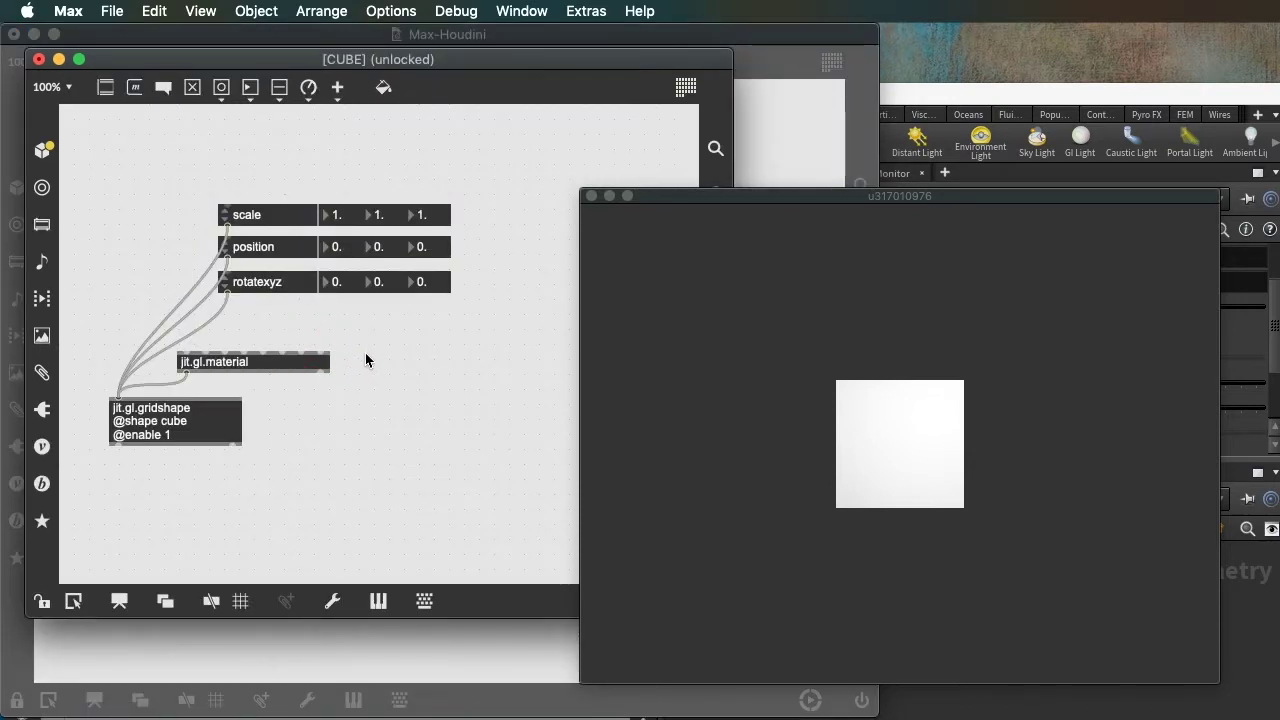
Duplicate the rotatexyz attribute control, connect the copy to jit.gl.gridshape, and assign it to the dim attribute.
{"action": "key", "text": "super"}
{"action": "mouse_move", "coordinate": [287, 296]}
{"action": "left_mouse_down", "text": "alt"}
{"action": "mouse_move", "coordinate": [288, 317]}
{"action": "mouse_move", "coordinate": [126, 407]}
{"action": "left_mouse_up", "text": "alt"}
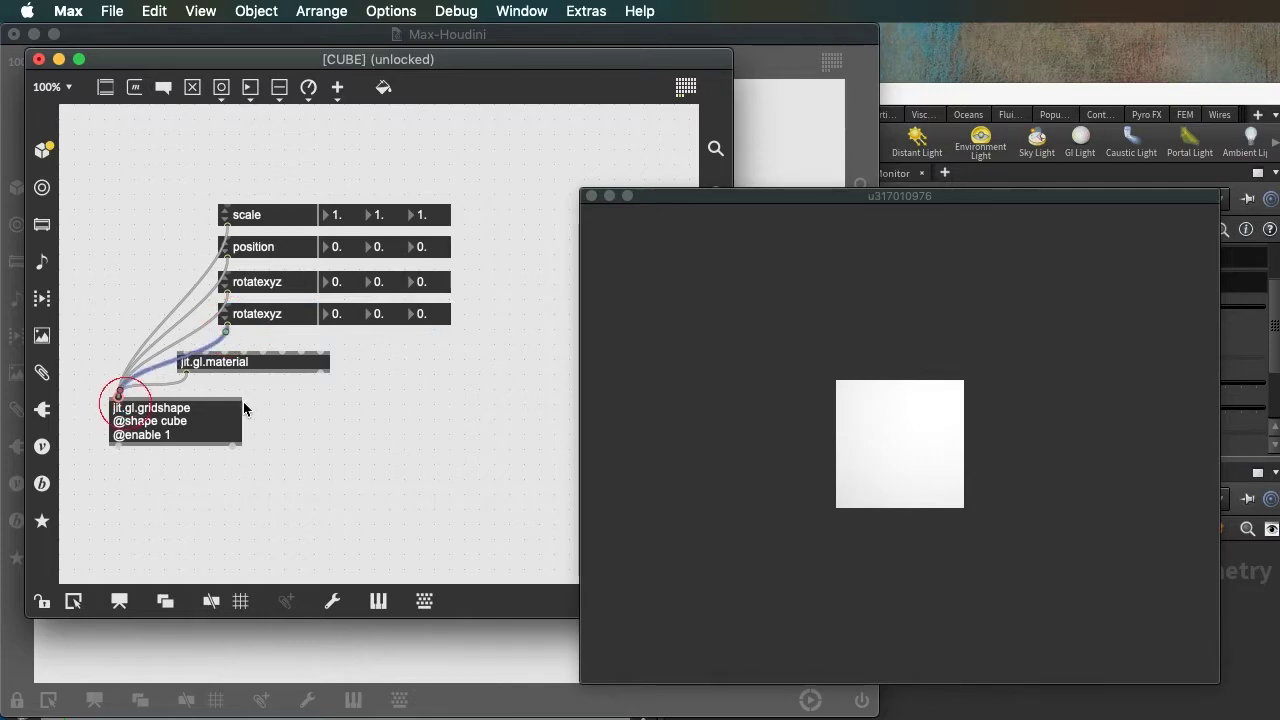
{"action": "left_click", "coordinate": [270, 317], "text": "super"}
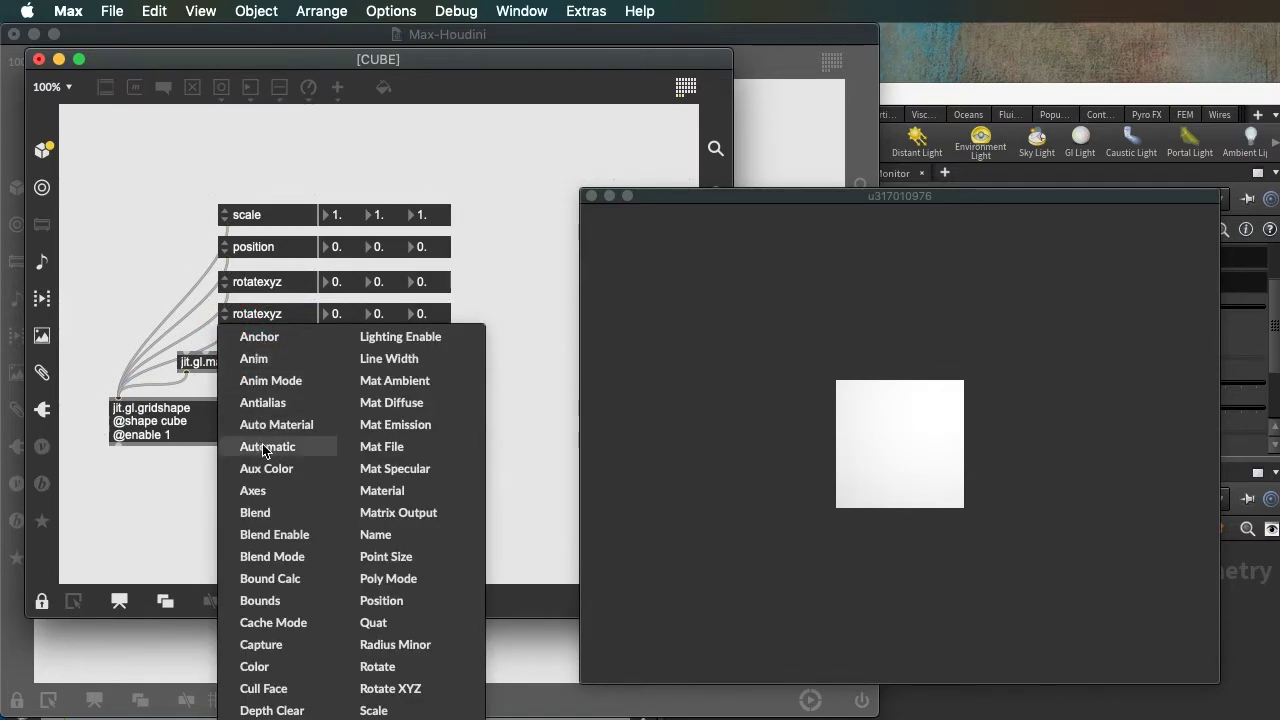
{"action": "left_click", "coordinate": [262, 712]}
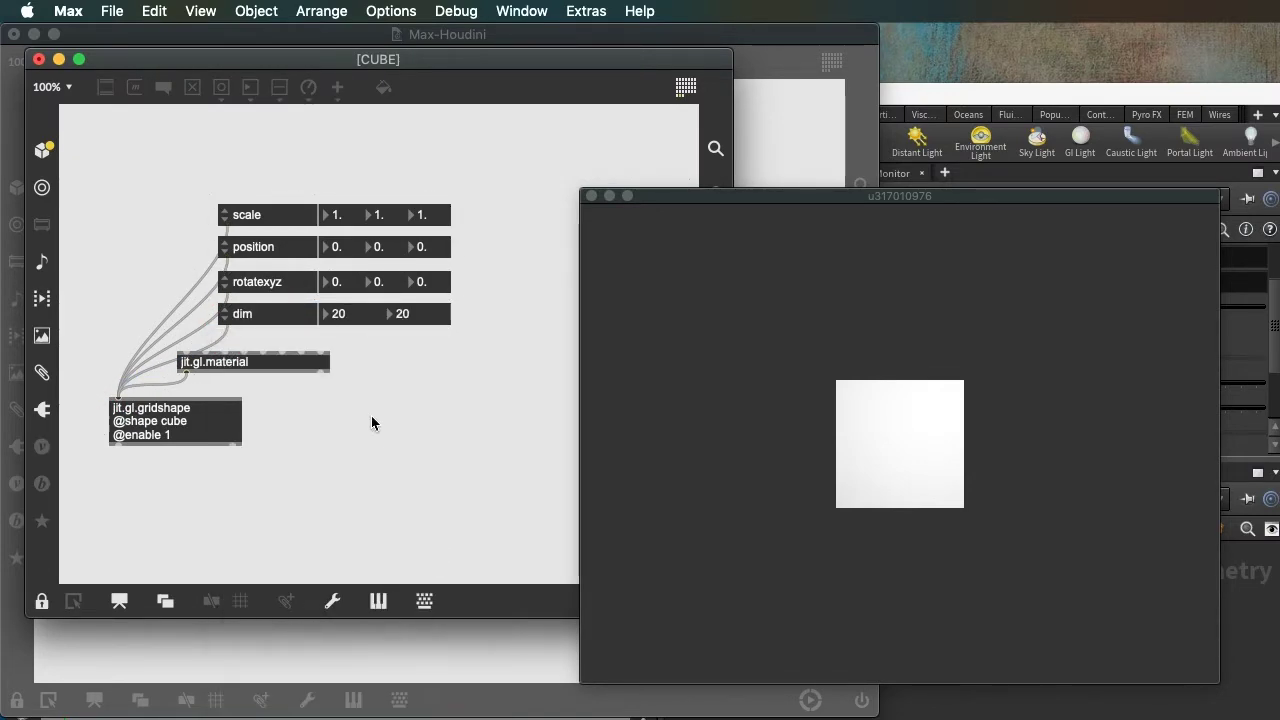
{"action": "left_click_drag", "start_coordinate": [845, 483], "coordinate": [895, 454]}
{"action": "left_click", "coordinate": [433, 425]}
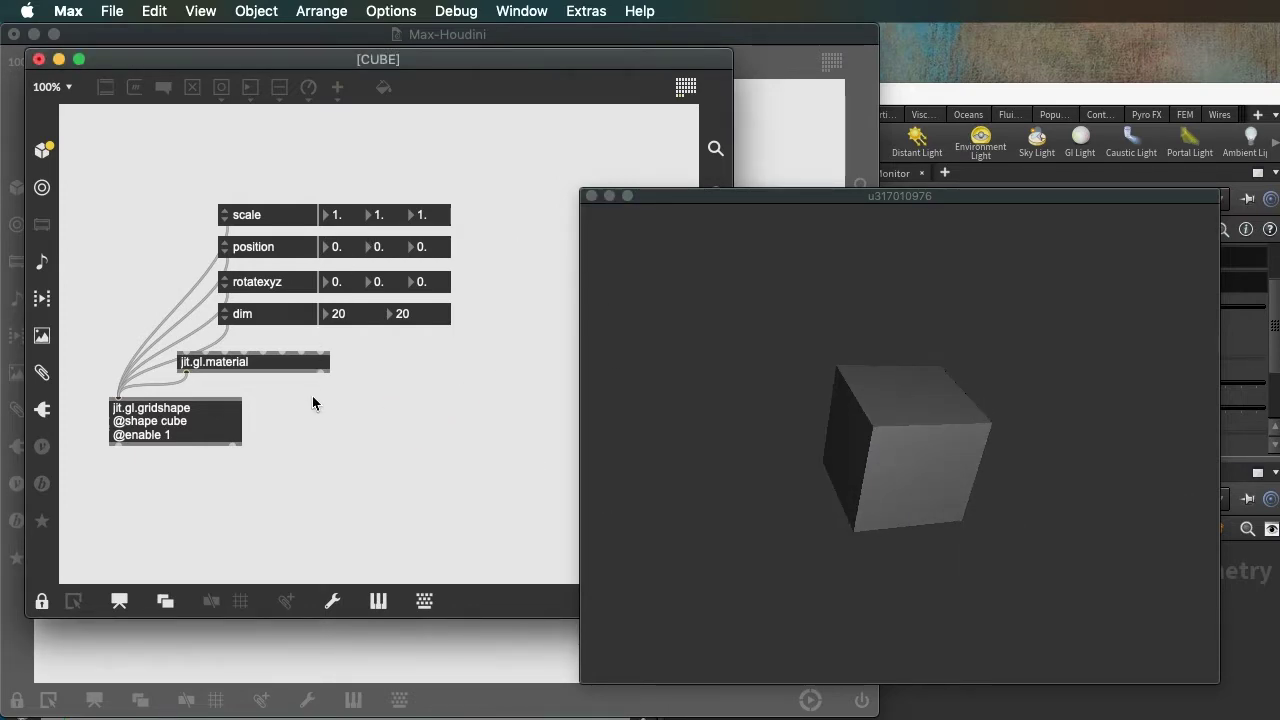
{"action": "key", "text": "super+e"}
{"action": "double_click", "coordinate": [170, 422]}
{"action": "left_click", "coordinate": [171, 423]}
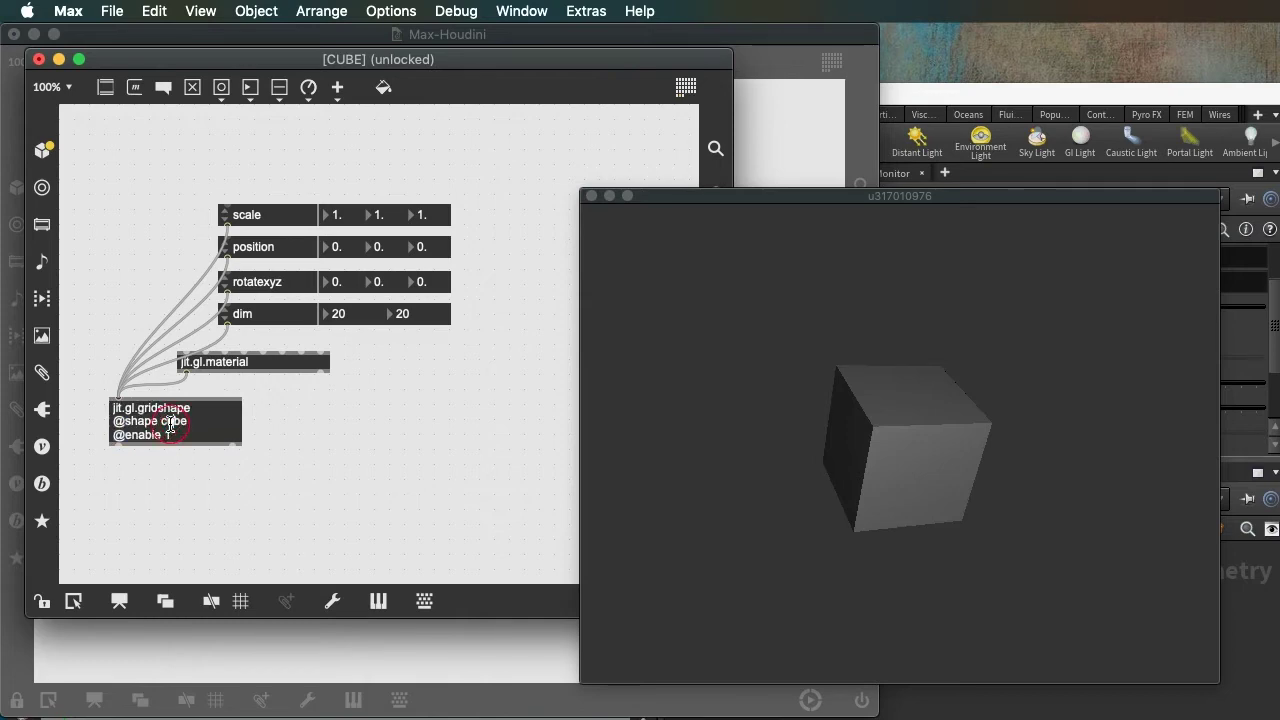
{"action": "left_click_drag", "start_coordinate": [171, 423], "coordinate": [219, 428]}
{"action": "type", "text": "s"}
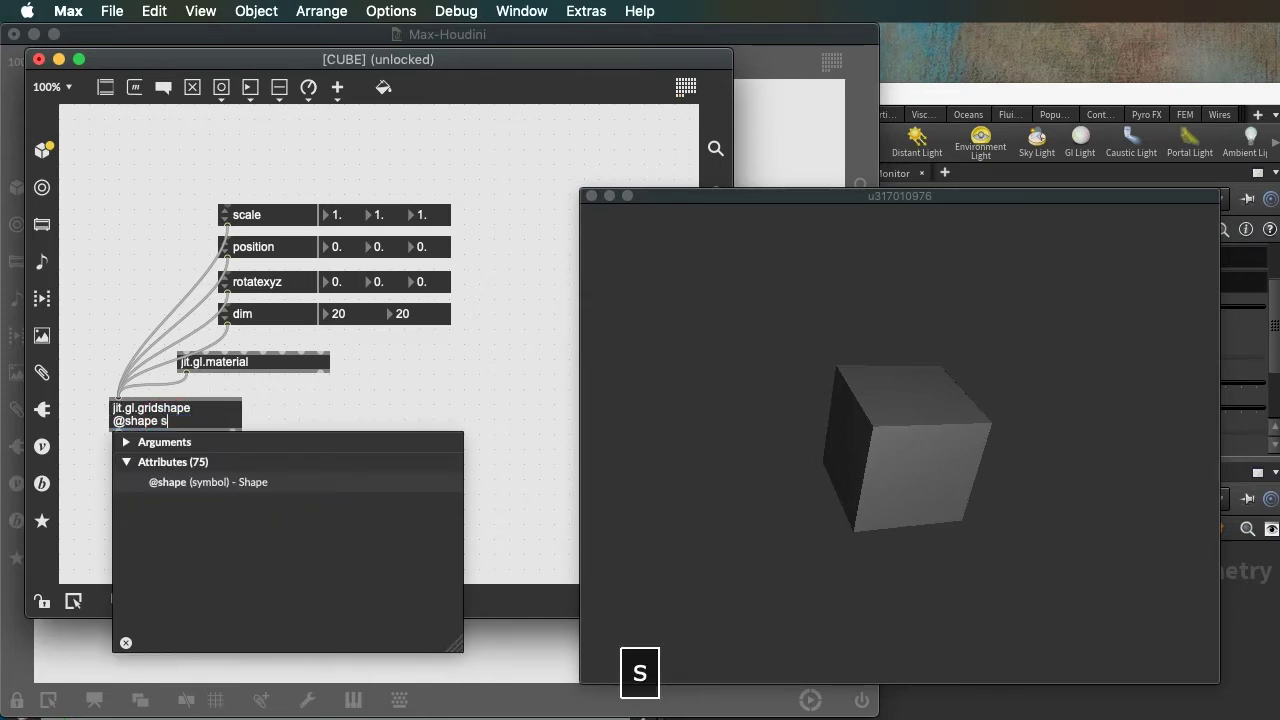
{"action": "type", "text": "phere"}
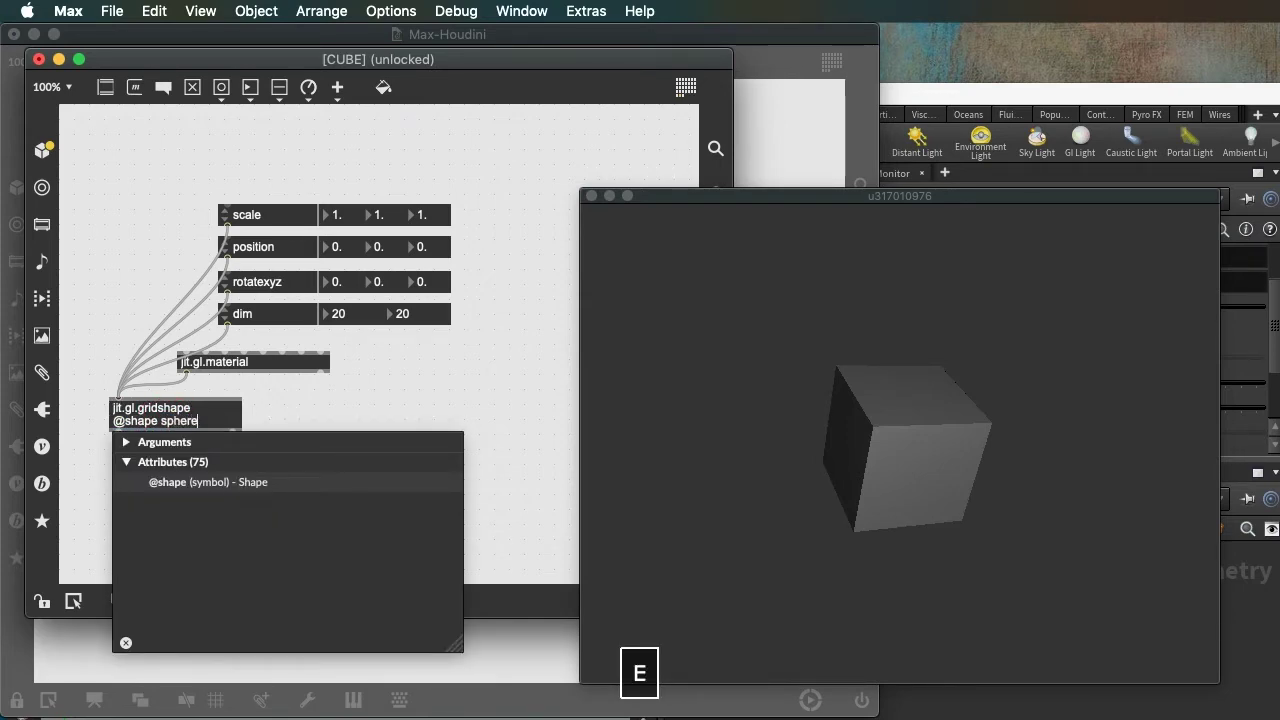
{"action": "left_click", "coordinate": [353, 408]}
{"action": "left_click", "coordinate": [355, 407], "text": "super"}
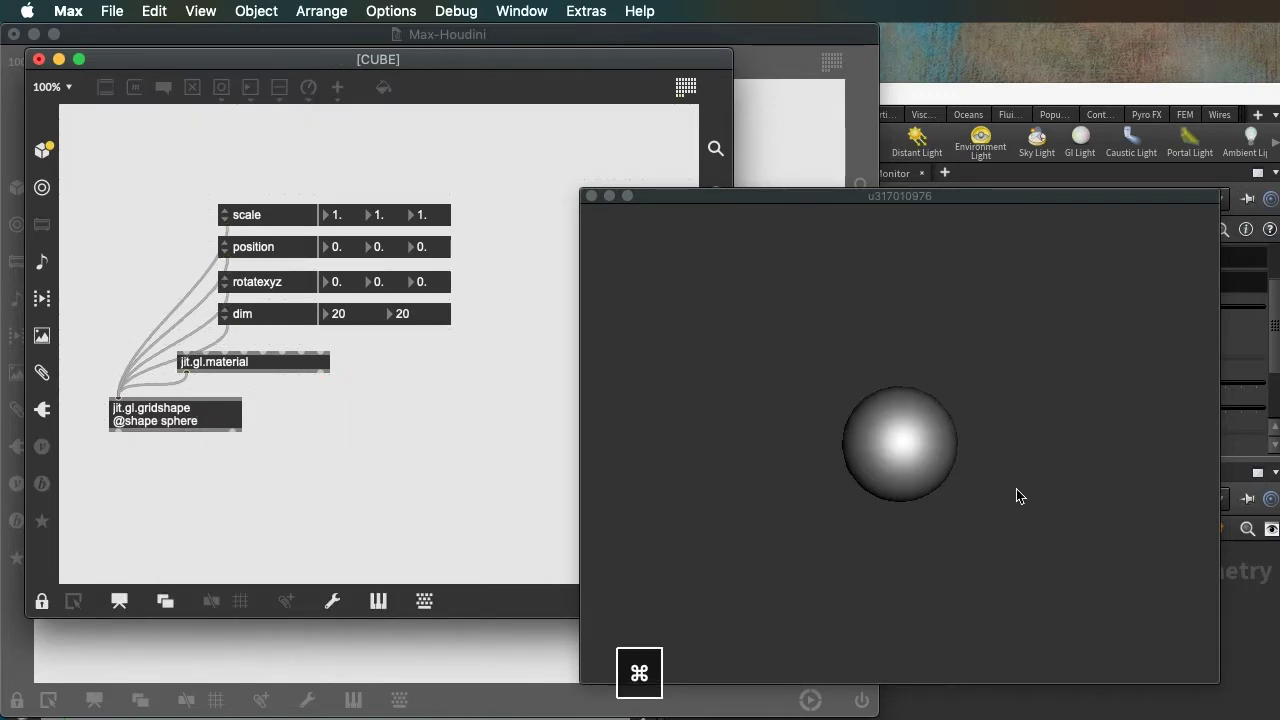
Enlarge the sphere in the render window and set both dim values to 50.
{"action": "left_click_drag", "start_coordinate": [929, 457], "coordinate": [975, 564], "text": "alt"}
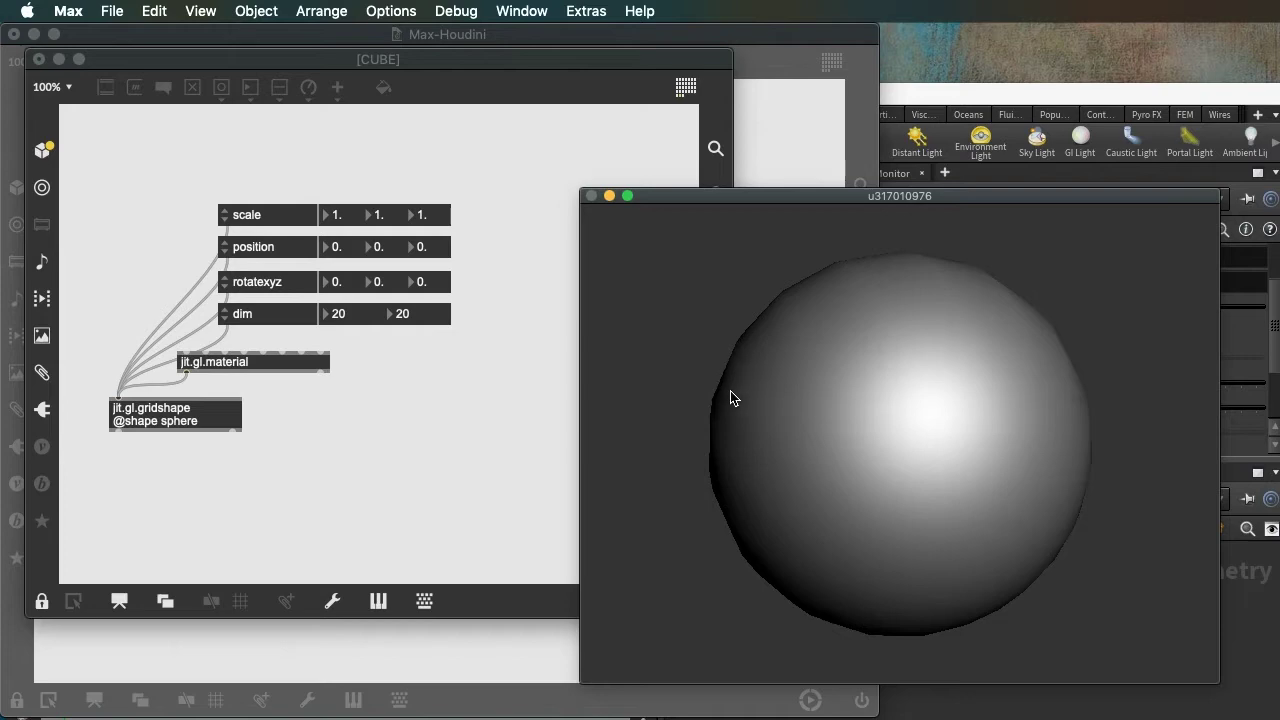
{"action": "left_click", "coordinate": [346, 316]}
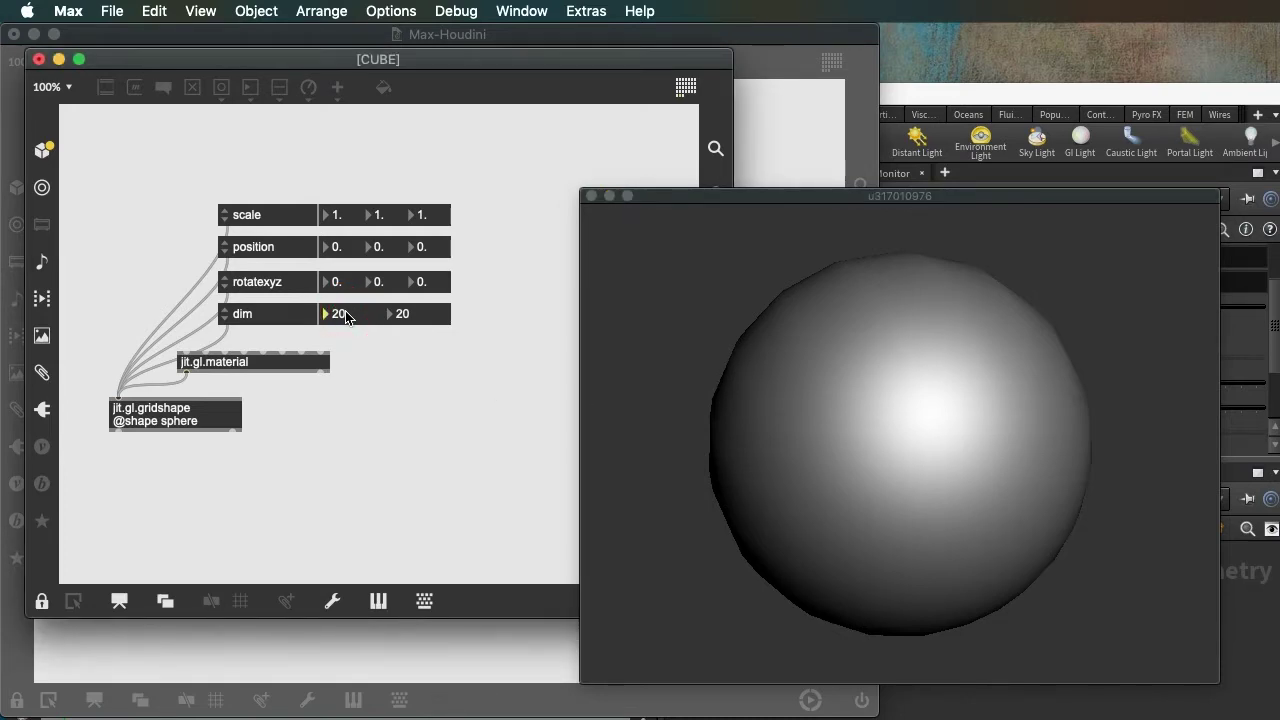
{"action": "type", "text": "50"}
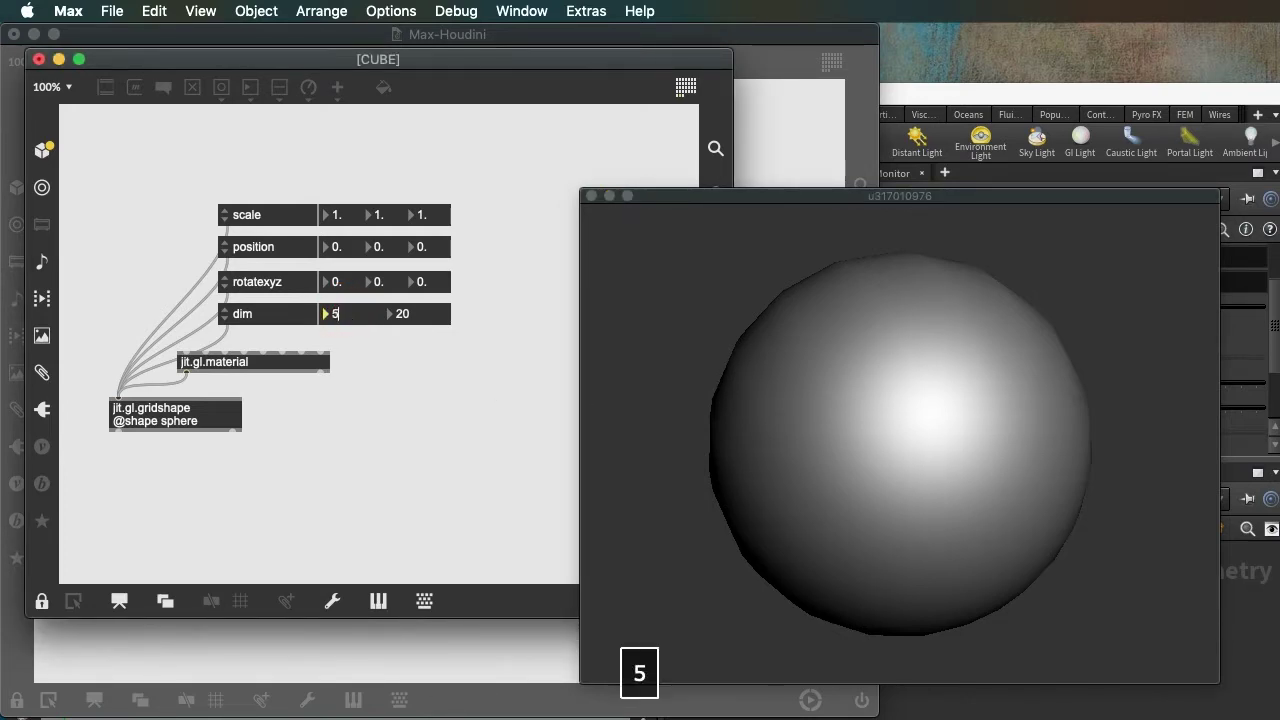
{"action": "left_click", "coordinate": [404, 318]}
{"action": "type", "text": "50"}
{"action": "left_click", "coordinate": [400, 357]}
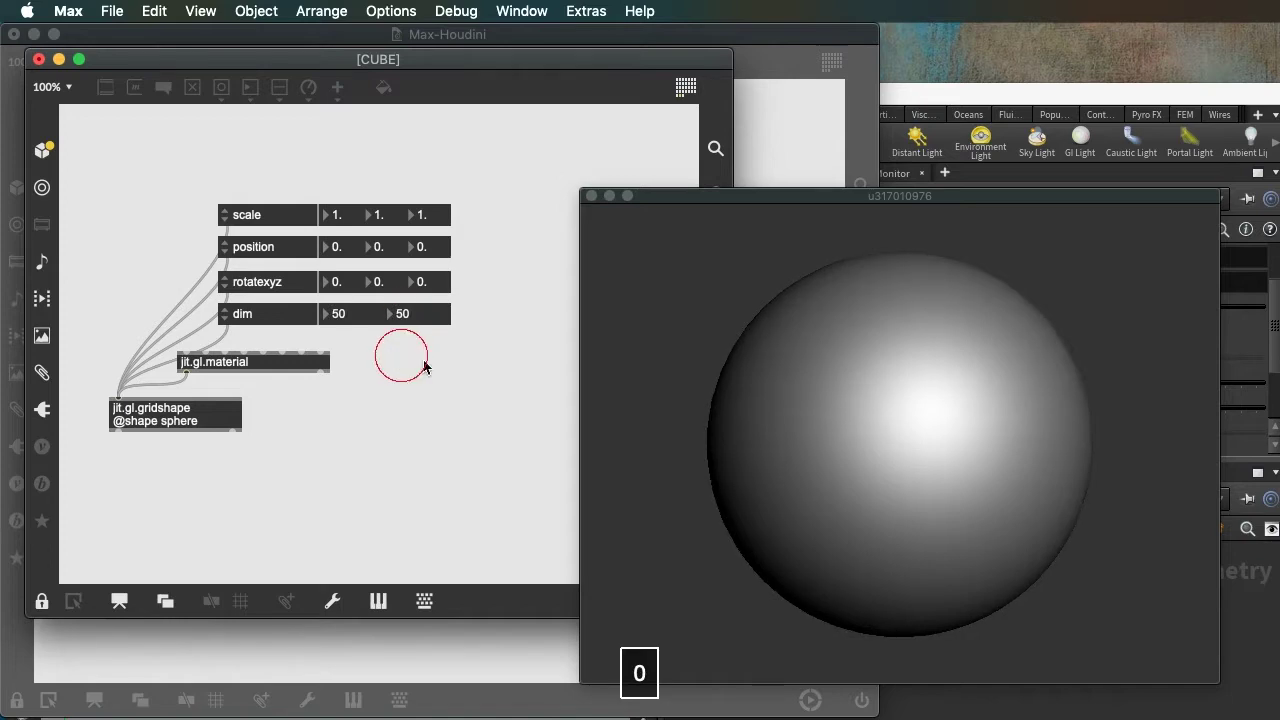
{"action": "left_click", "coordinate": [810, 354]}
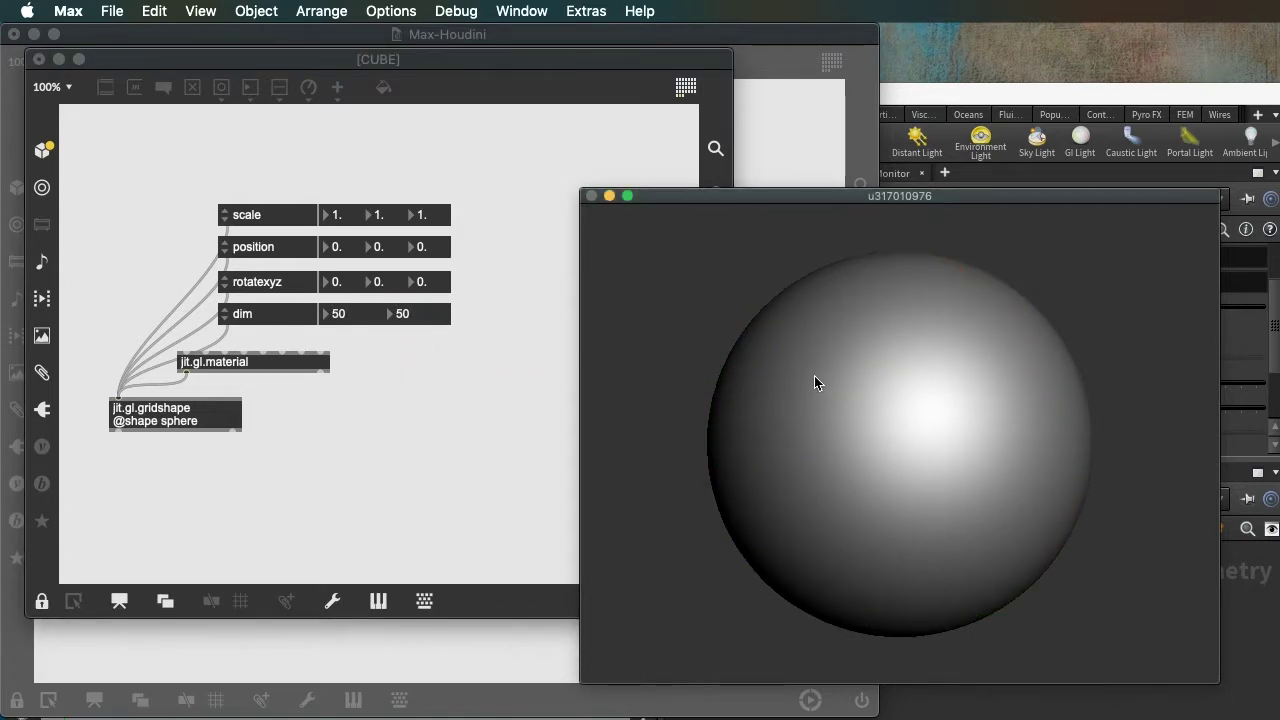
Switch to Houdini and set the inner sphere's Rows and Columns to 50.
{"action": "left_click", "coordinate": [940, 94]}
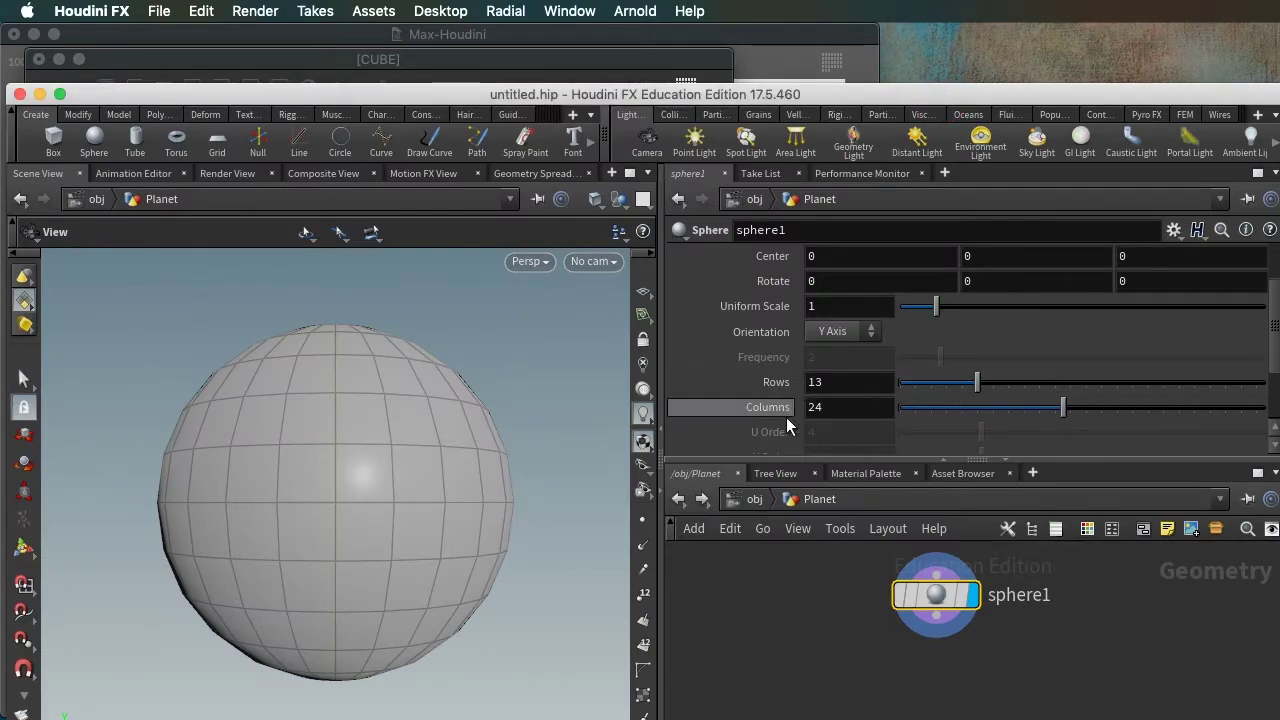
{"action": "left_click", "coordinate": [830, 382]}
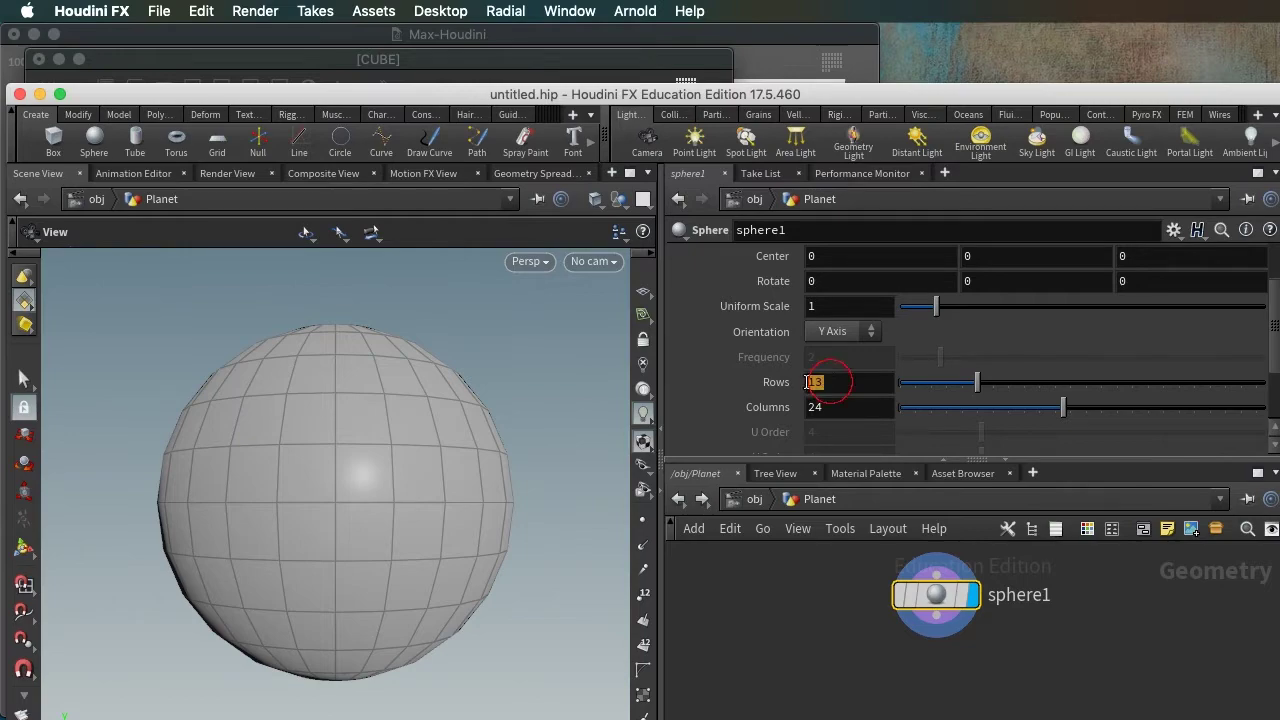
{"action": "key", "text": "F6"}
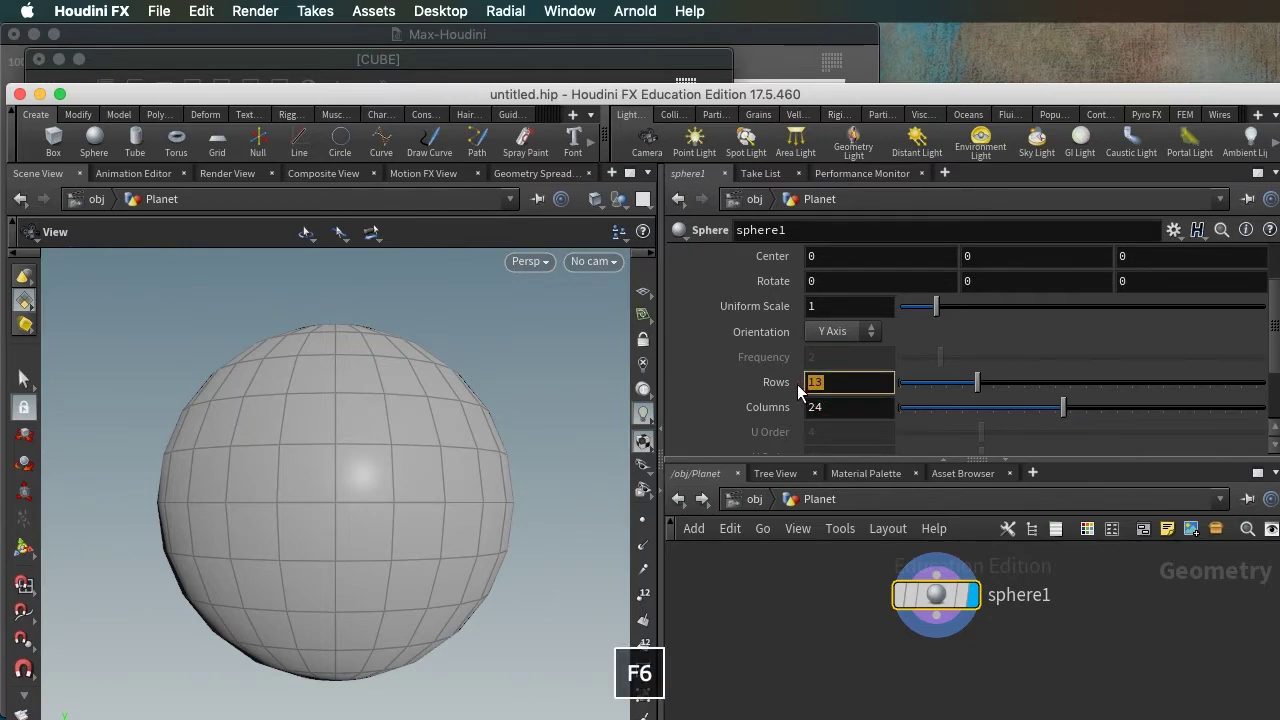
{"action": "type", "text": "50"}
{"action": "key", "text": "Tab"}
{"action": "type", "text": "50"}
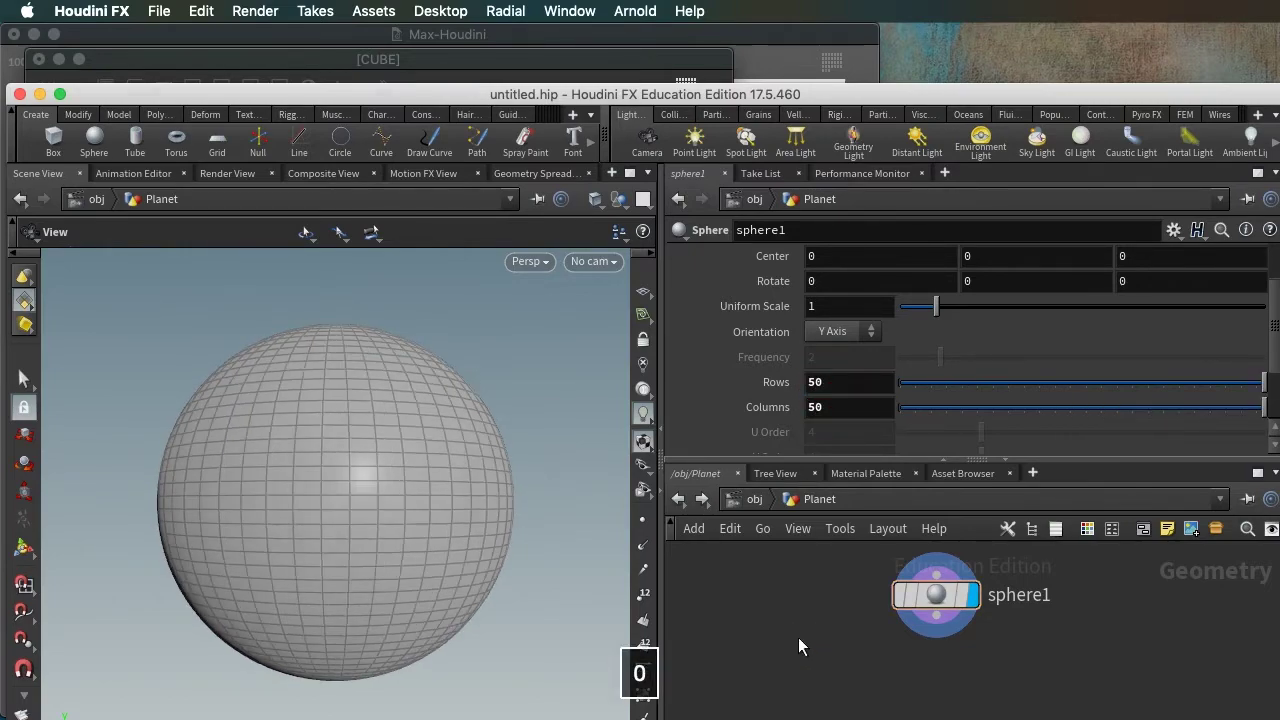
Examine the sphere's mesh up close, together with its primitive type, connectivity and radius parameters.
{"action": "mouse_move", "coordinate": [334, 506]}
{"action": "left_mouse_down"}
{"action": "mouse_move", "coordinate": [369, 509]}
{"action": "mouse_move", "coordinate": [349, 540]}
{"action": "mouse_move", "coordinate": [320, 506]}
{"action": "left_mouse_up"}
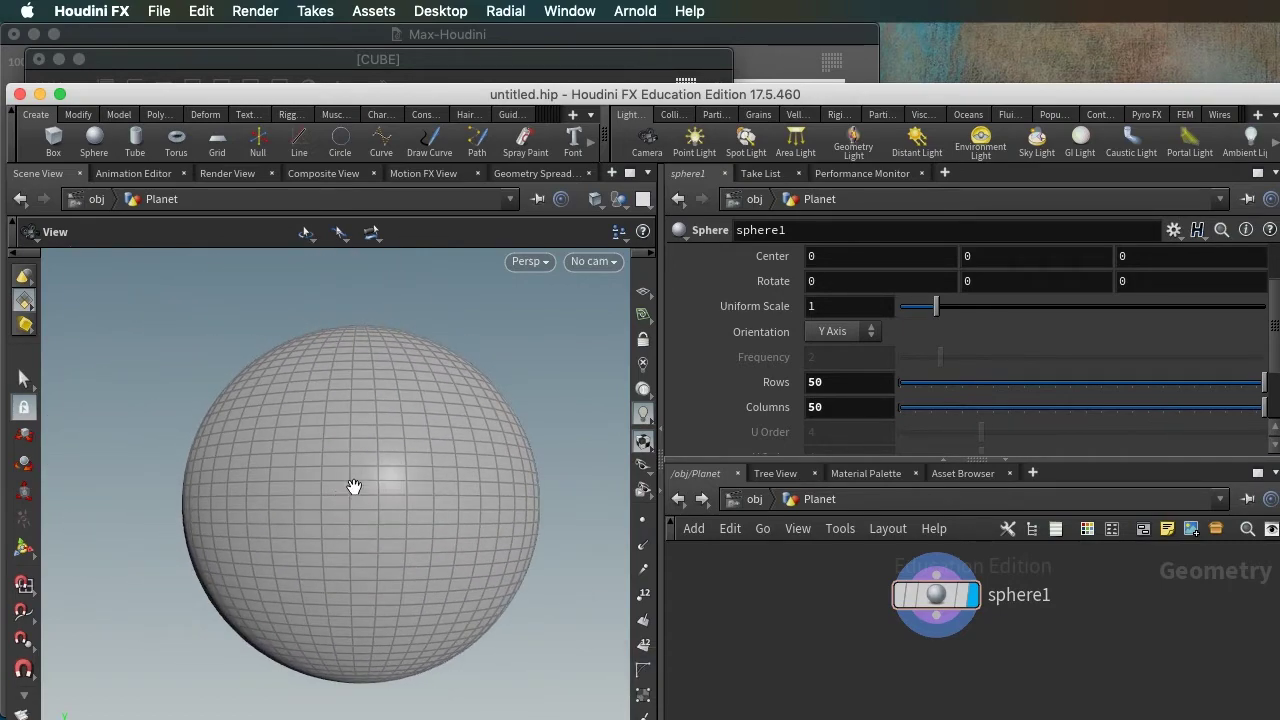
{"action": "mouse_move", "coordinate": [369, 439]}
{"action": "left_mouse_down"}
{"action": "mouse_move", "coordinate": [409, 454]}
{"action": "mouse_move", "coordinate": [374, 443]}
{"action": "left_mouse_up"}
{"action": "scroll", "coordinate": [377, 443], "scroll_direction": "up", "scroll_amount": 2}
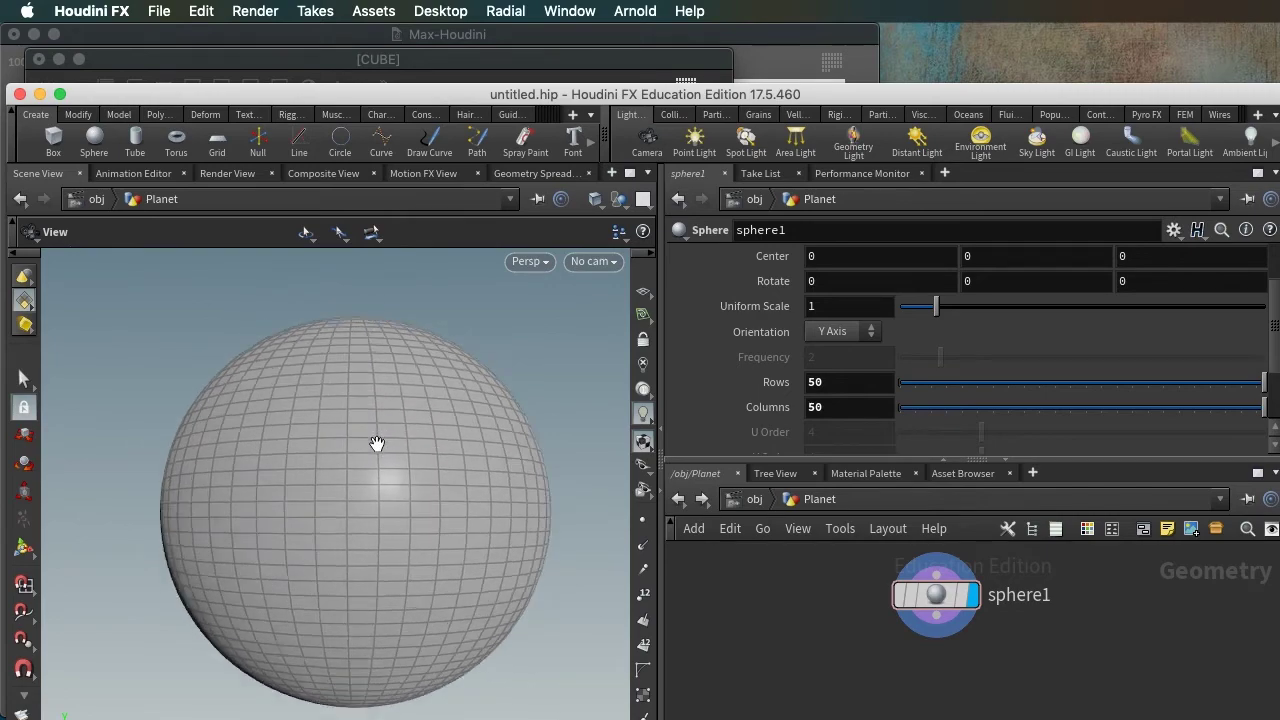
{"action": "scroll", "coordinate": [369, 451], "scroll_direction": "up", "scroll_amount": 3}
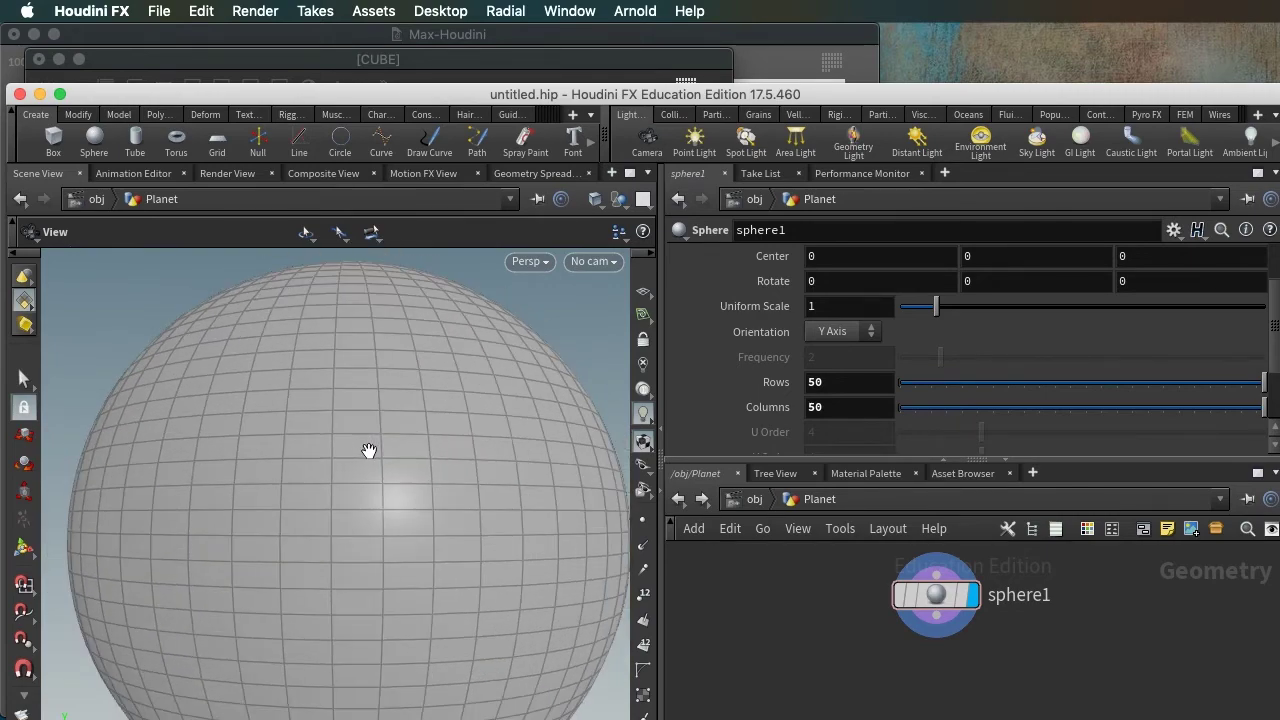
{"action": "scroll", "coordinate": [369, 451], "scroll_direction": "down", "scroll_amount": 2}
{"action": "scroll", "coordinate": [720, 346], "scroll_direction": "up", "scroll_amount": 3}
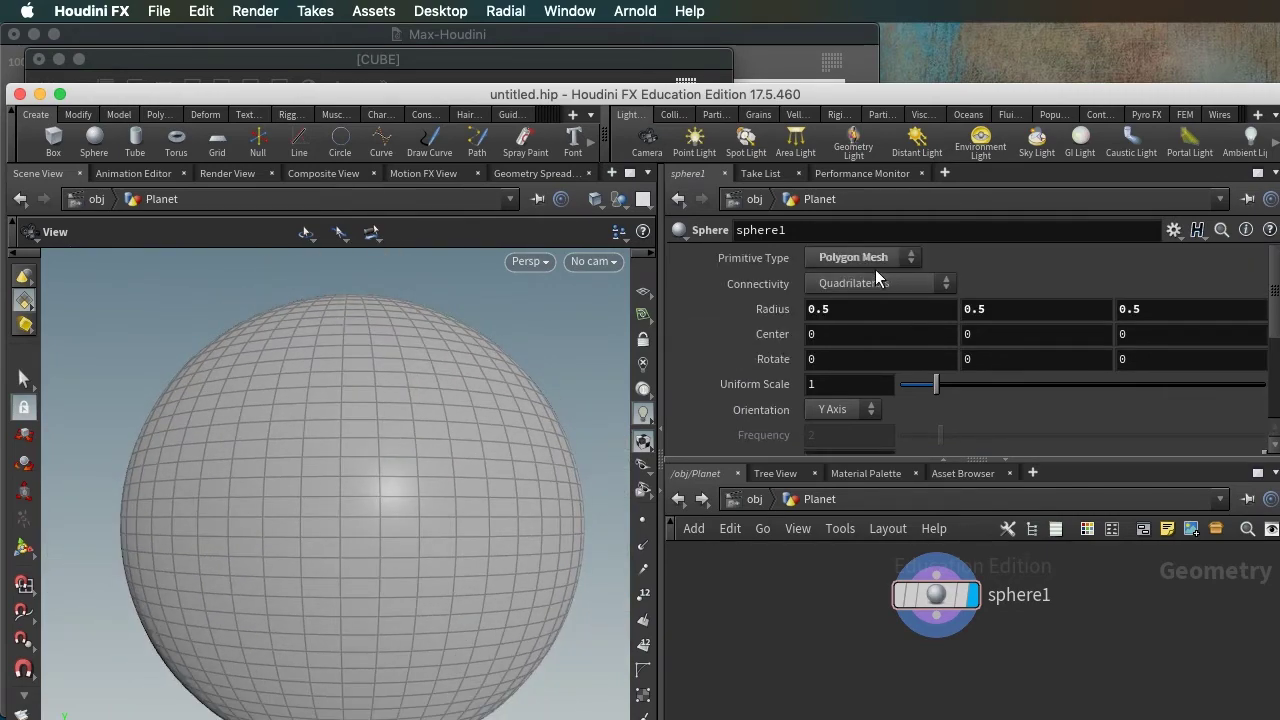
{"action": "scroll", "coordinate": [377, 575], "scroll_direction": "down", "scroll_amount": 4}
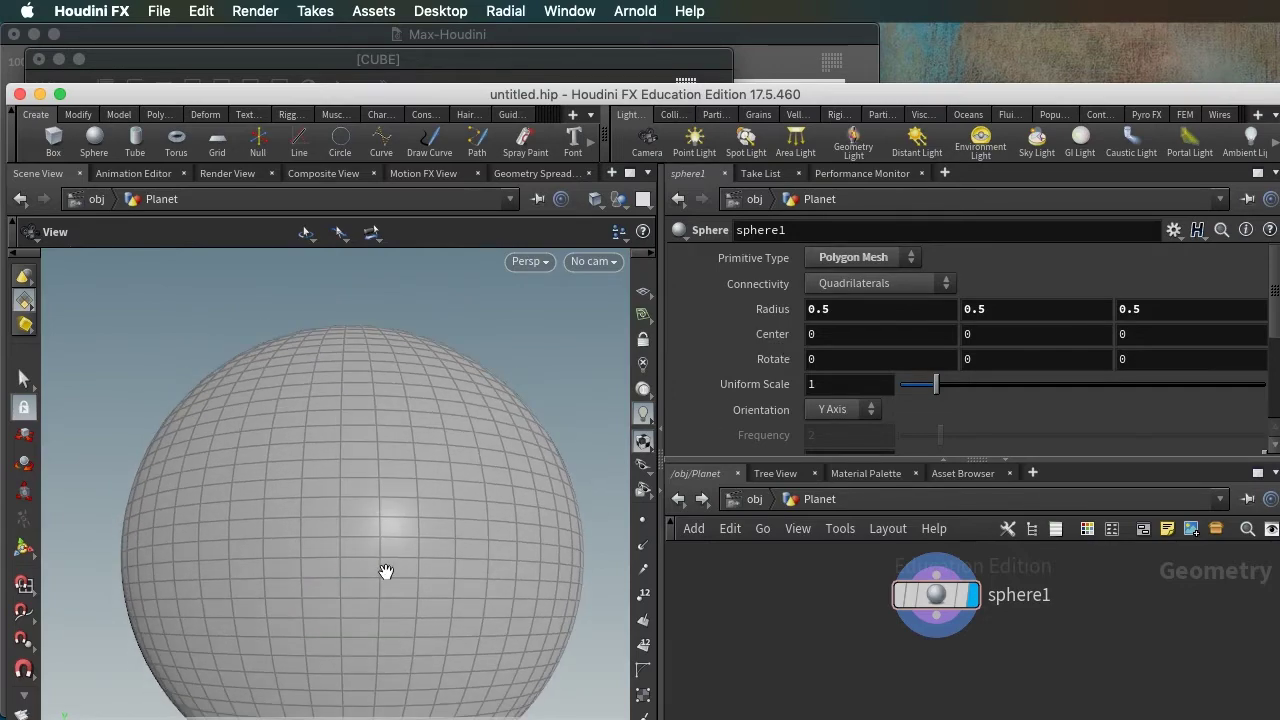
{"action": "scroll", "coordinate": [361, 505], "scroll_direction": "down", "scroll_amount": 3}
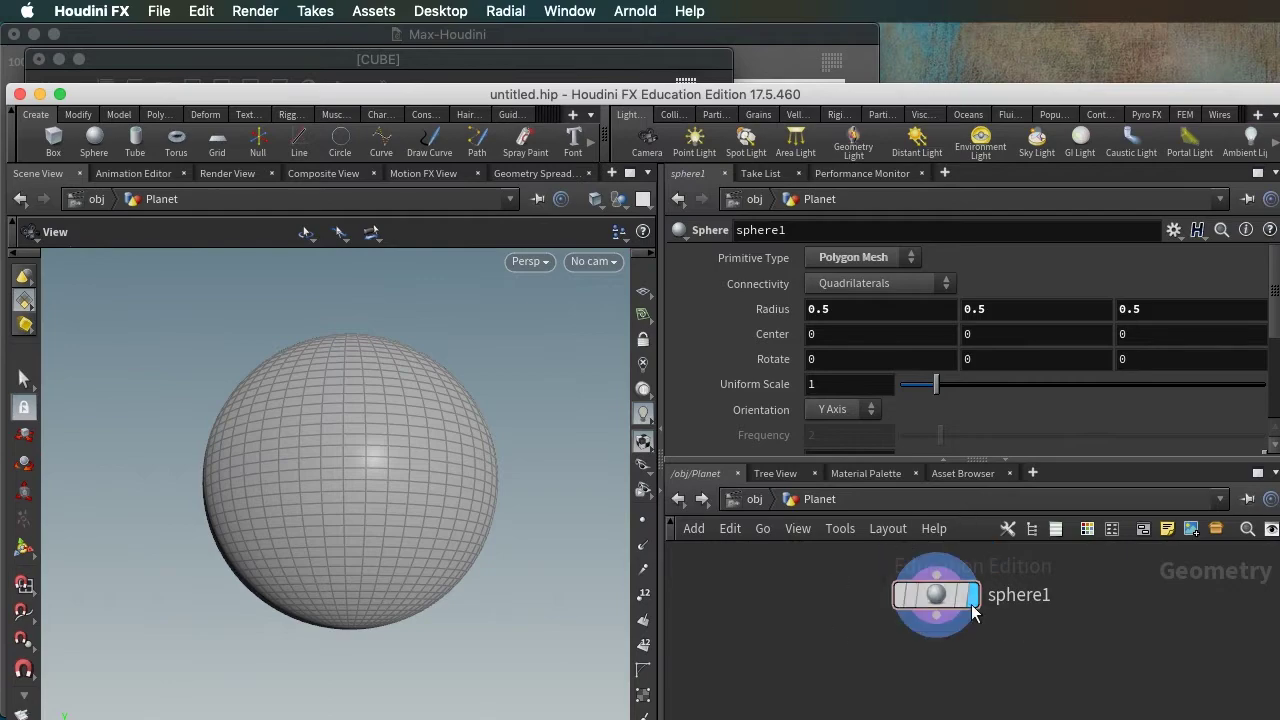
Go up to the obj network, re-enter the Planet object, and return to obj to compare the two levels.
{"action": "left_click", "coordinate": [679, 499]}
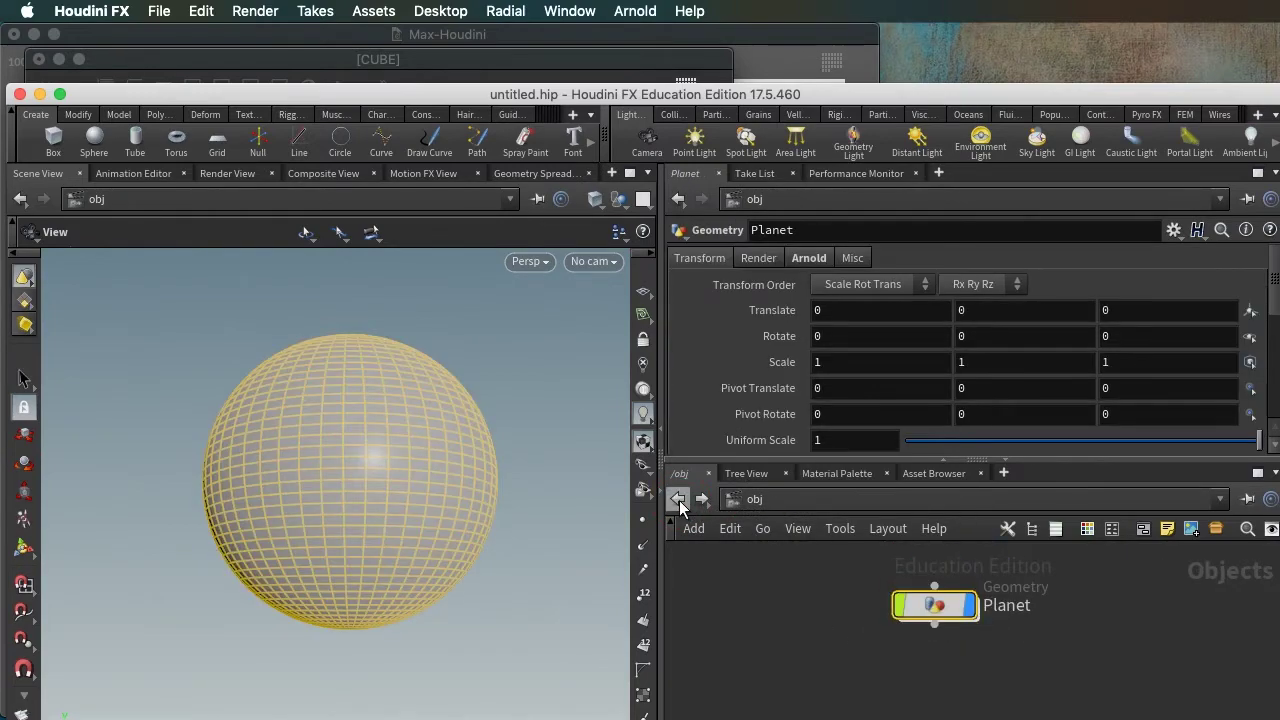
{"action": "double_click", "coordinate": [948, 614]}
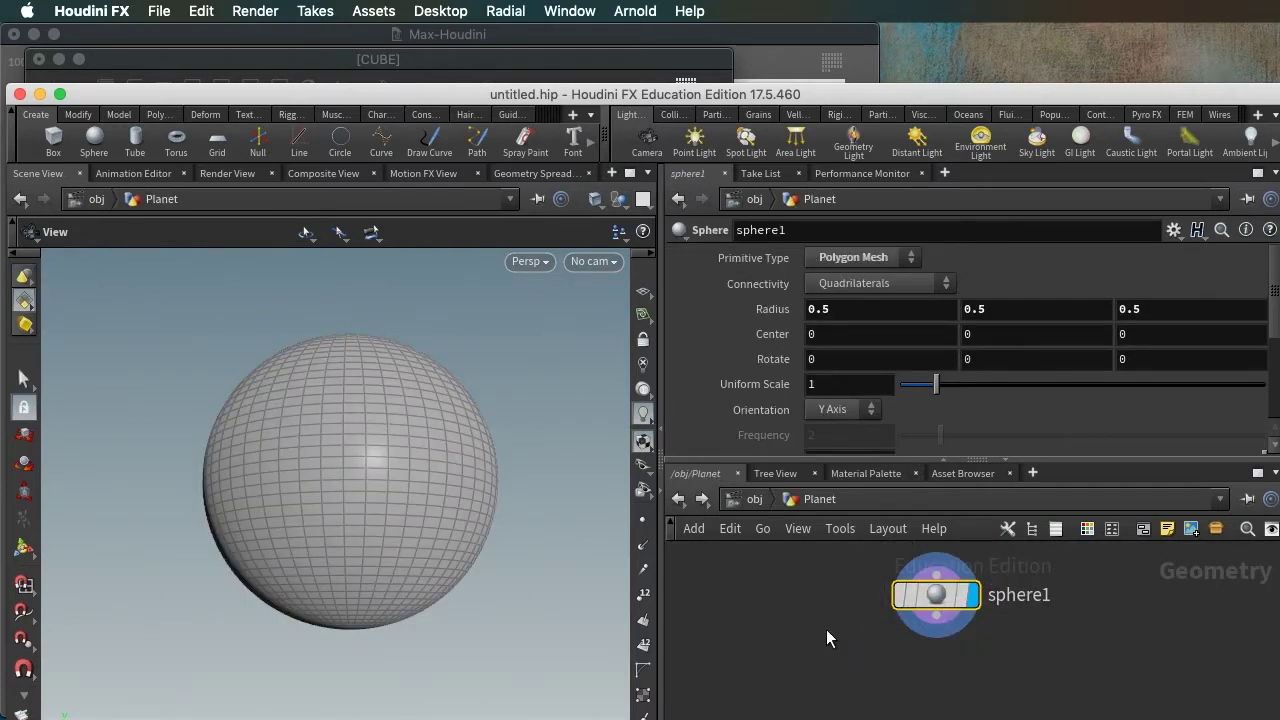
{"action": "key", "text": "u"}
Move the Planet node aside in the obj network to free up space, and deselect it.
{"action": "mouse_move", "coordinate": [930, 622]}
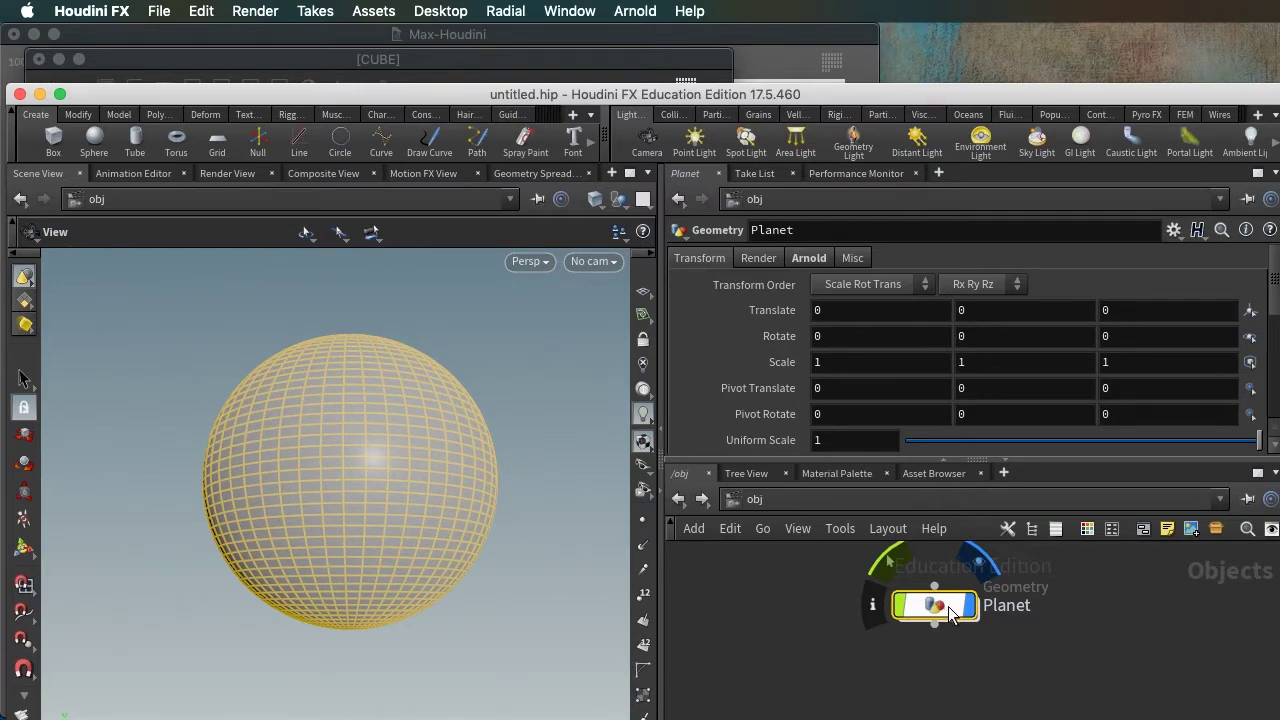
{"action": "left_click_drag", "start_coordinate": [930, 620], "coordinate": [824, 598]}
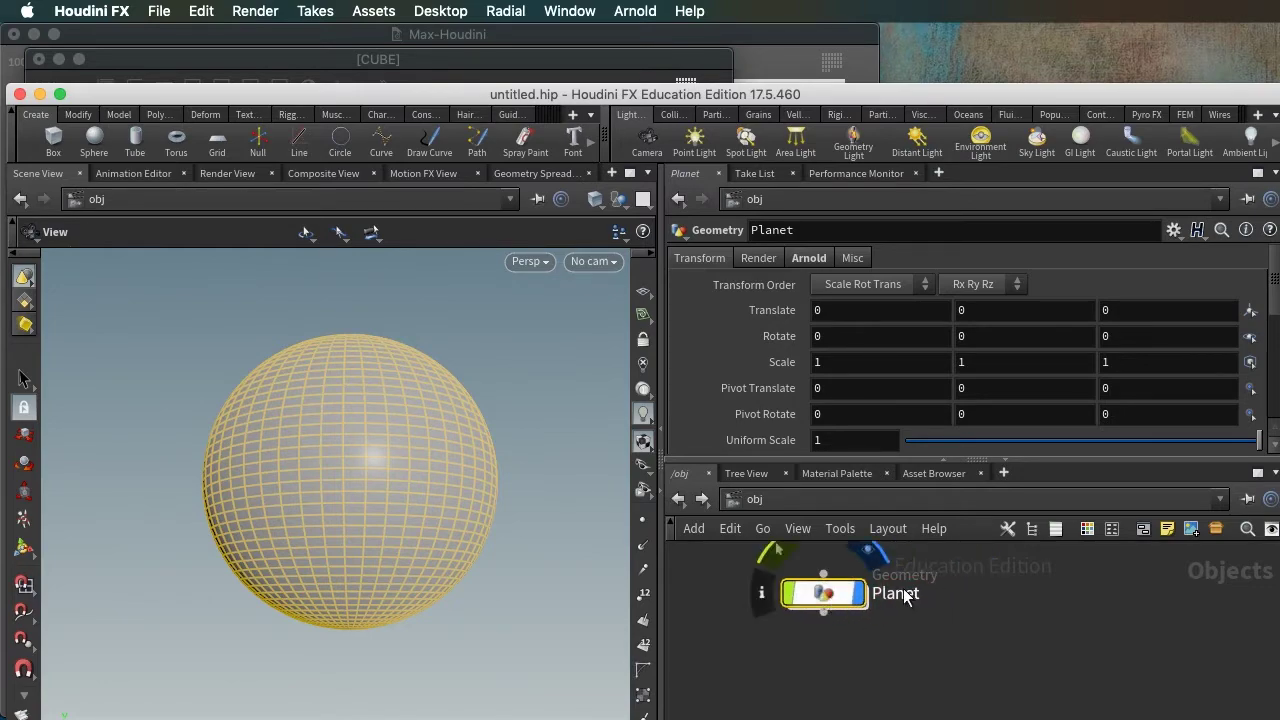
{"action": "left_click", "coordinate": [973, 593]}
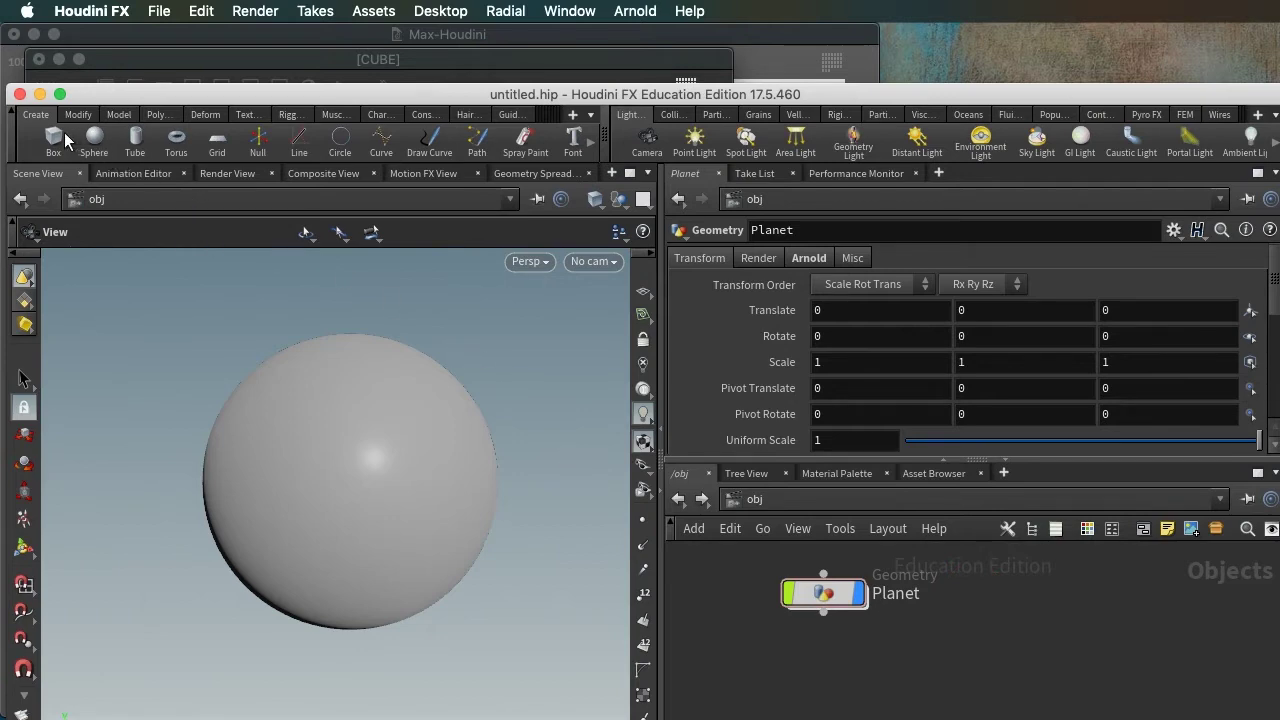
Add a Box object beside Planet, set its X translation to 0.8, and fit both shapes in the scene view.
{"action": "left_click", "coordinate": [959, 598]}
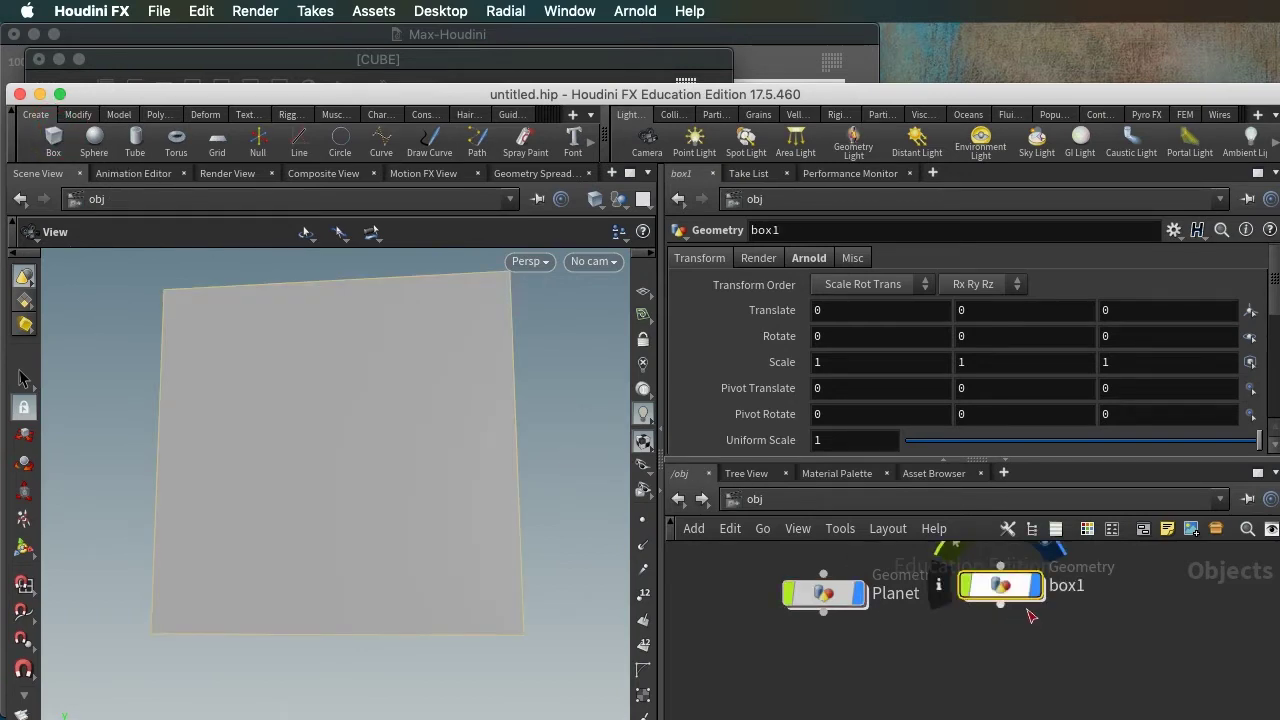
{"action": "middle_click_drag", "start_coordinate": [825, 311], "coordinate": [905, 321]}
{"action": "key", "text": "h"}
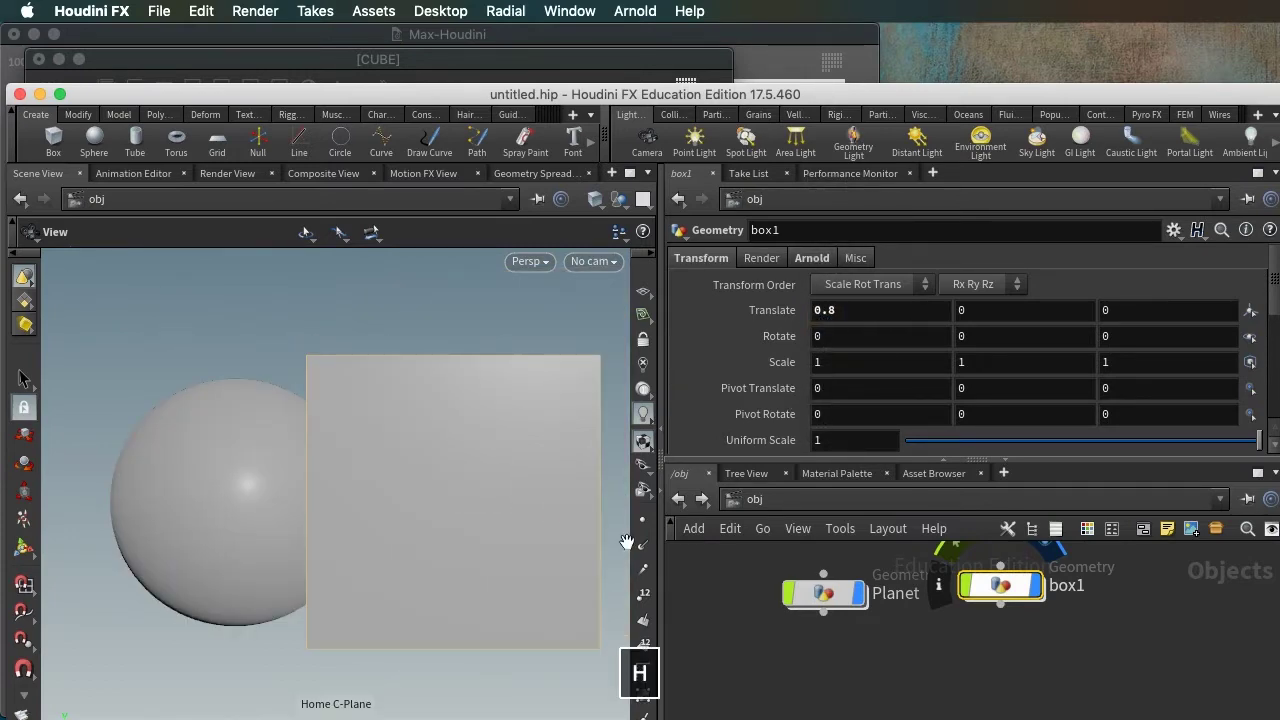
Turn the display of the box1 and Planet objects off and back on, one after the other.
{"action": "left_click", "coordinate": [1036, 585]}
{"action": "left_click", "coordinate": [1036, 585]}
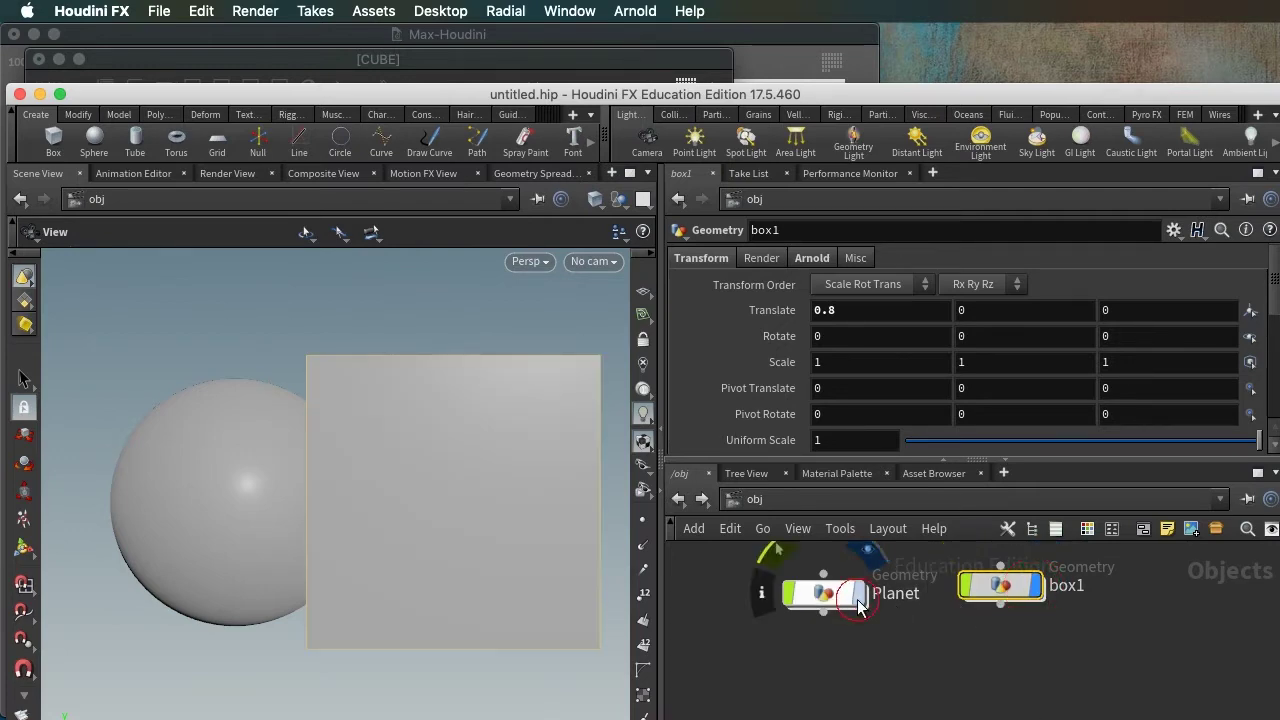
{"action": "left_click", "coordinate": [858, 598]}
{"action": "left_click", "coordinate": [858, 598]}
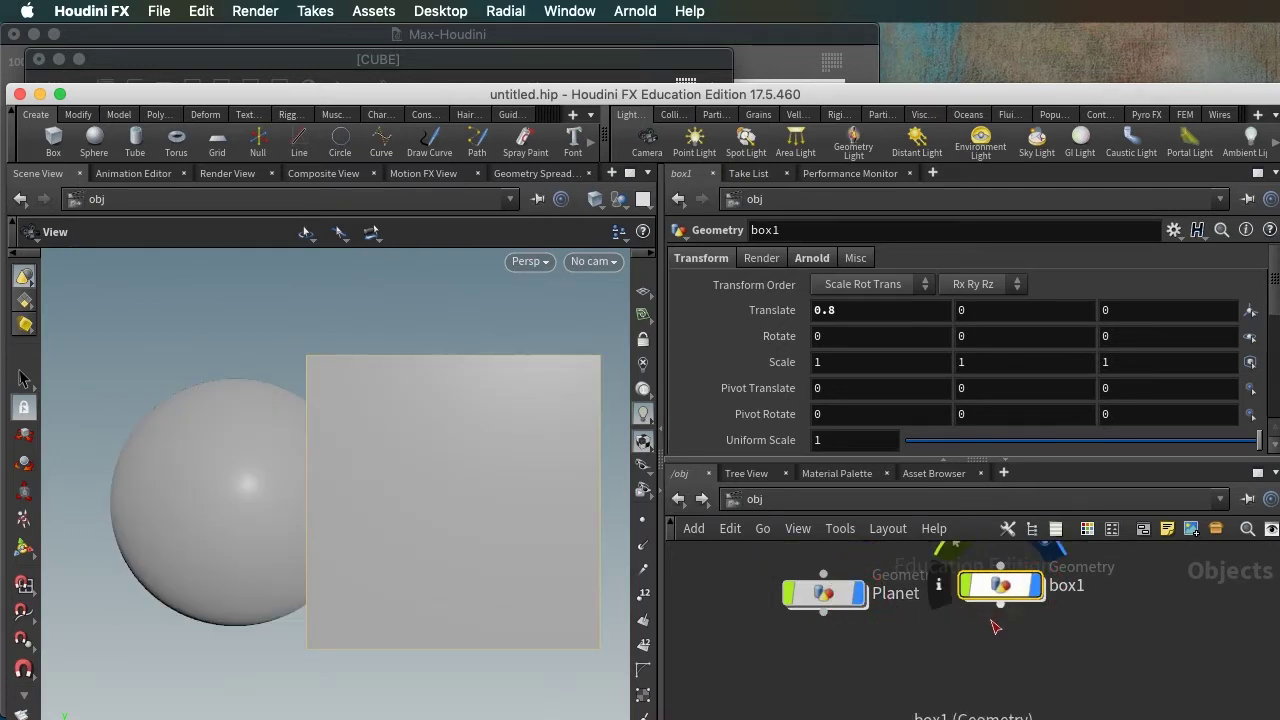
Turn off the box1 object's display and enter the Planet object's network.
{"action": "left_click", "coordinate": [1040, 592]}
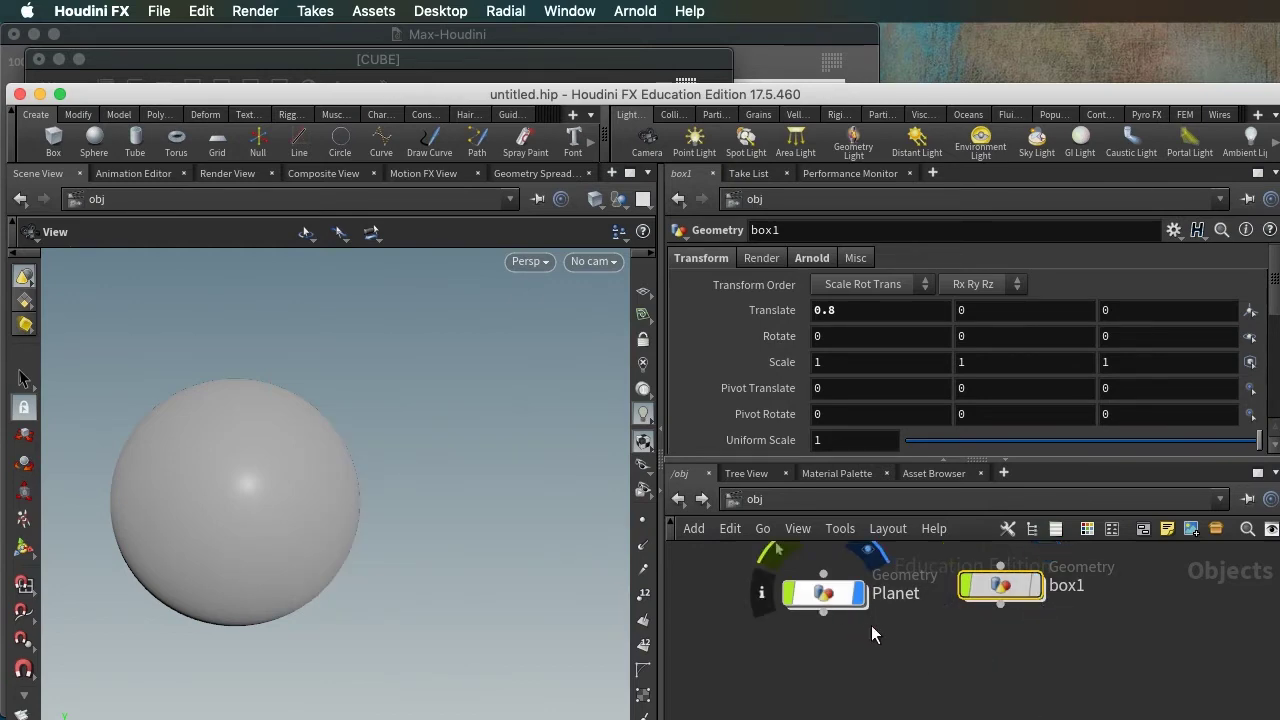
{"action": "left_click", "coordinate": [822, 606]}
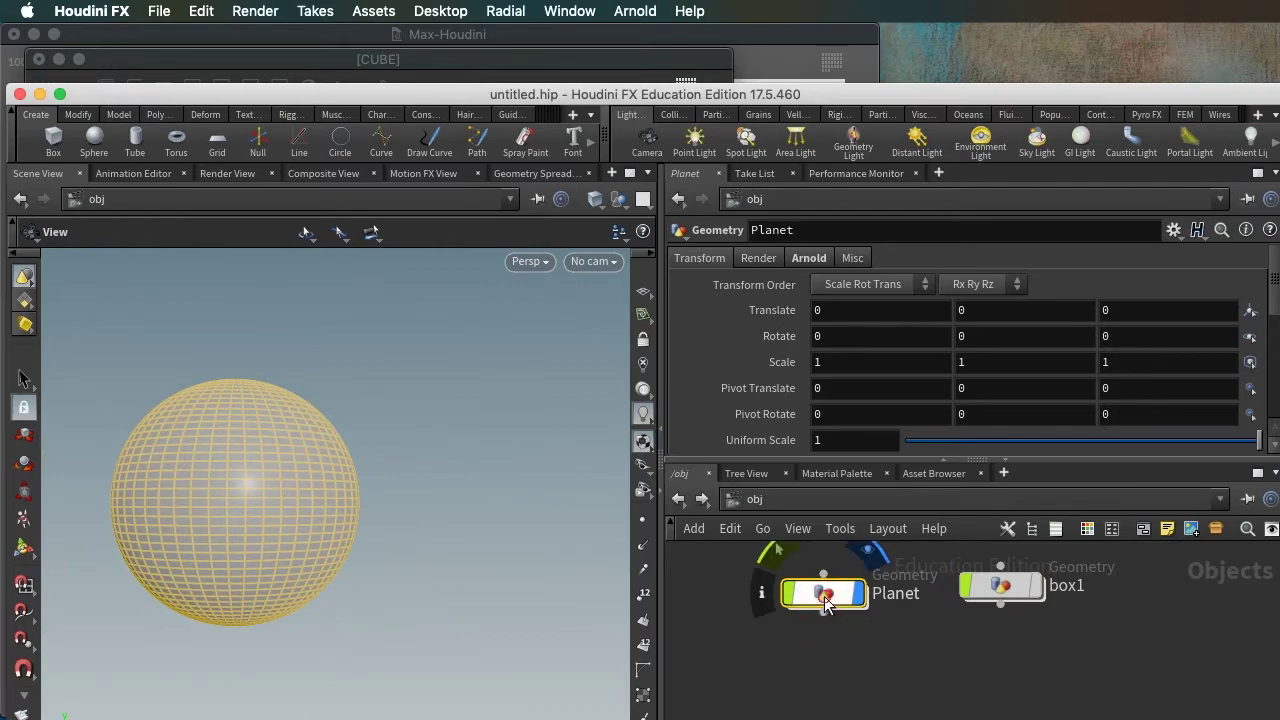
{"action": "double_click", "coordinate": [822, 606]}
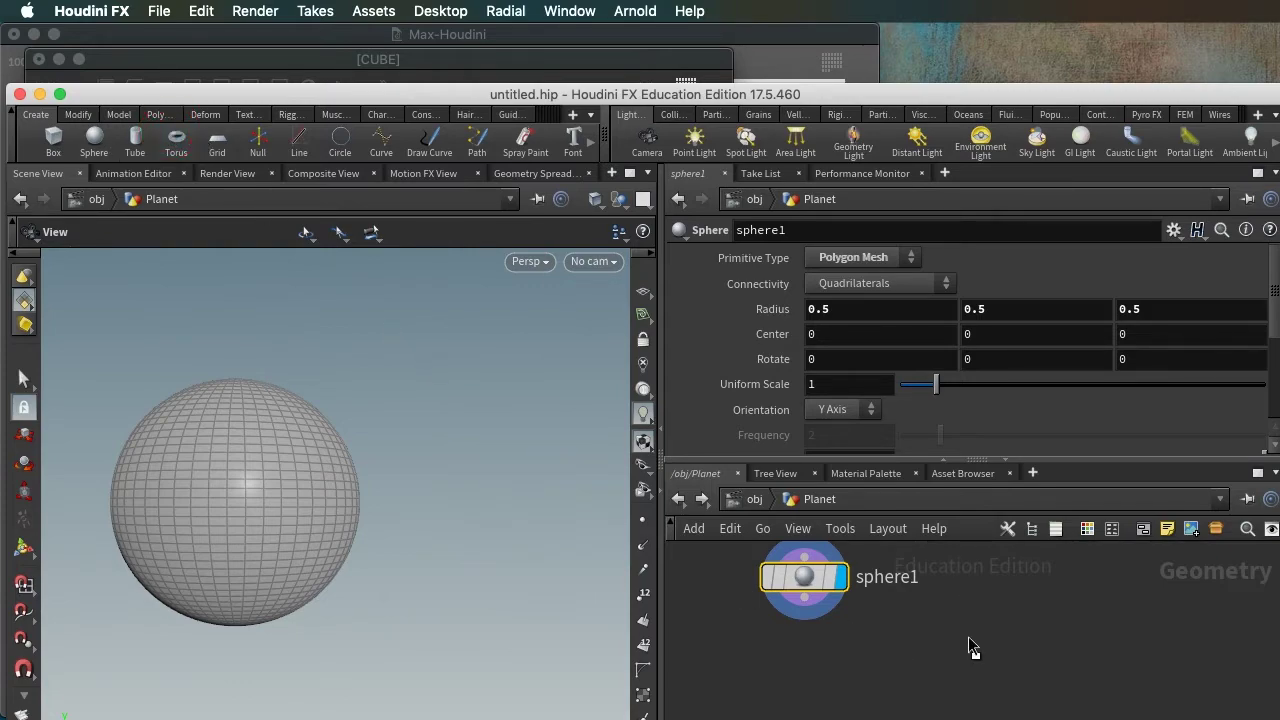
Place the torus node beside sphere1 and add a Boolean node below the two shapes.
{"action": "left_click", "coordinate": [961, 583]}
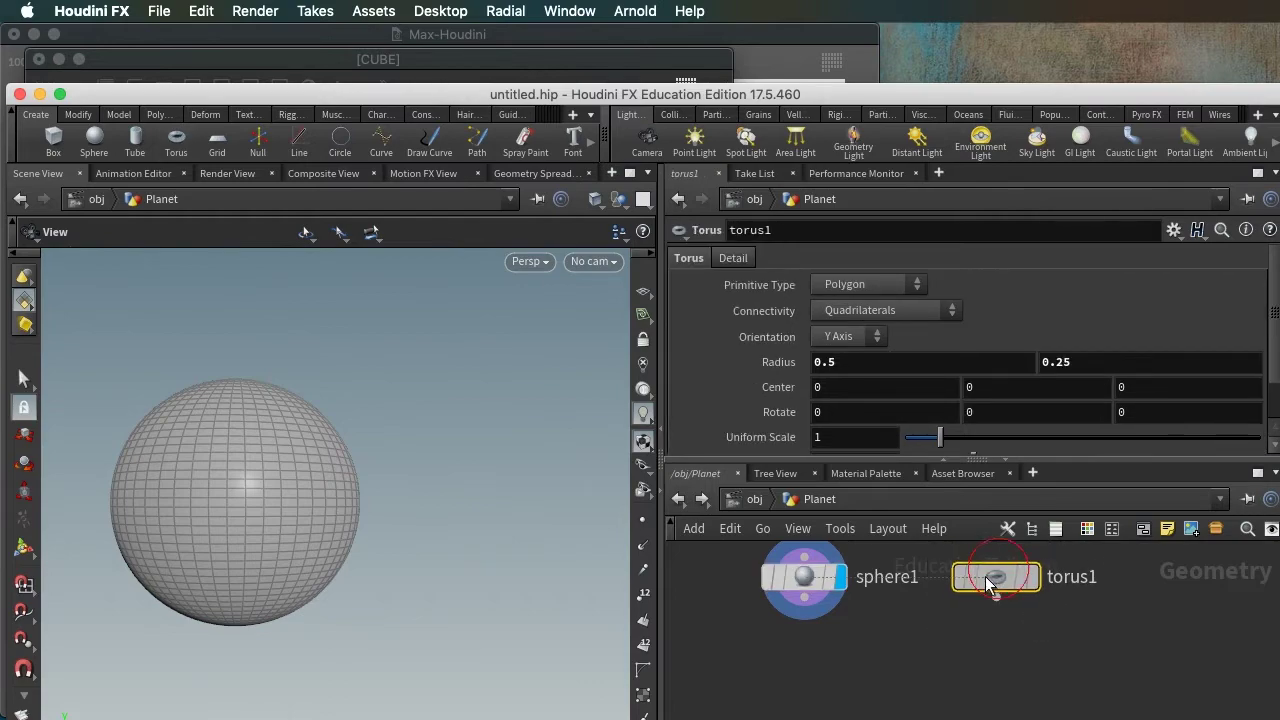
{"action": "key", "text": "Tab"}
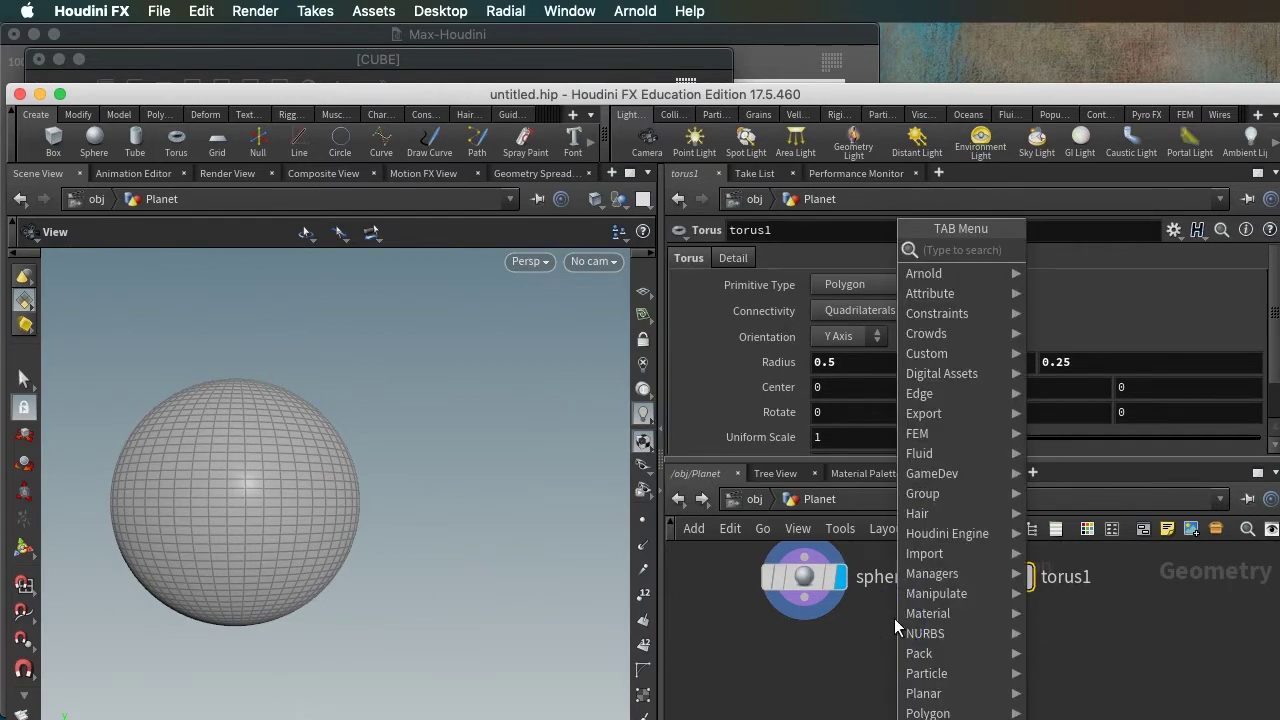
{"action": "type", "text": "boo"}
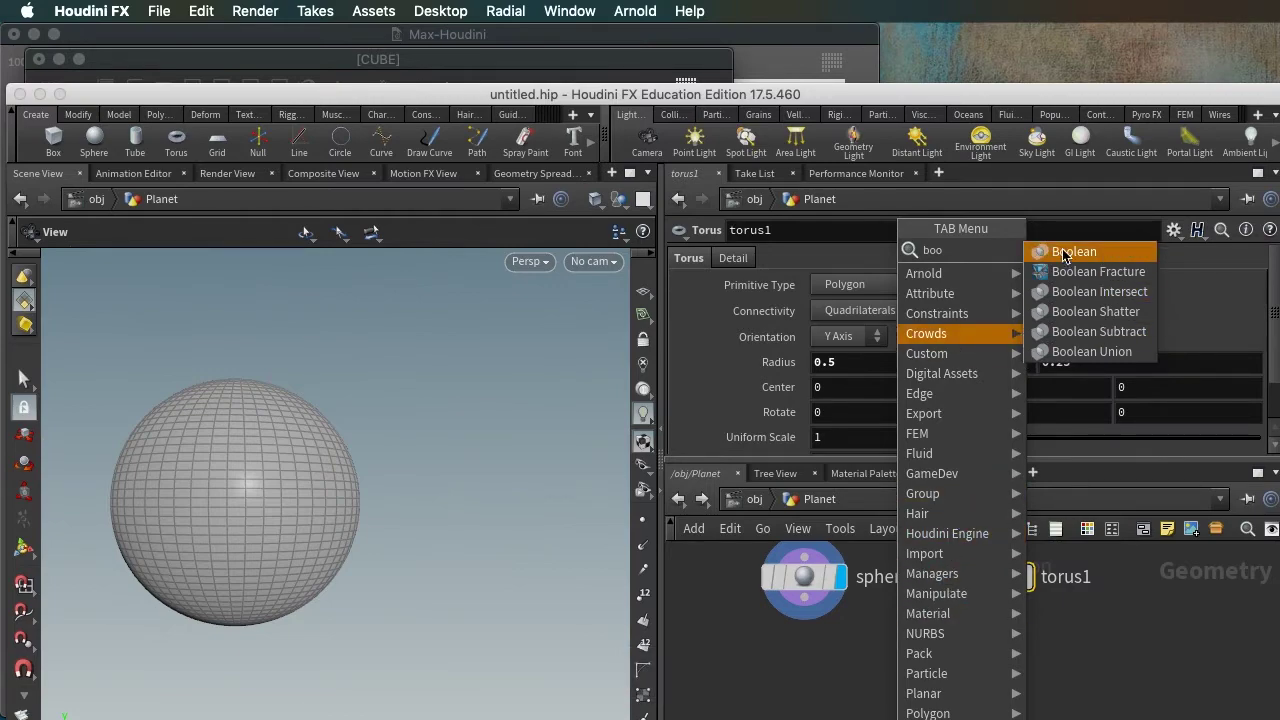
{"action": "left_click", "coordinate": [893, 660]}
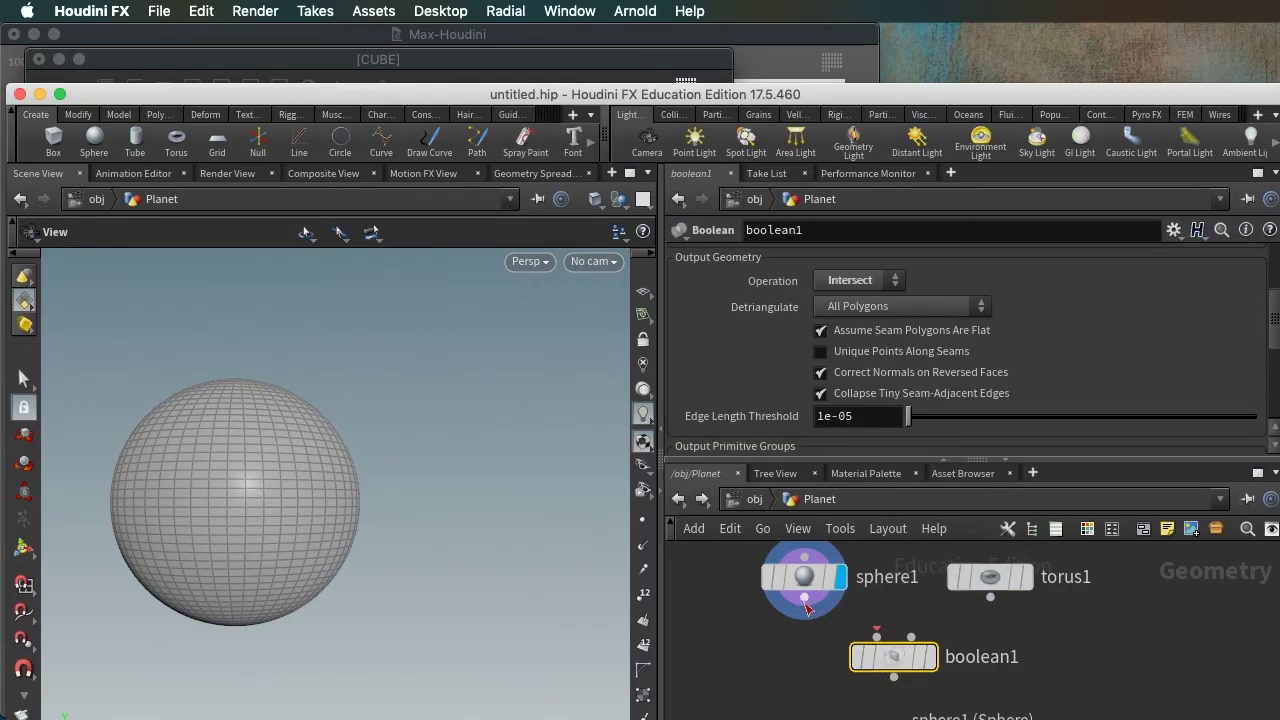
Connect sphere1 to the Boolean's first input and torus1 to its second, and display the Boolean's result.
{"action": "left_click_drag", "start_coordinate": [805, 602], "coordinate": [877, 637]}
{"action": "left_click_drag", "start_coordinate": [990, 598], "coordinate": [911, 637]}
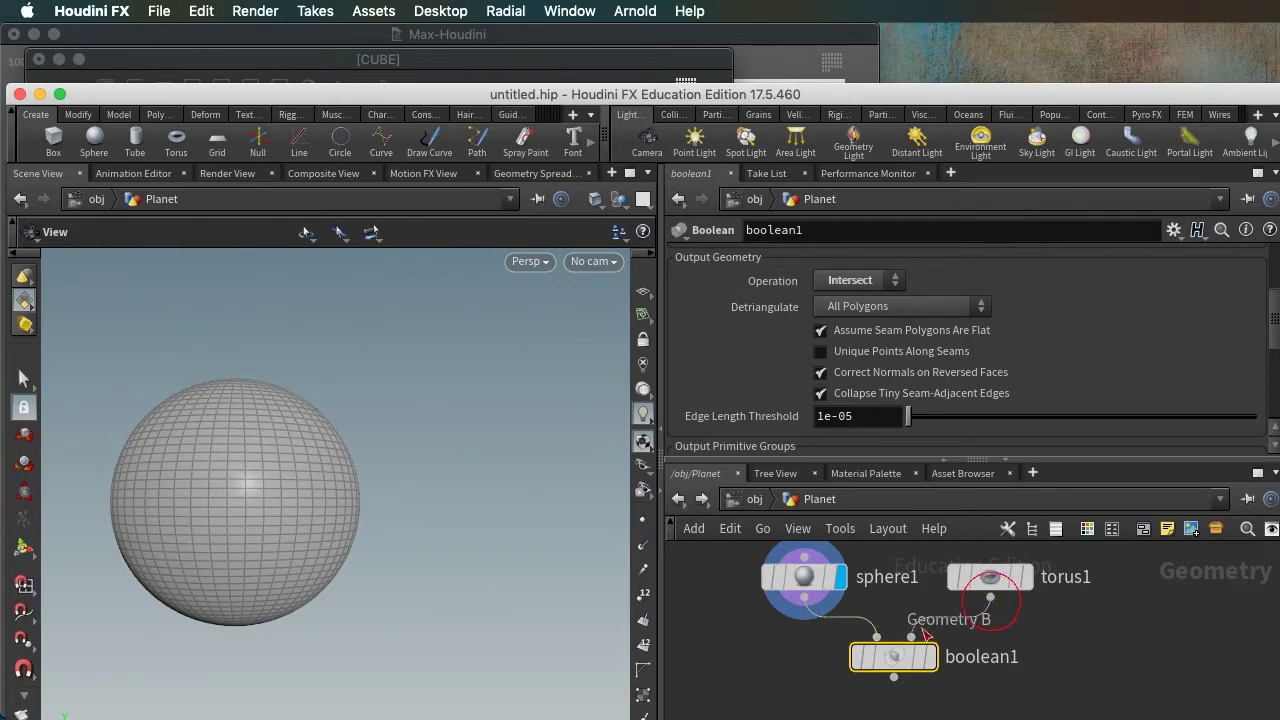
{"action": "mouse_move", "coordinate": [940, 673]}
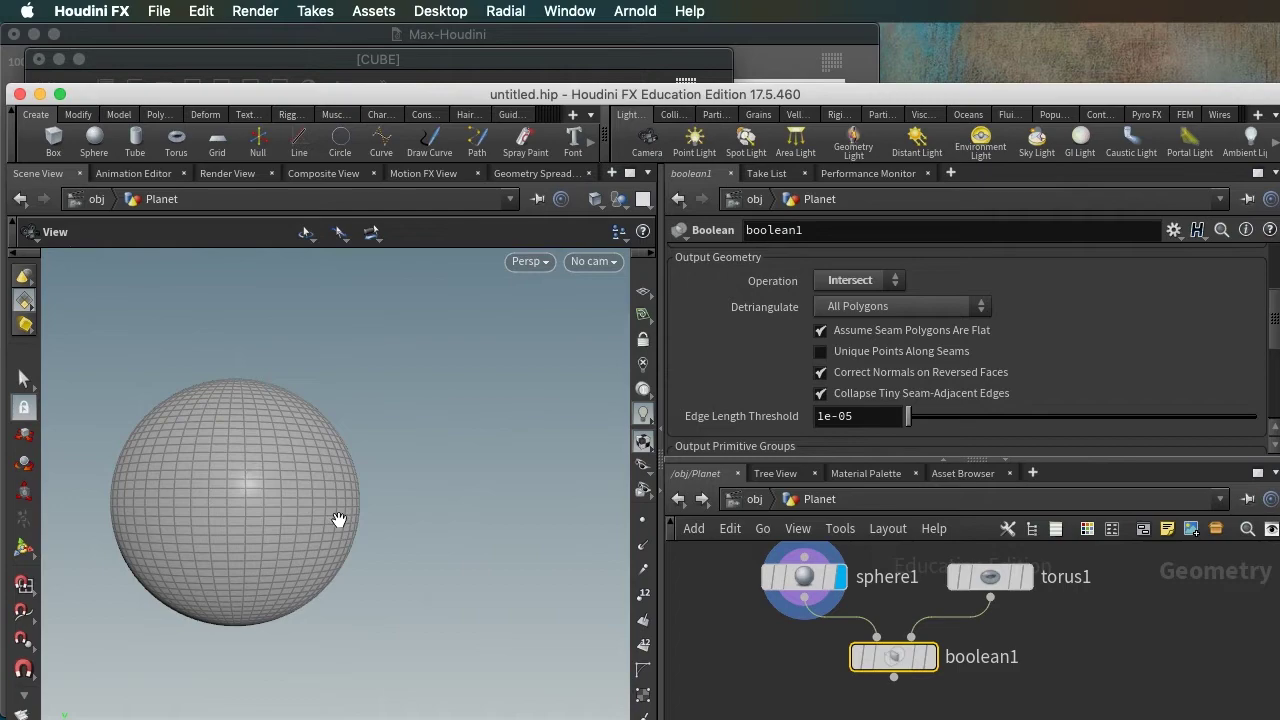
{"action": "left_click", "coordinate": [934, 662]}
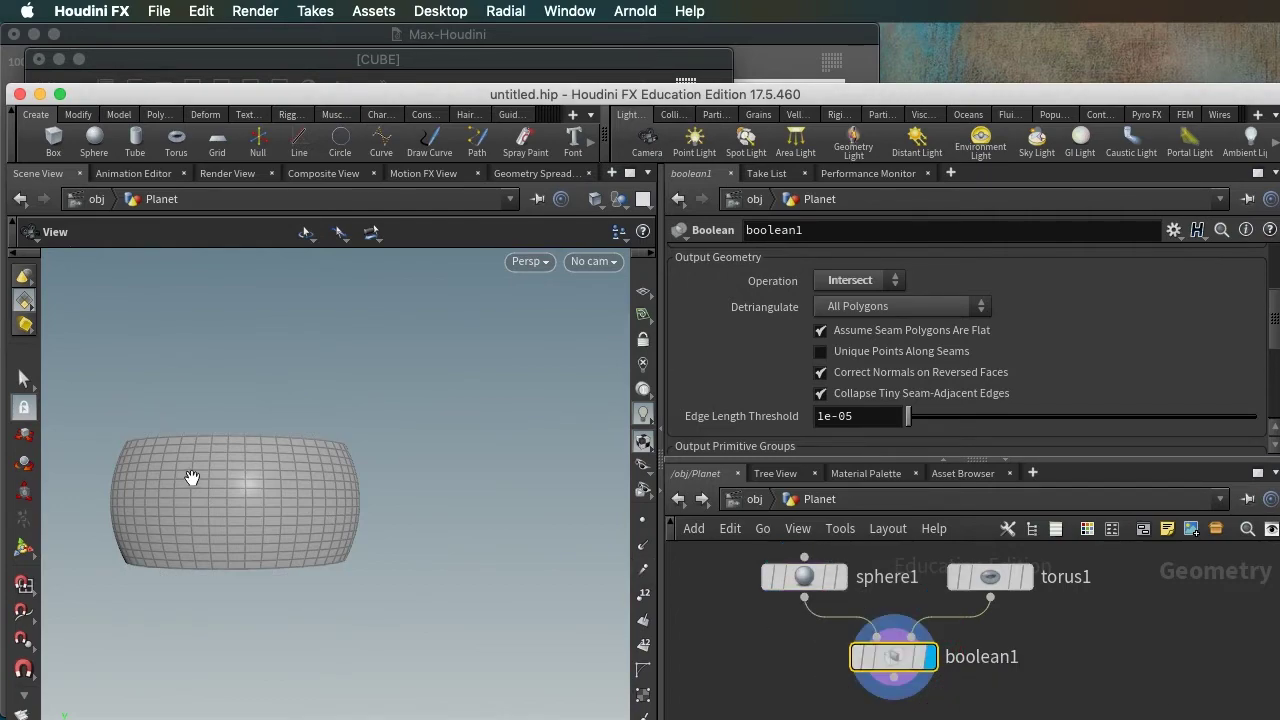
{"action": "left_click_drag", "start_coordinate": [200, 480], "coordinate": [164, 544]}
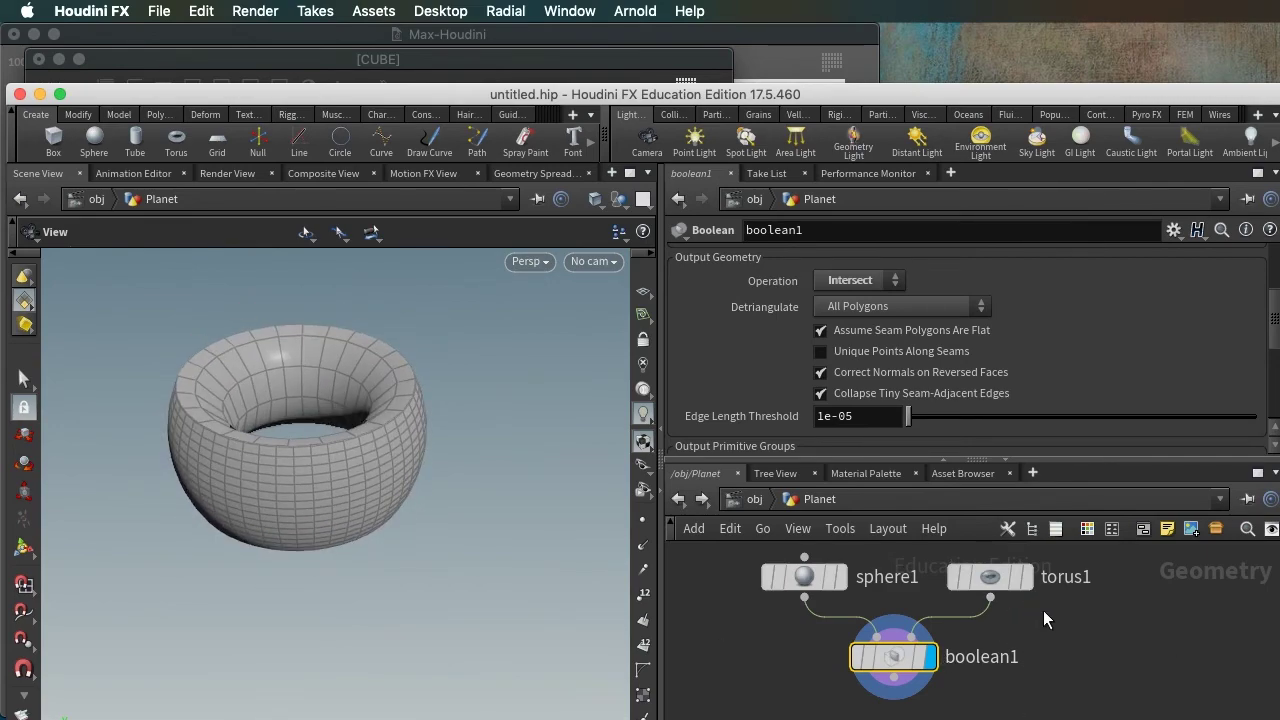
Display torus1 and sphere1 in turn to compare the source shapes, and return the display to boolean1.
{"action": "left_click", "coordinate": [1030, 580]}
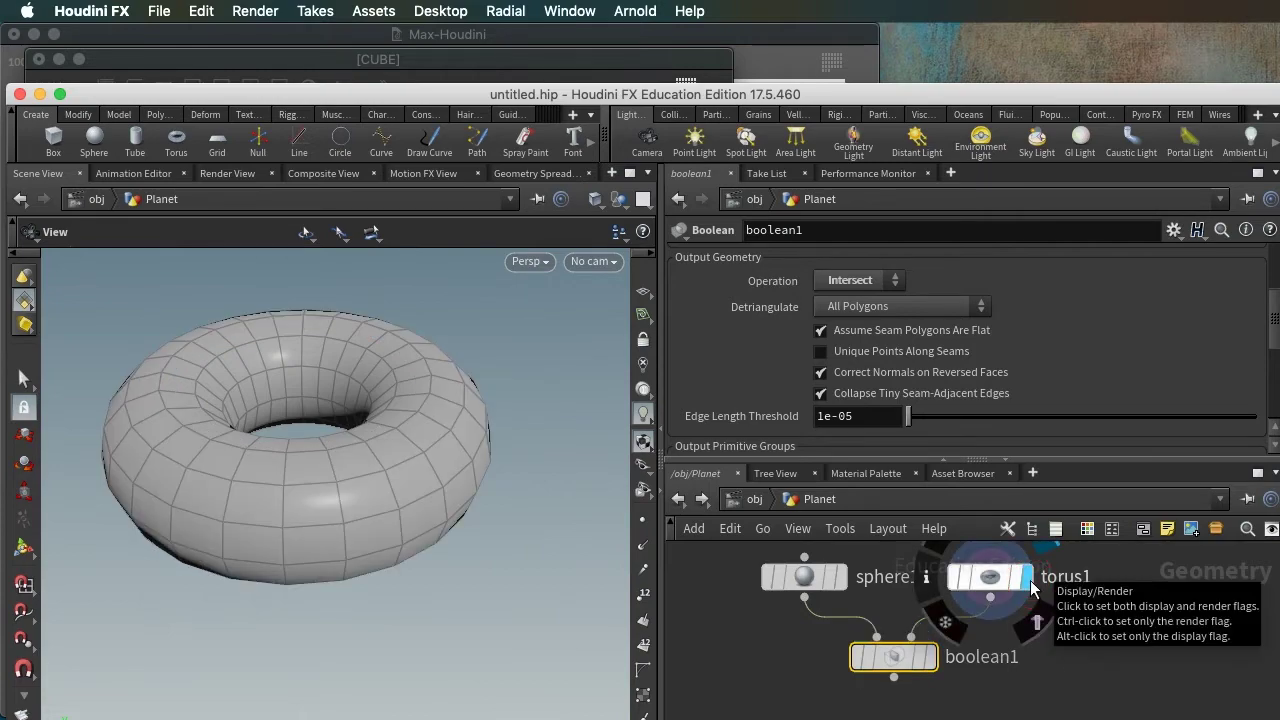
{"action": "left_click", "coordinate": [840, 577]}
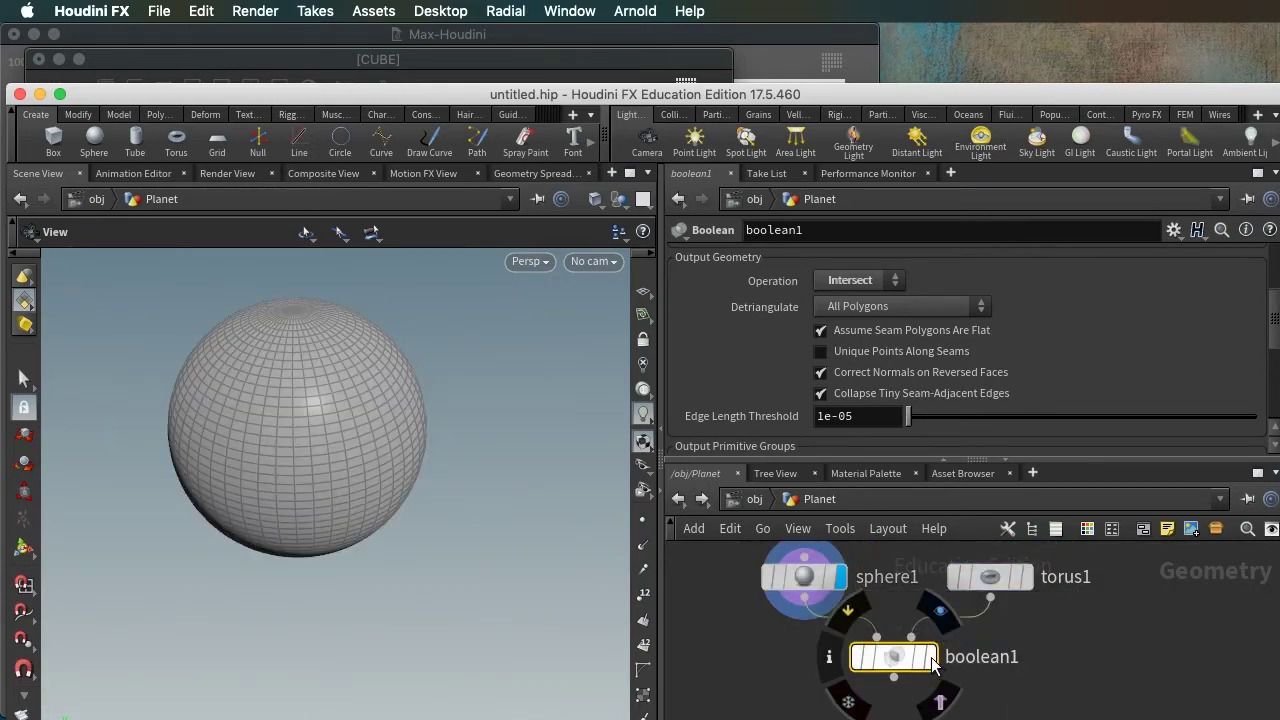
{"action": "left_click", "coordinate": [931, 660]}
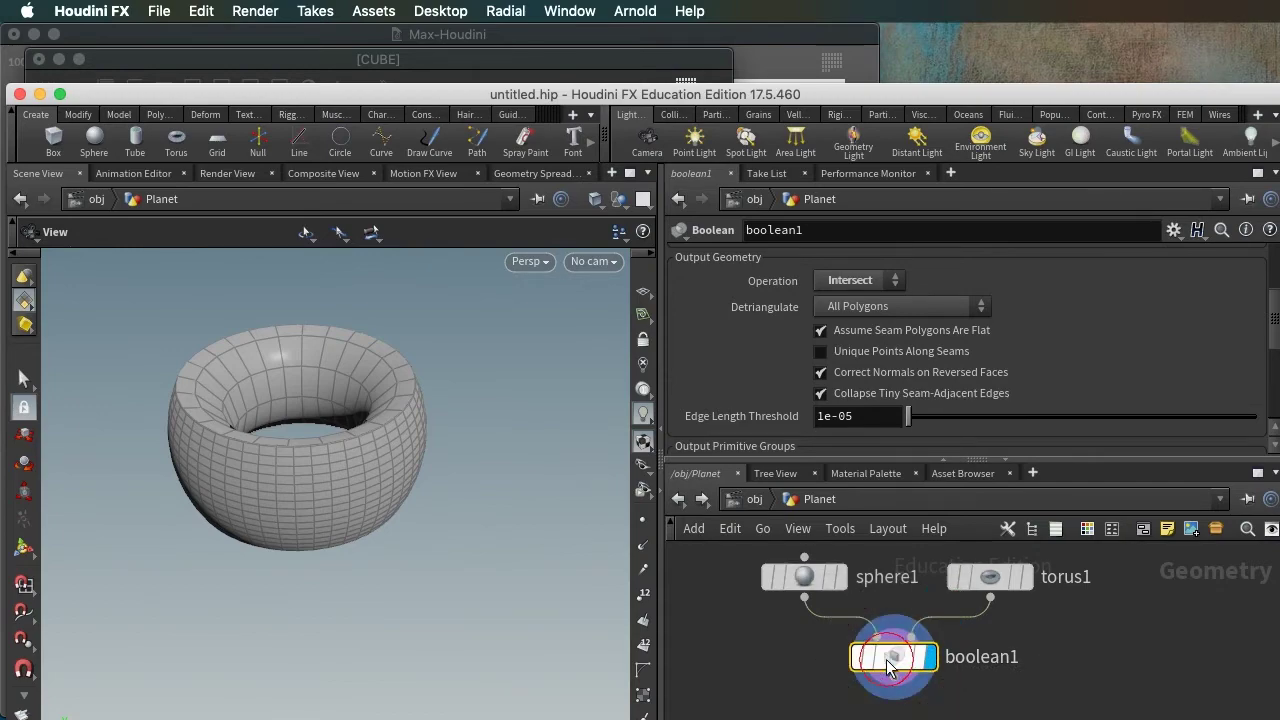
Try the Subtract operation on boolean1 and examine the resulting shape from the side.
{"action": "scroll", "coordinate": [978, 345], "scroll_direction": "down", "scroll_amount": 2}
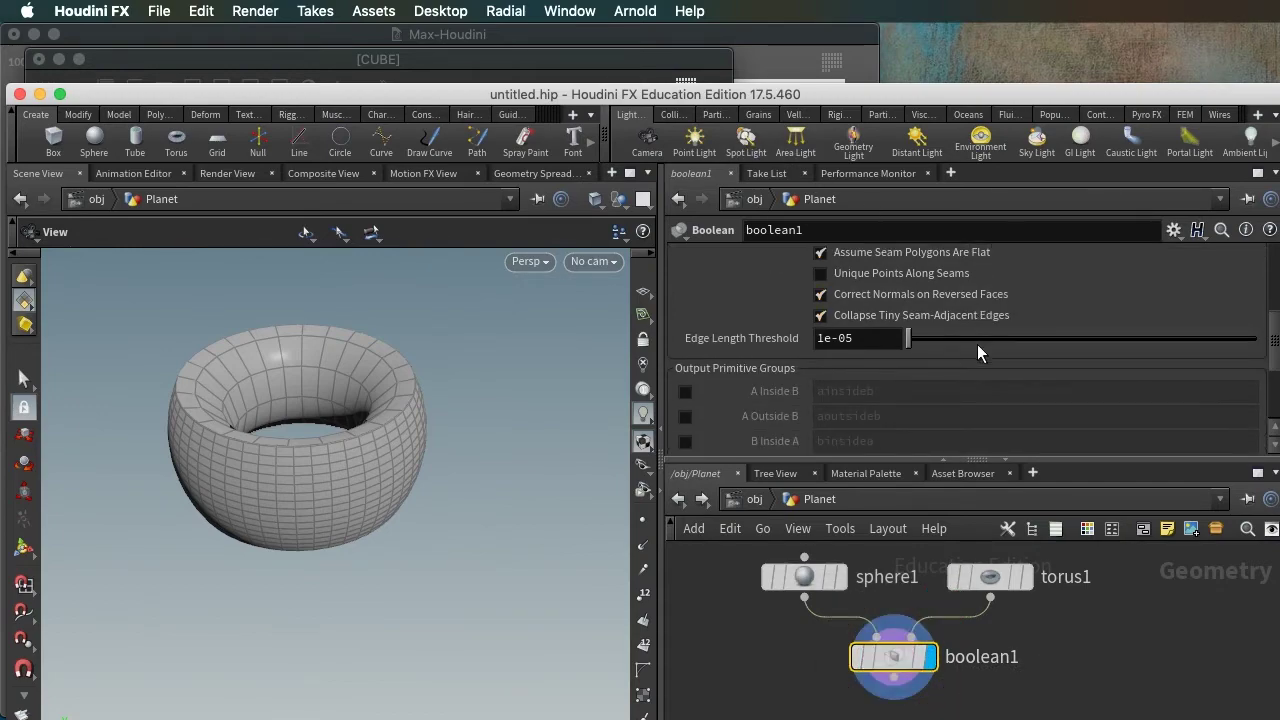
{"action": "scroll", "coordinate": [977, 344], "scroll_direction": "up", "scroll_amount": 2}
{"action": "scroll", "coordinate": [976, 346], "scroll_direction": "down", "scroll_amount": 1}
{"action": "scroll", "coordinate": [976, 346], "scroll_direction": "up", "scroll_amount": 1}
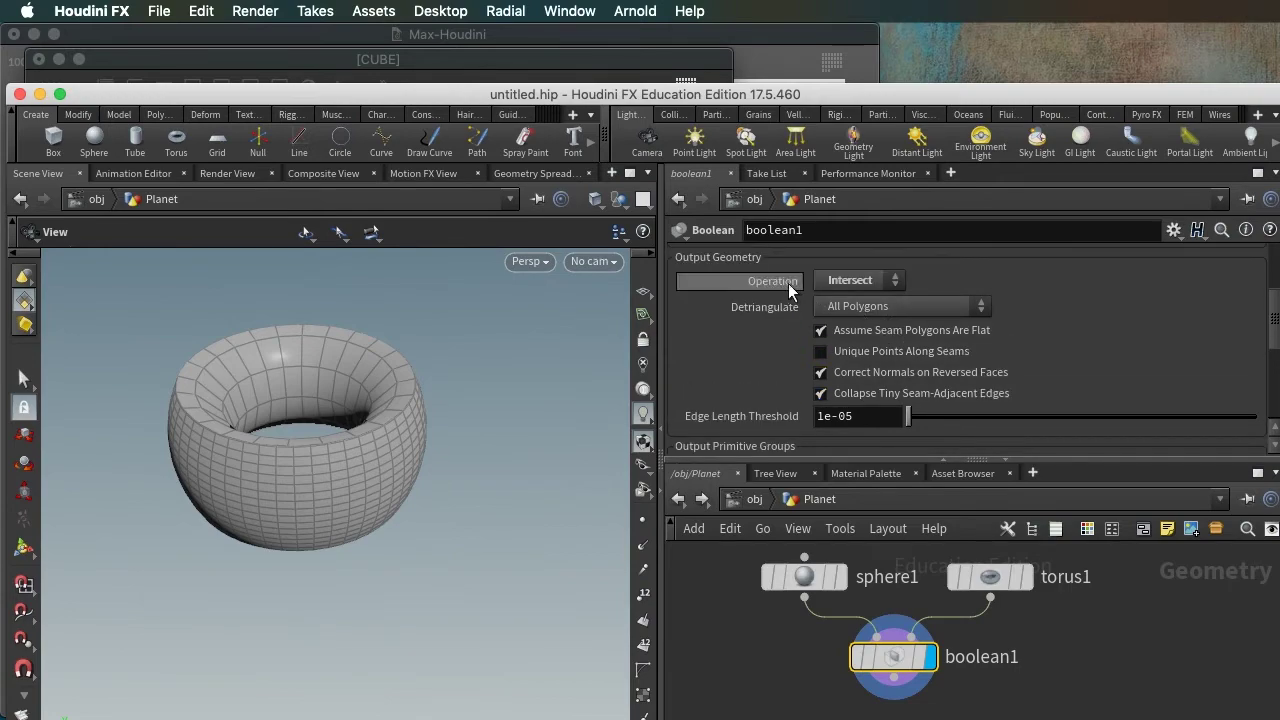
{"action": "left_click", "coordinate": [891, 281]}
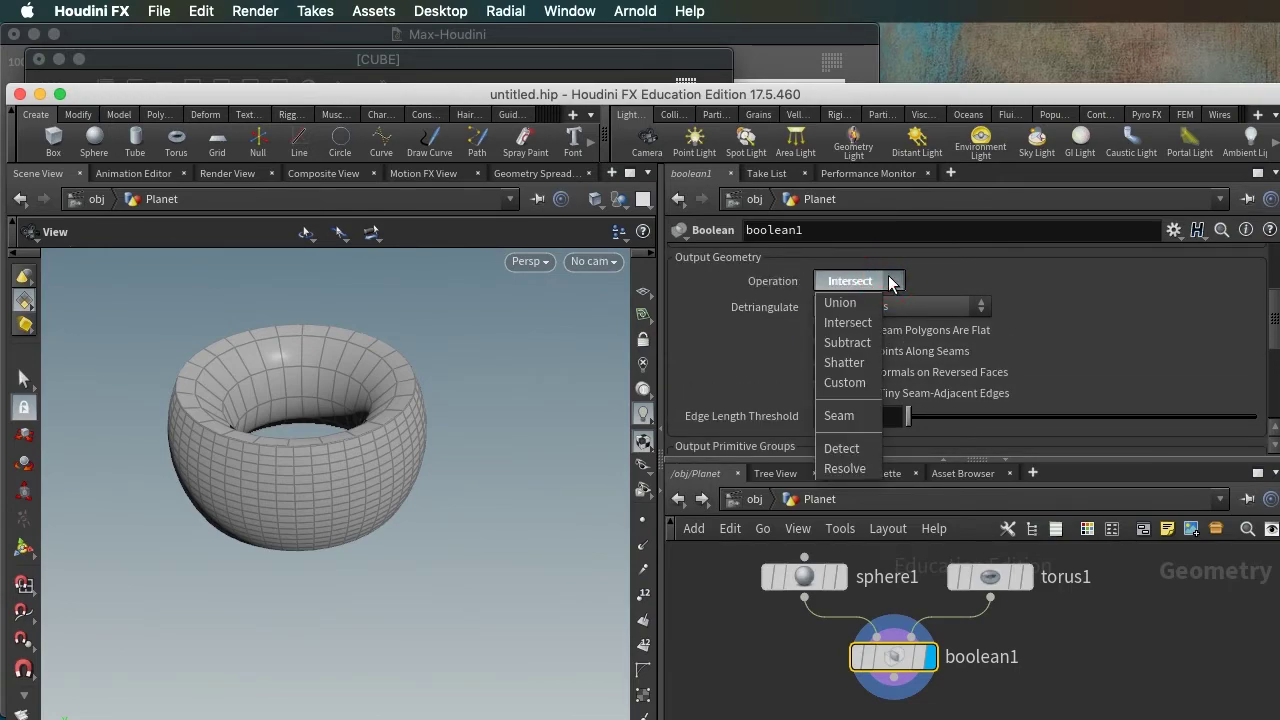
{"action": "left_click", "coordinate": [862, 343]}
{"action": "left_click_drag", "start_coordinate": [381, 541], "coordinate": [303, 444]}
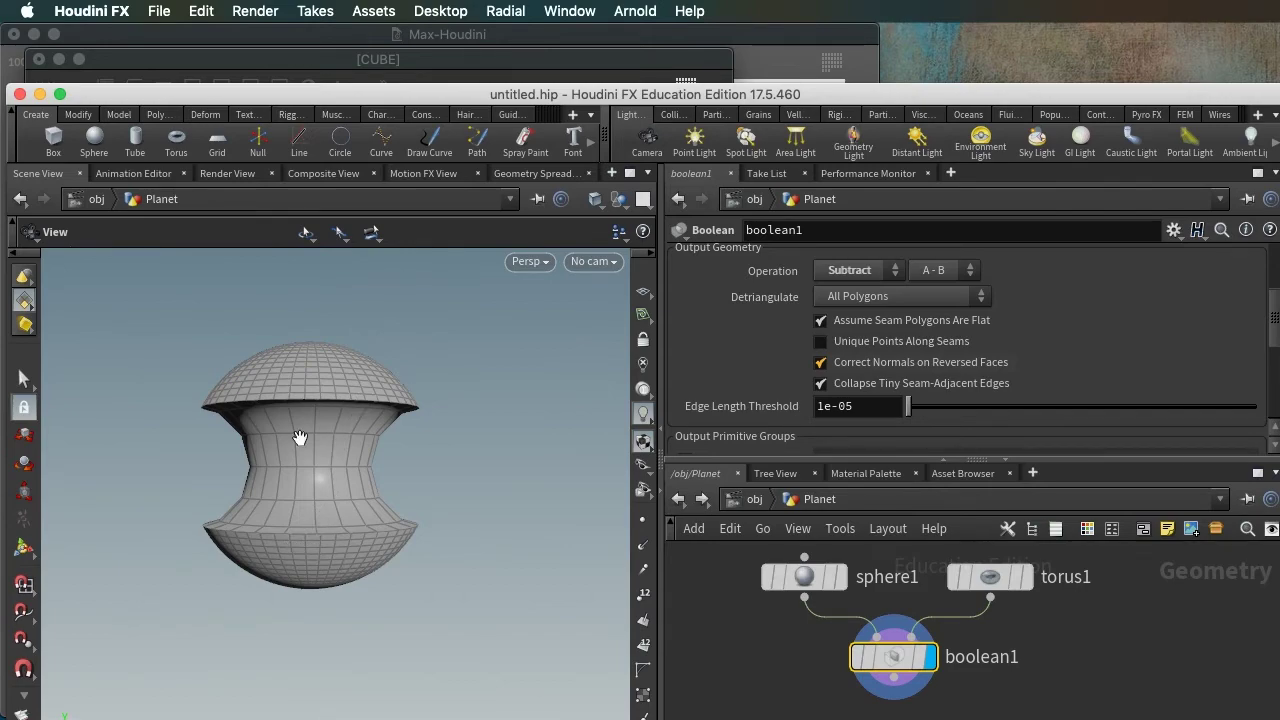
Try the Union and Intersect operations on boolean1, examining each resulting shape.
{"action": "left_click", "coordinate": [862, 272]}
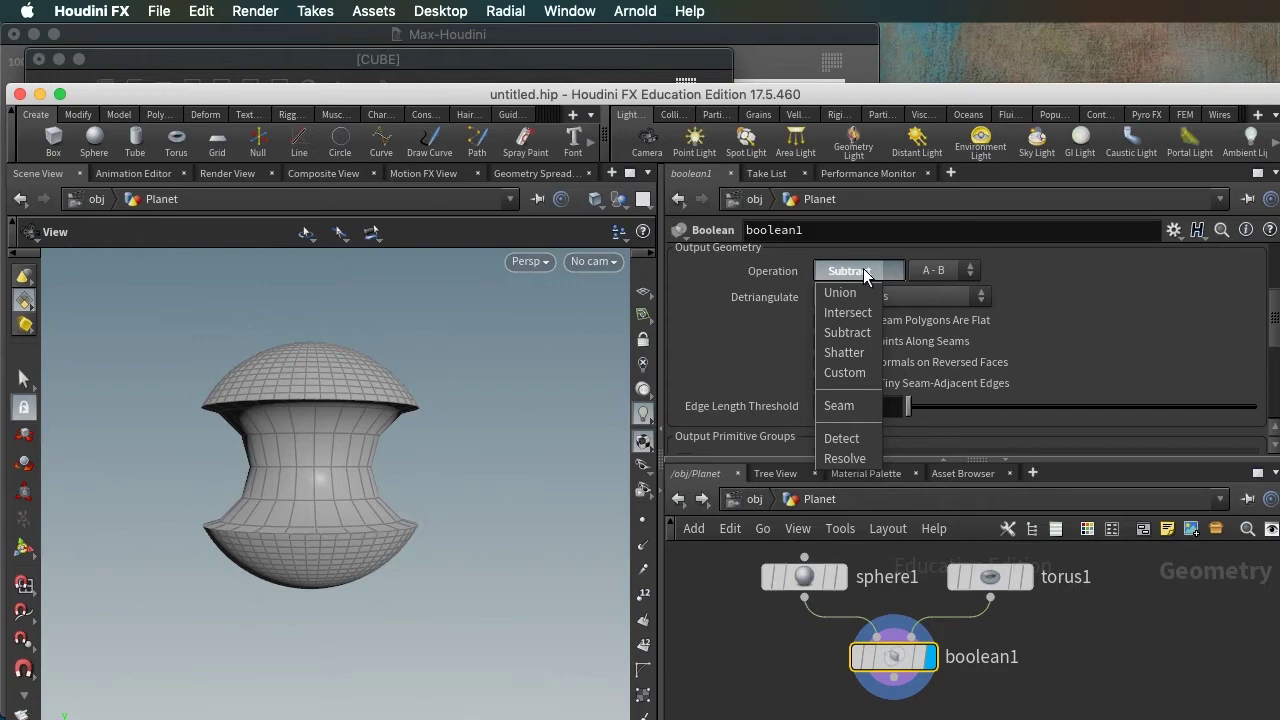
{"action": "left_click", "coordinate": [859, 290]}
{"action": "left_click_drag", "start_coordinate": [120, 528], "coordinate": [323, 480]}
{"action": "left_click", "coordinate": [876, 283]}
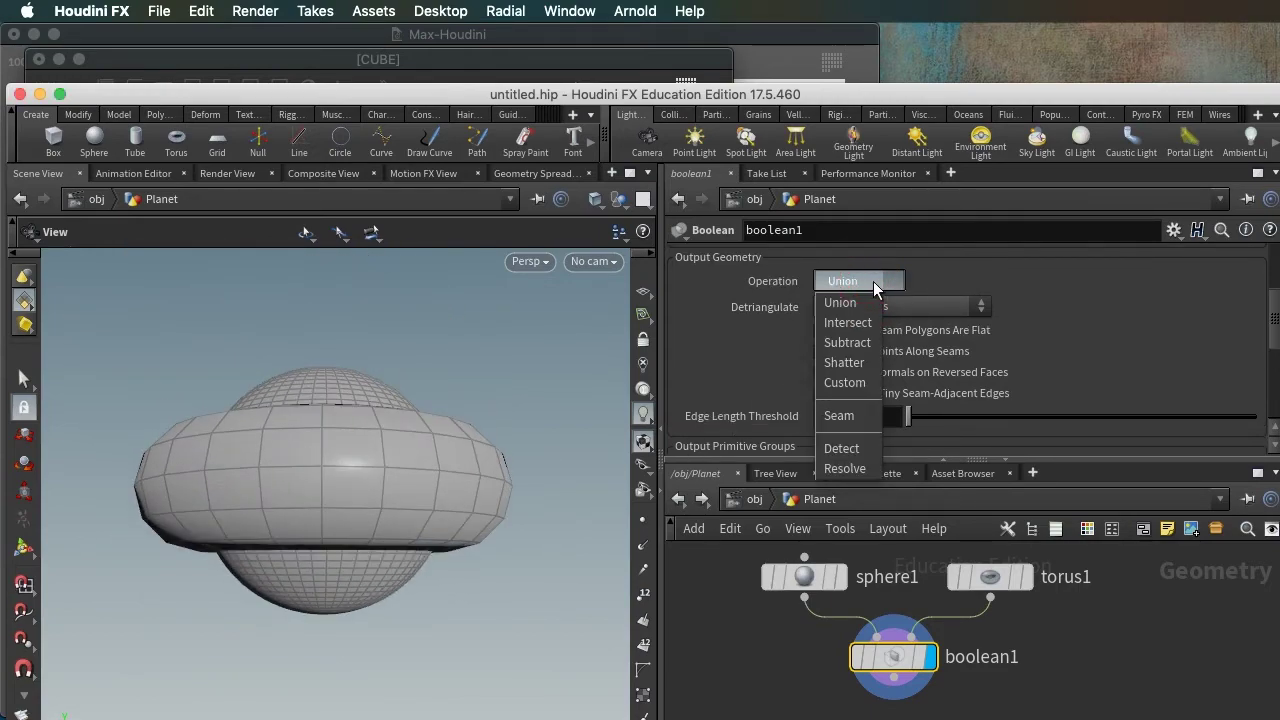
{"action": "left_click", "coordinate": [858, 323]}
{"action": "left_click_drag", "start_coordinate": [249, 530], "coordinate": [570, 421]}
Set the boolean1 operation to Subtract, cutting the torus out of the sphere.
{"action": "left_click", "coordinate": [884, 284]}
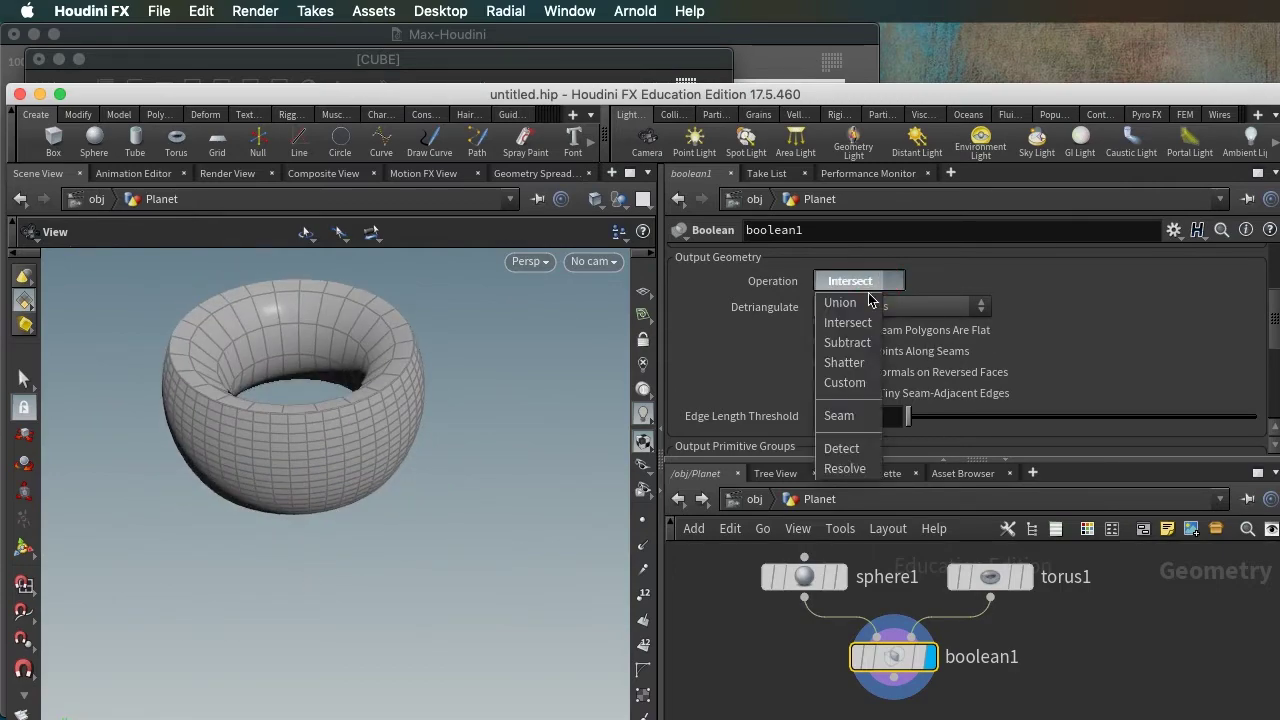
{"action": "left_click", "coordinate": [845, 342]}
{"action": "left_click_drag", "start_coordinate": [281, 405], "coordinate": [285, 575]}
Go up to the obj network, rename the Planet object as Applecore, and deselect it.
{"action": "key", "text": "u"}
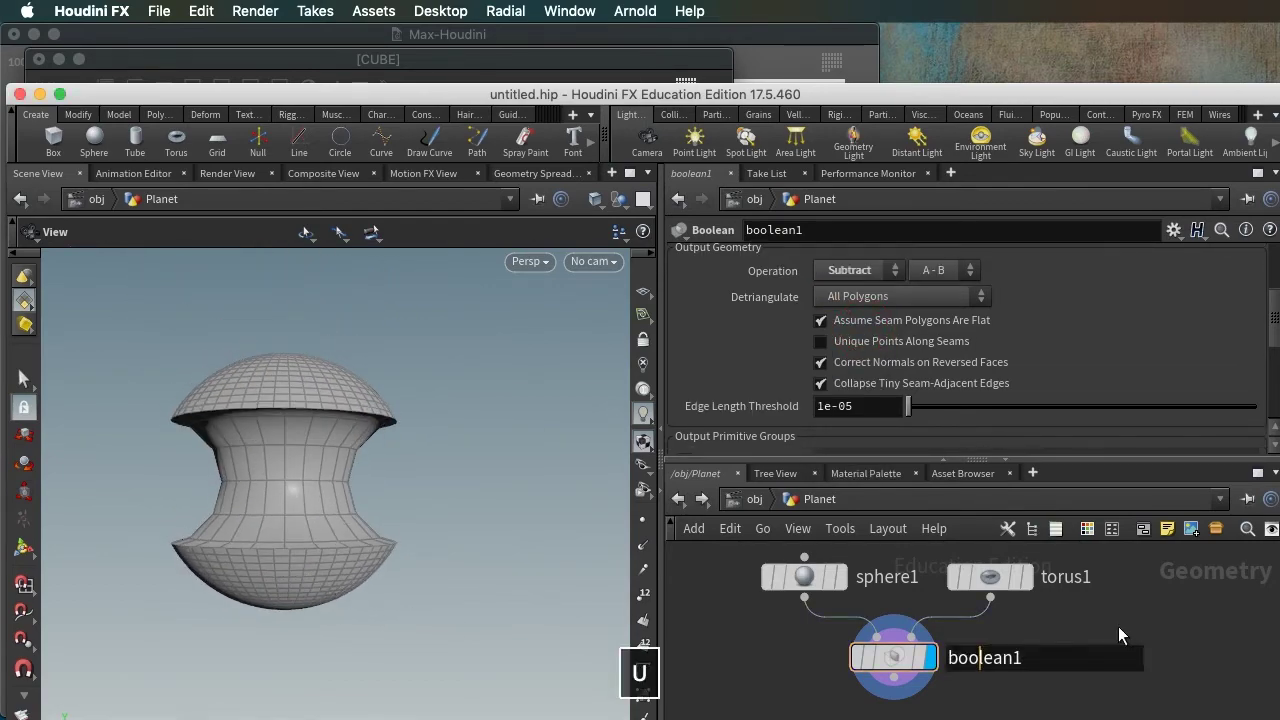
{"action": "left_click", "coordinate": [902, 596]}
{"action": "double_click", "coordinate": [900, 596]}
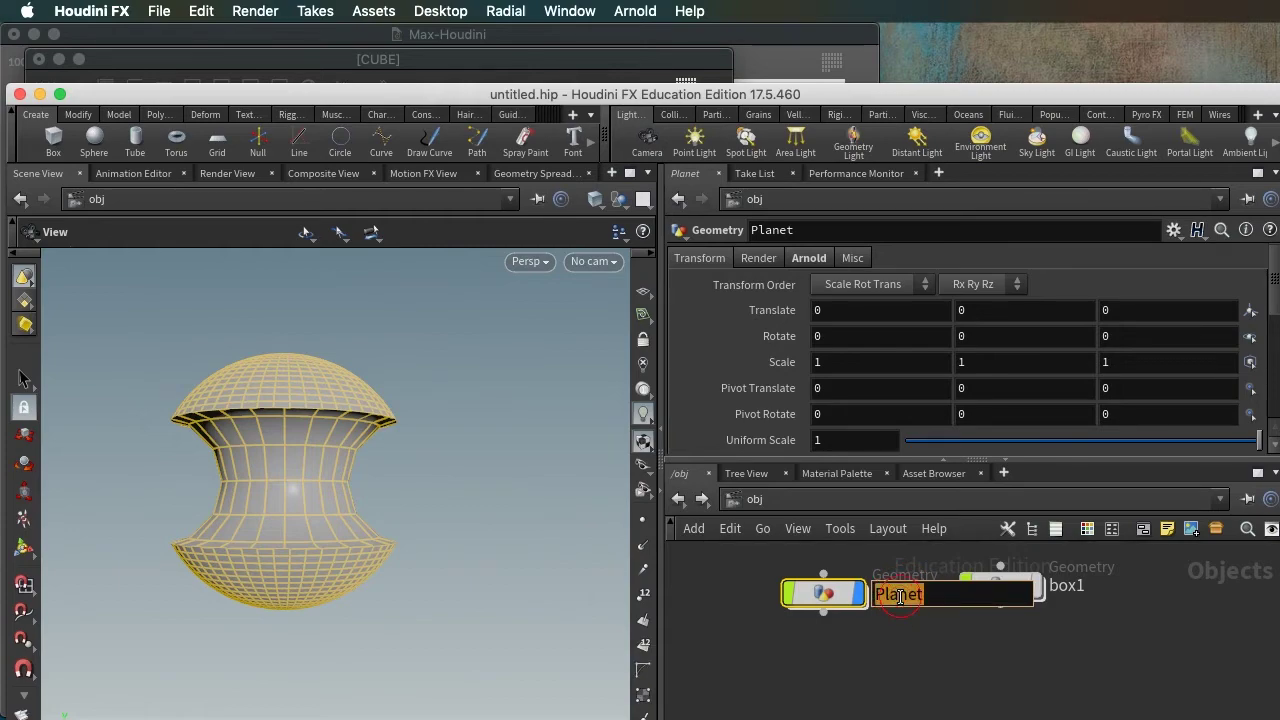
{"action": "type", "text": "Applec"}
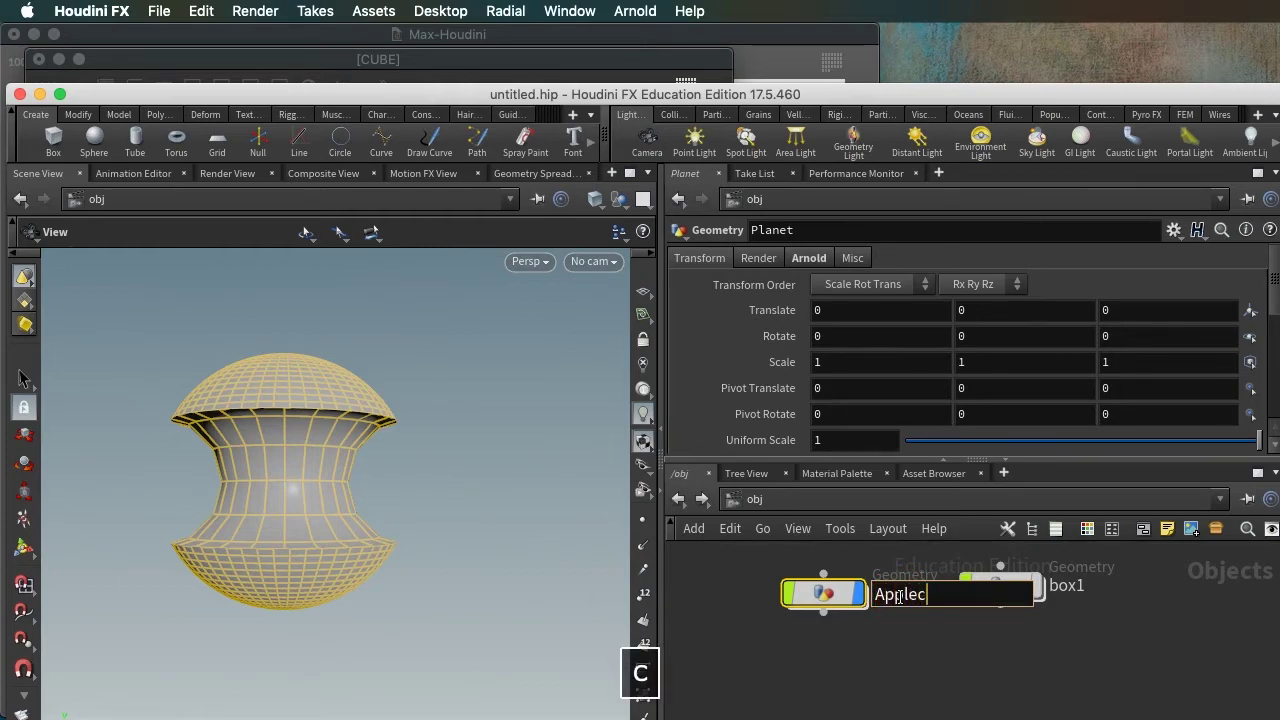
{"action": "type", "text": "ore"}
{"action": "left_click", "coordinate": [905, 640]}
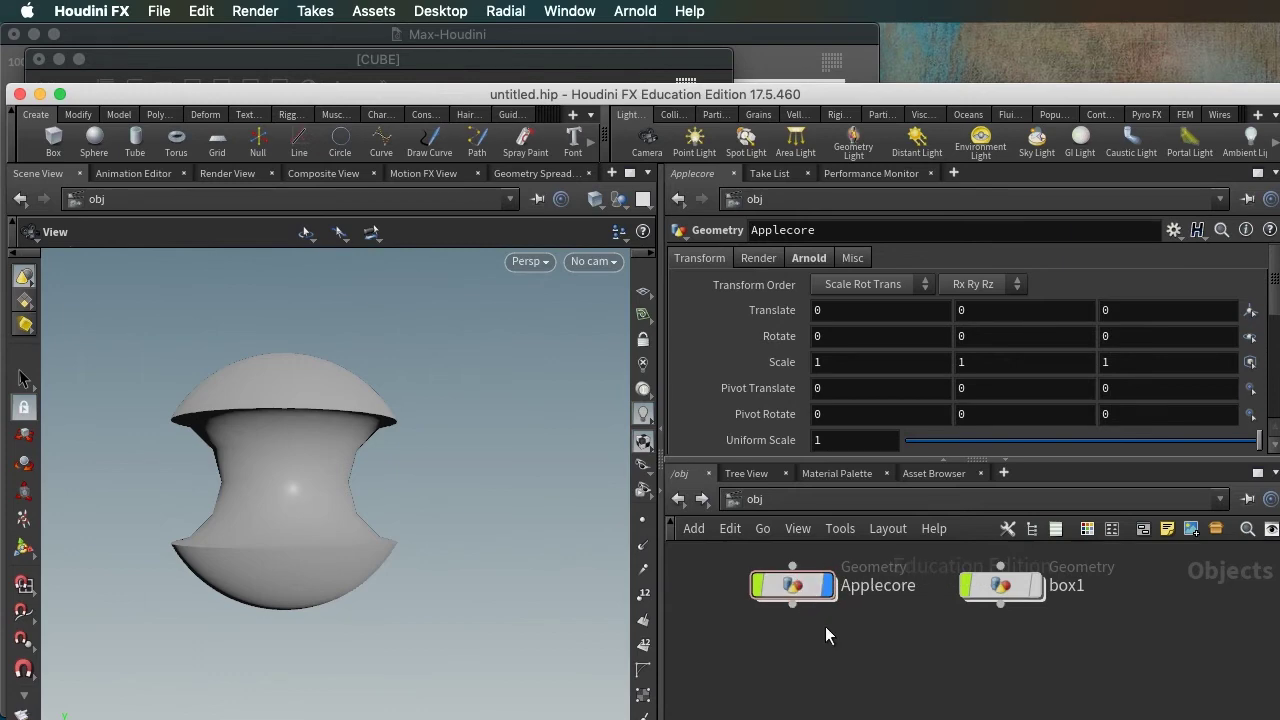
Enter the Applecore network, expand the network view over the parameters, and select all three nodes.
{"action": "double_click", "coordinate": [790, 588]}
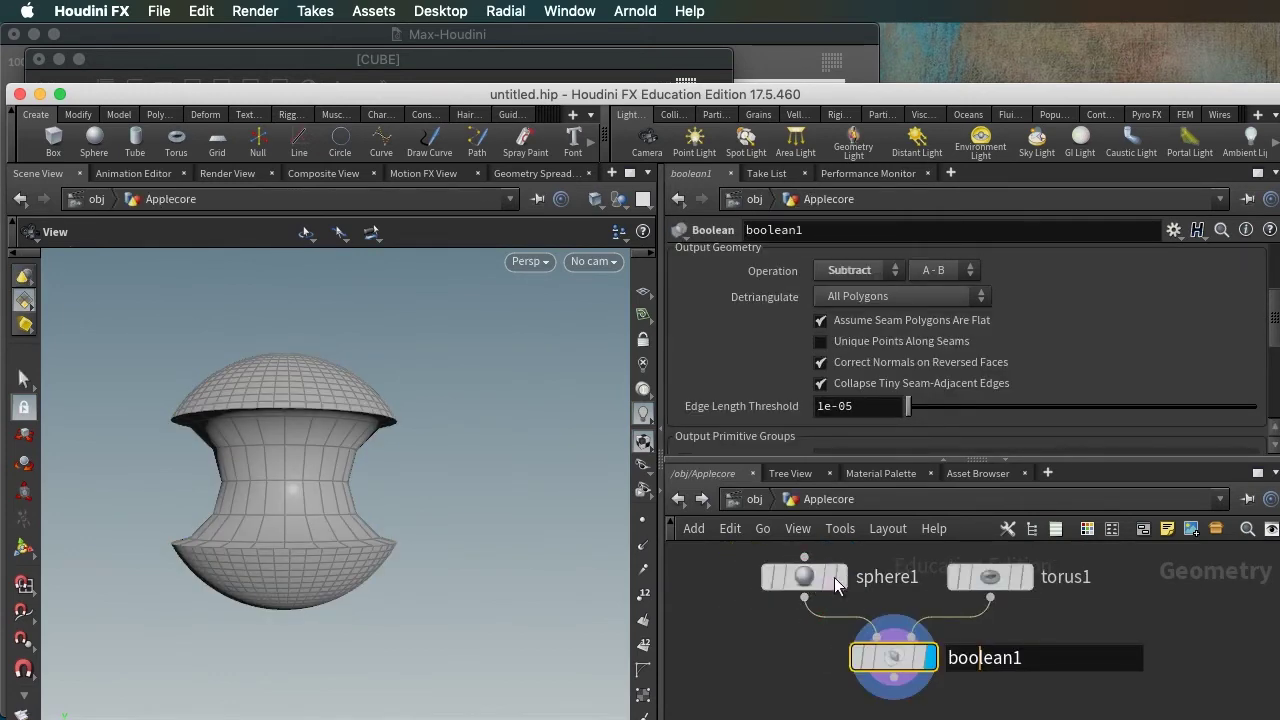
{"action": "mouse_move", "coordinate": [987, 585]}
{"action": "mouse_move", "coordinate": [890, 668]}
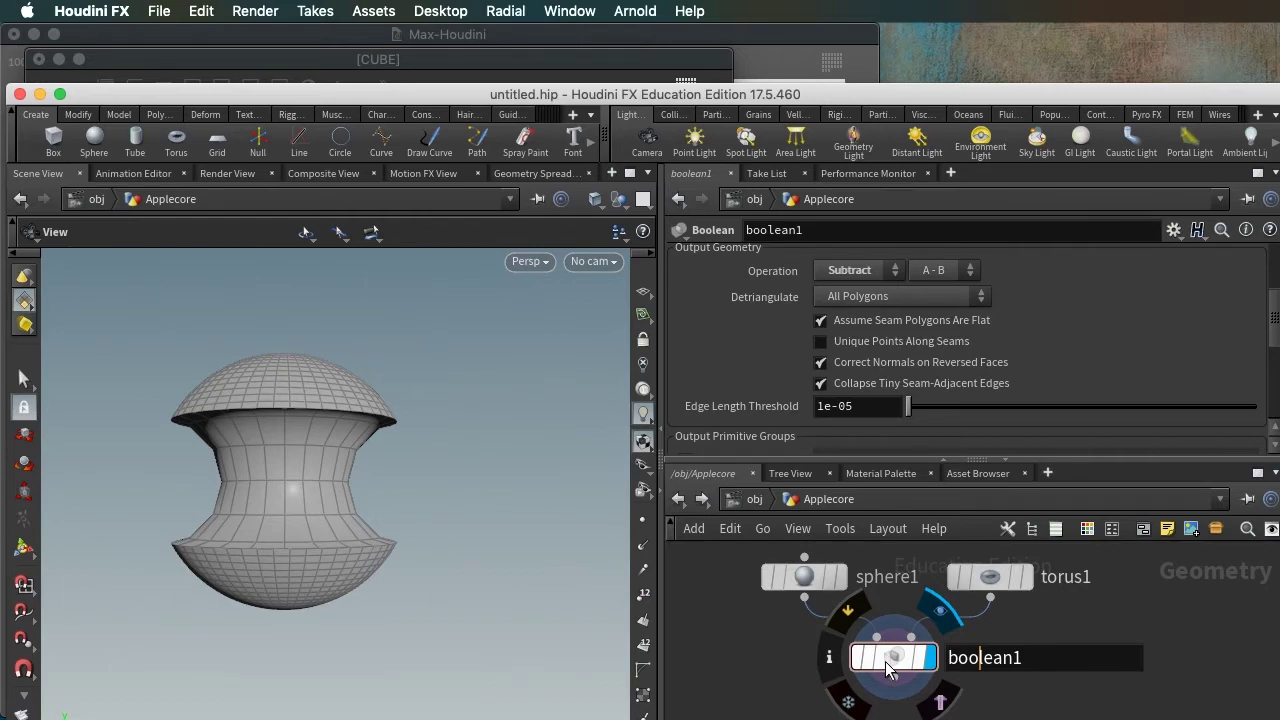
{"action": "left_click", "coordinate": [942, 455]}
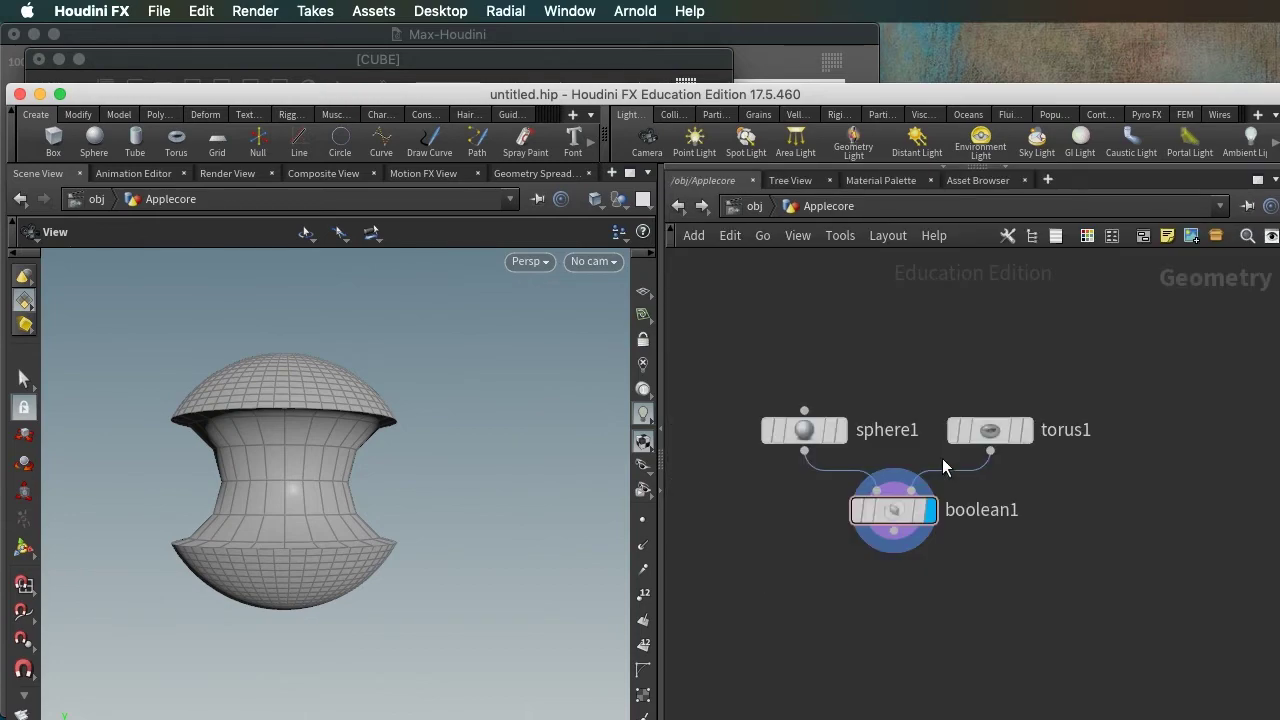
{"action": "left_click_drag", "start_coordinate": [1020, 550], "coordinate": [790, 294]}
Start saving the geometry of boolean1 and set the output file to ./applecore.obj.
{"action": "right_click", "coordinate": [874, 367]}
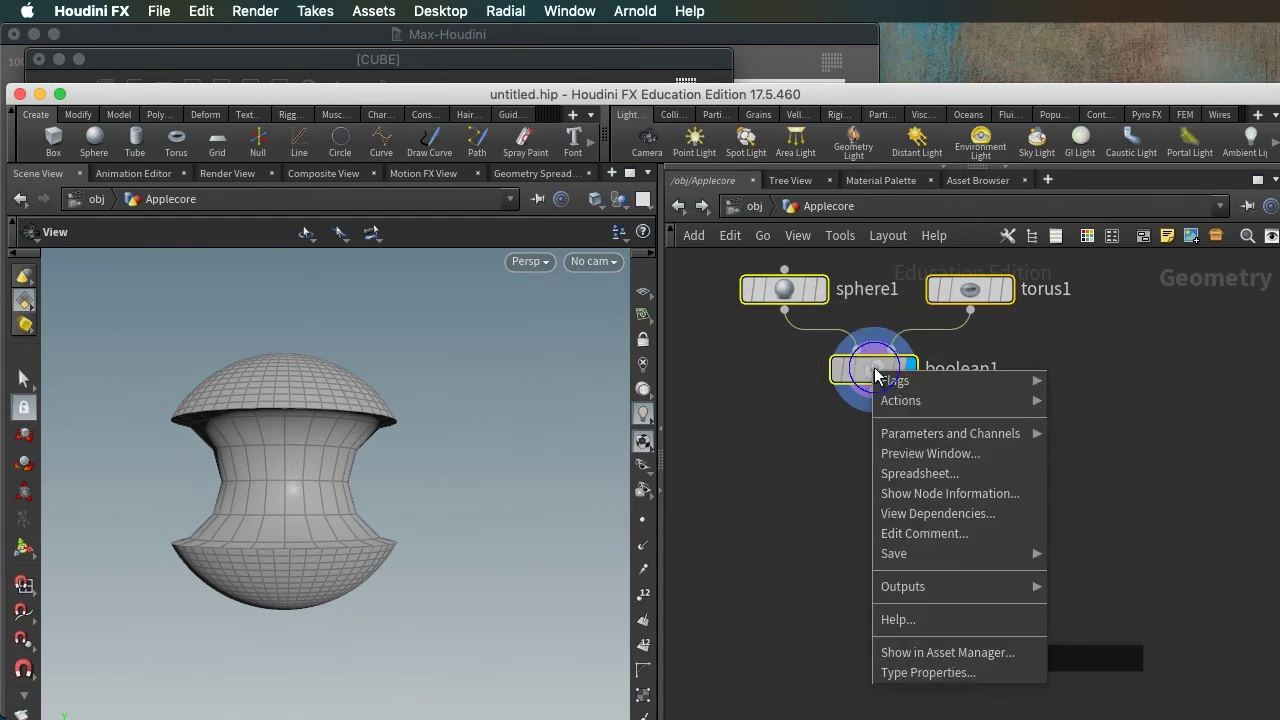
{"action": "mouse_move", "coordinate": [925, 556]}
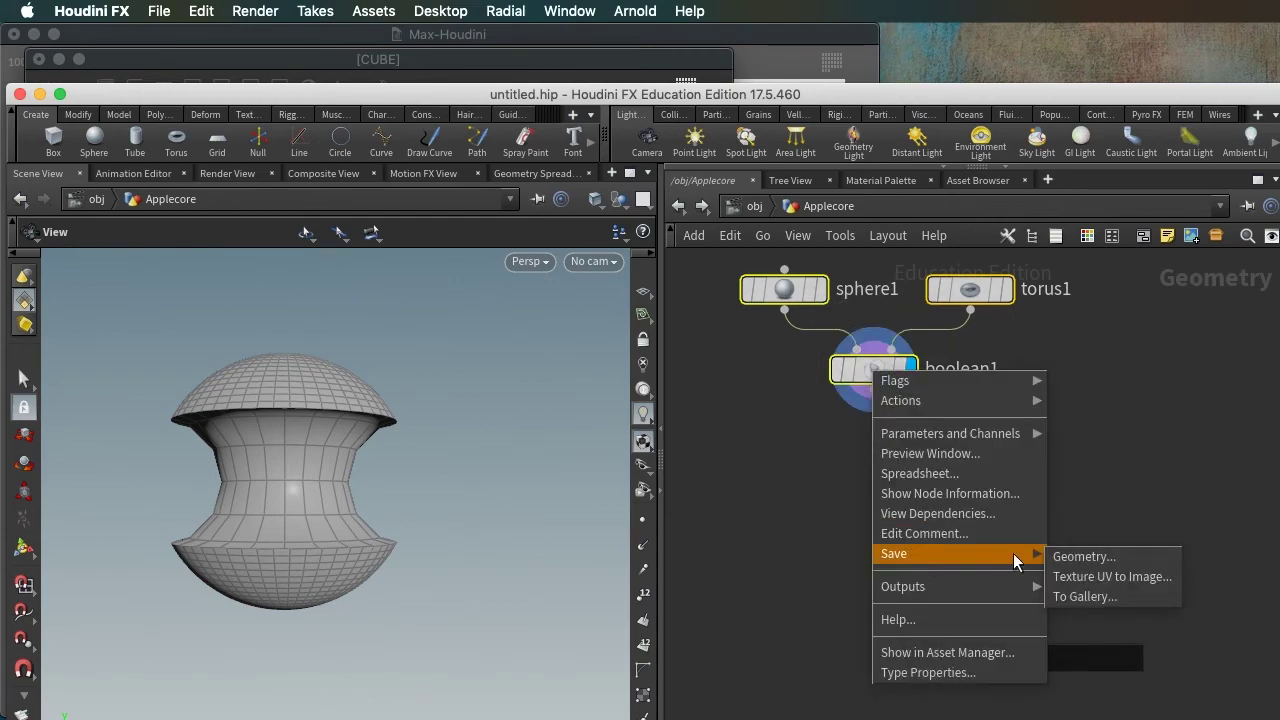
{"action": "left_click", "coordinate": [1082, 556]}
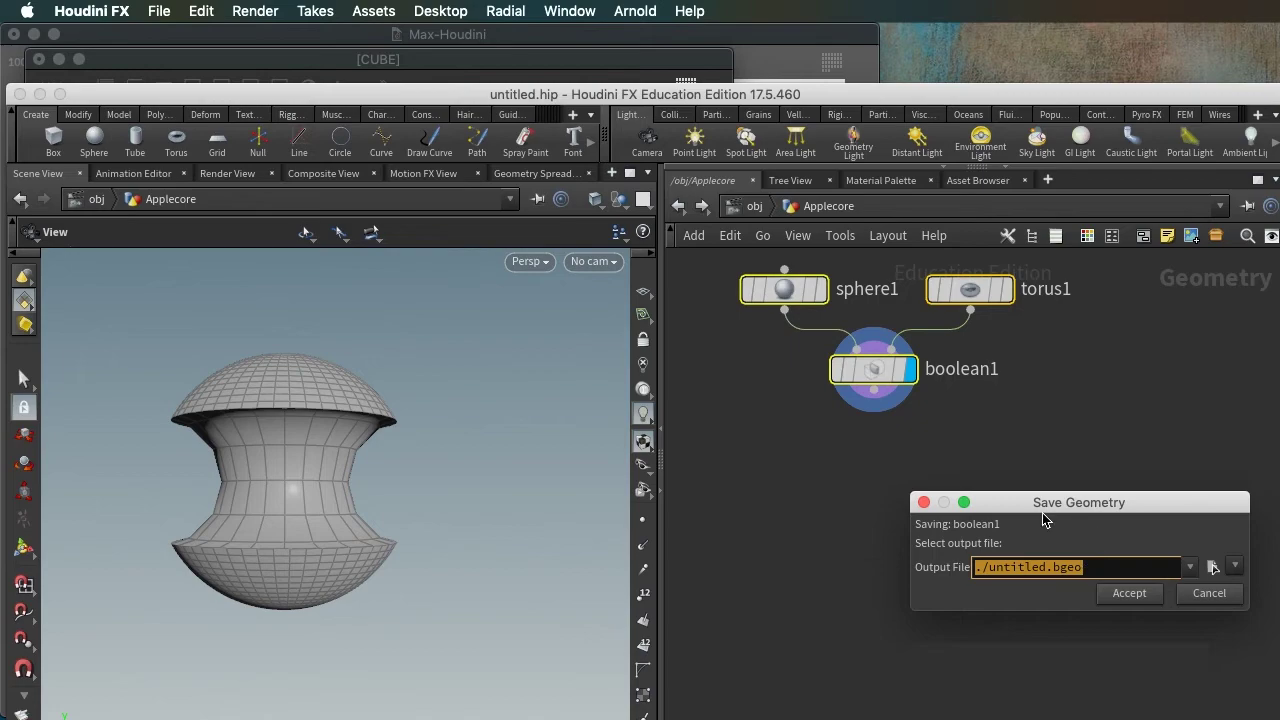
{"action": "left_click_drag", "start_coordinate": [1012, 497], "coordinate": [788, 417]}
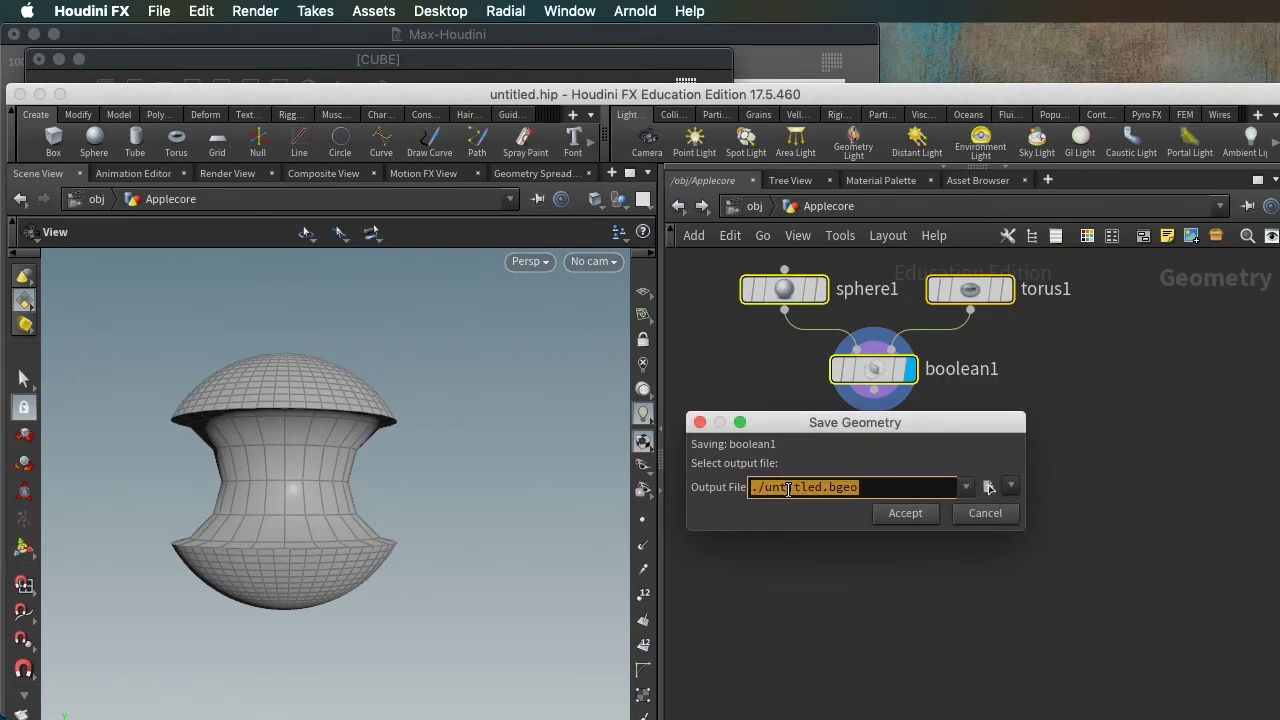
{"action": "left_click_drag", "start_coordinate": [788, 489], "coordinate": [752, 489]}
{"action": "left_click_drag", "start_coordinate": [860, 488], "coordinate": [765, 489]}
{"action": "type", "text": "applecore"}
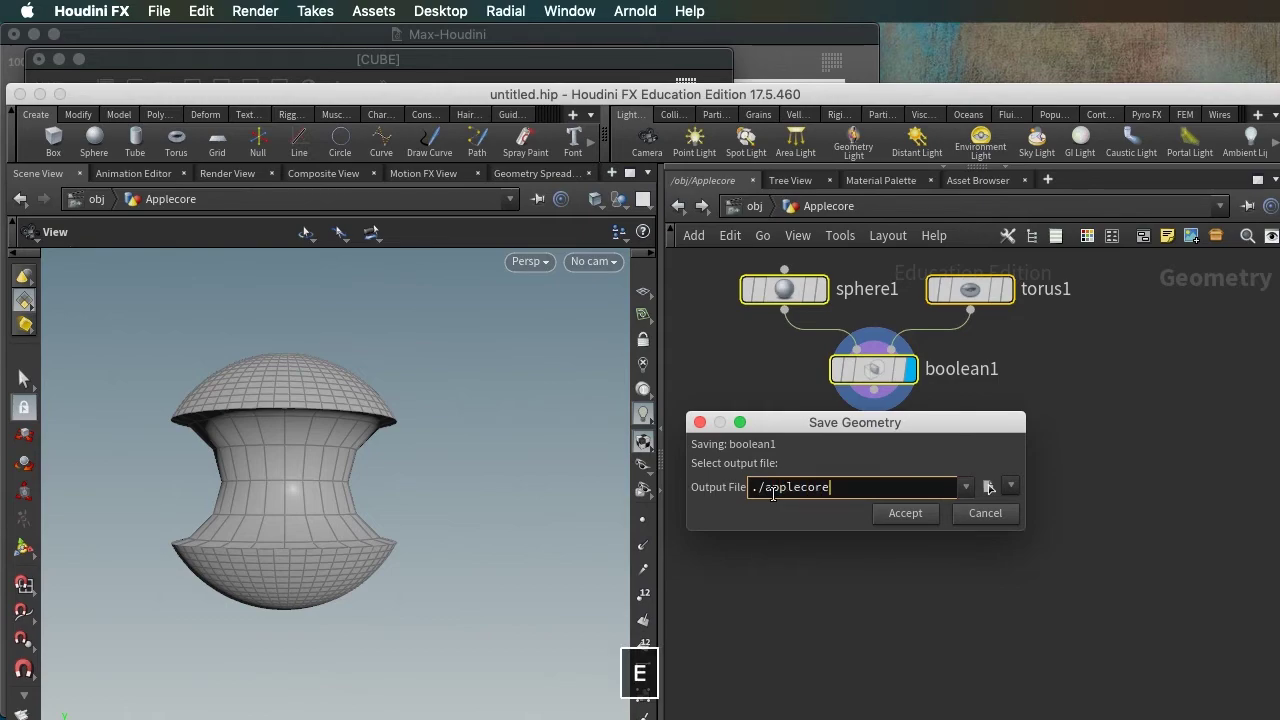
{"action": "type", "text": "."}
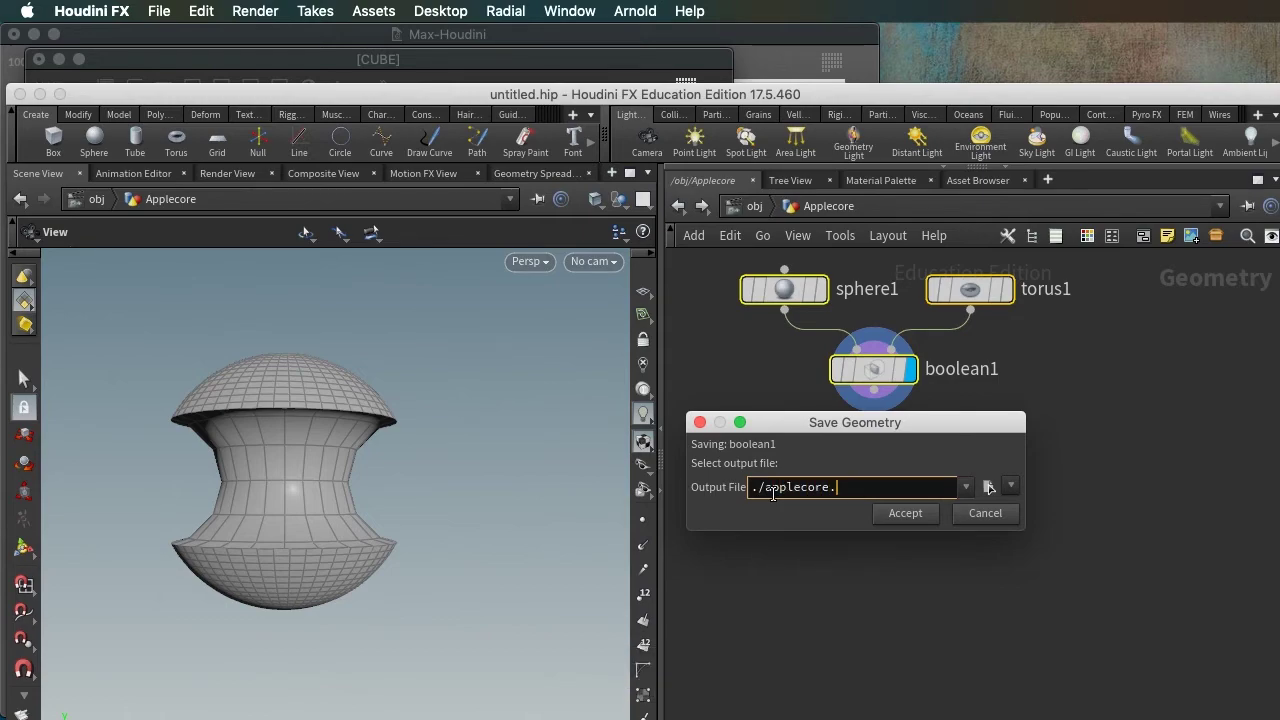
{"action": "type", "text": "obj"}
{"action": "left_click_drag", "start_coordinate": [865, 429], "coordinate": [868, 431]}
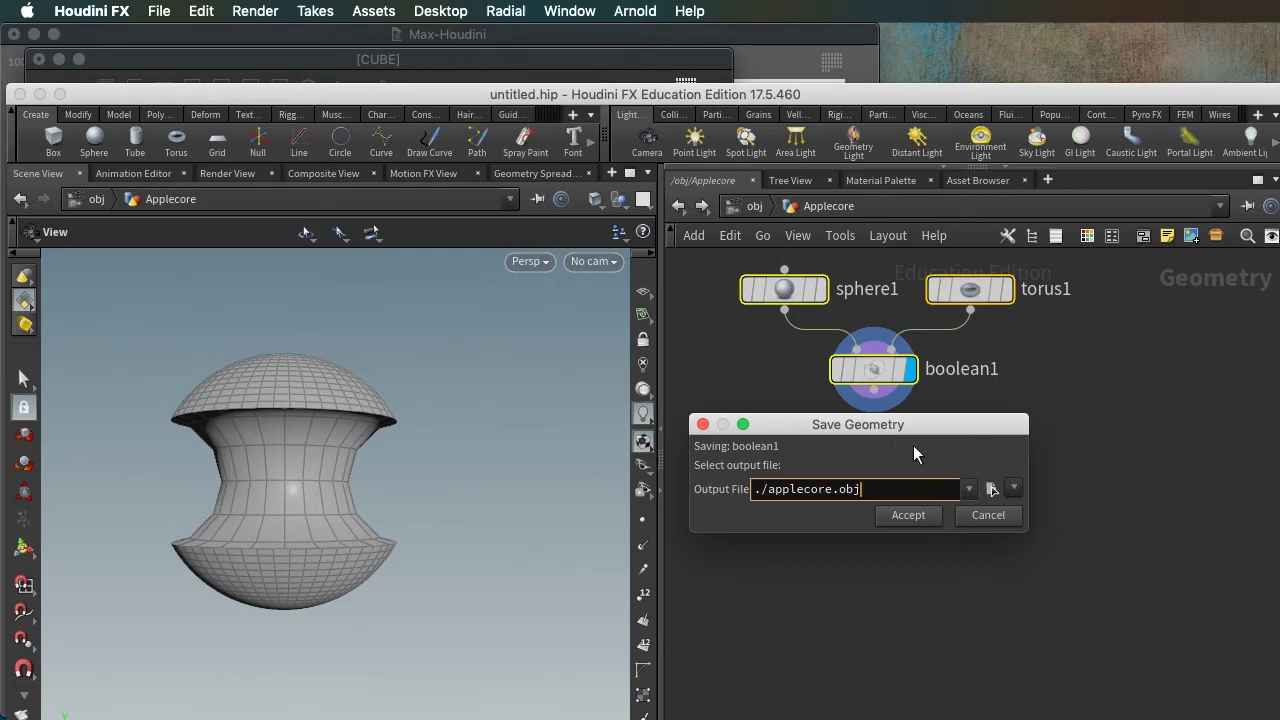
Browse to the Brooklyn College 2021 fall folder as the location for applecore.obj and save the boolean1 geometry there.
{"action": "left_click", "coordinate": [995, 487]}
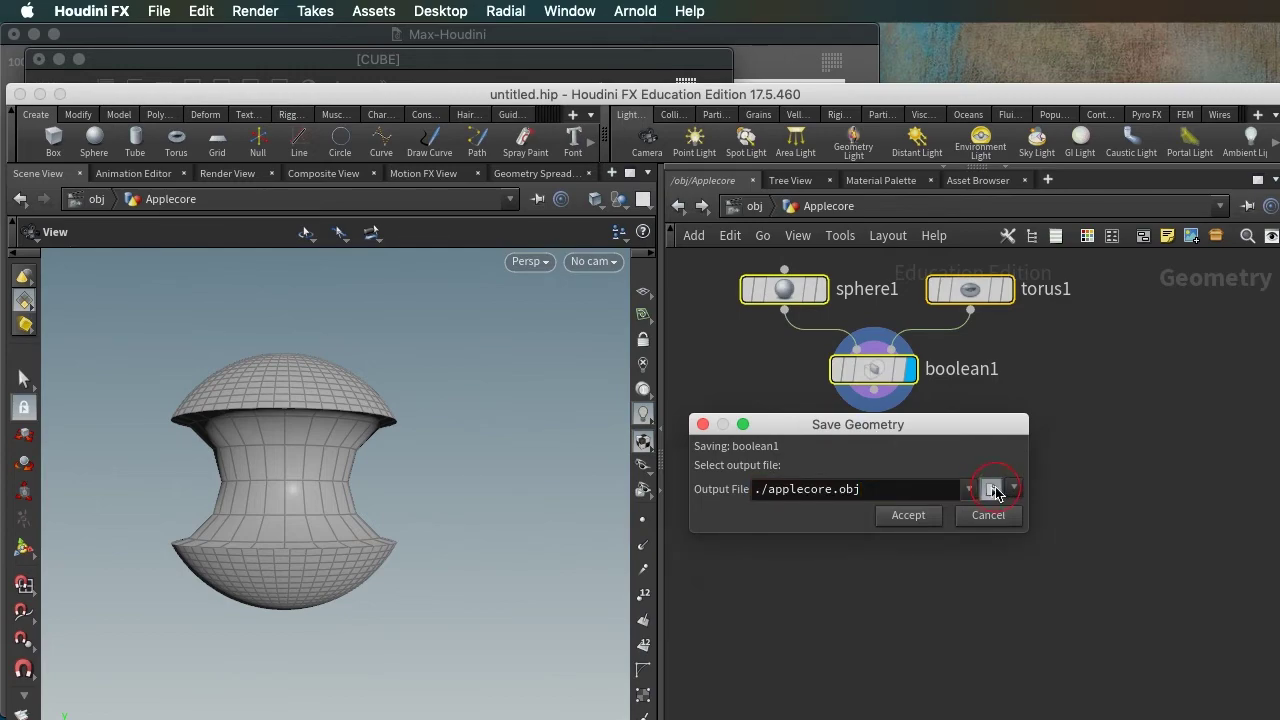
{"action": "left_click_drag", "start_coordinate": [985, 252], "coordinate": [732, 193]}
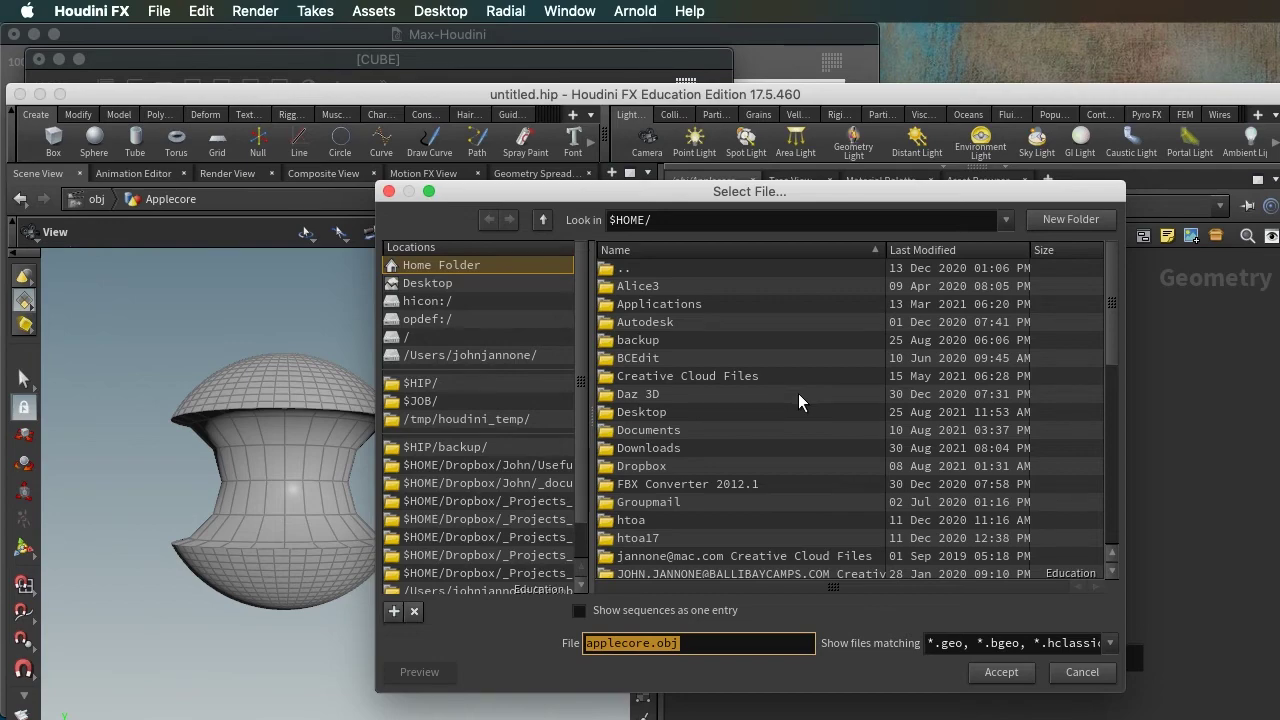
{"action": "scroll", "coordinate": [750, 440], "scroll_direction": "down", "scroll_amount": 4}
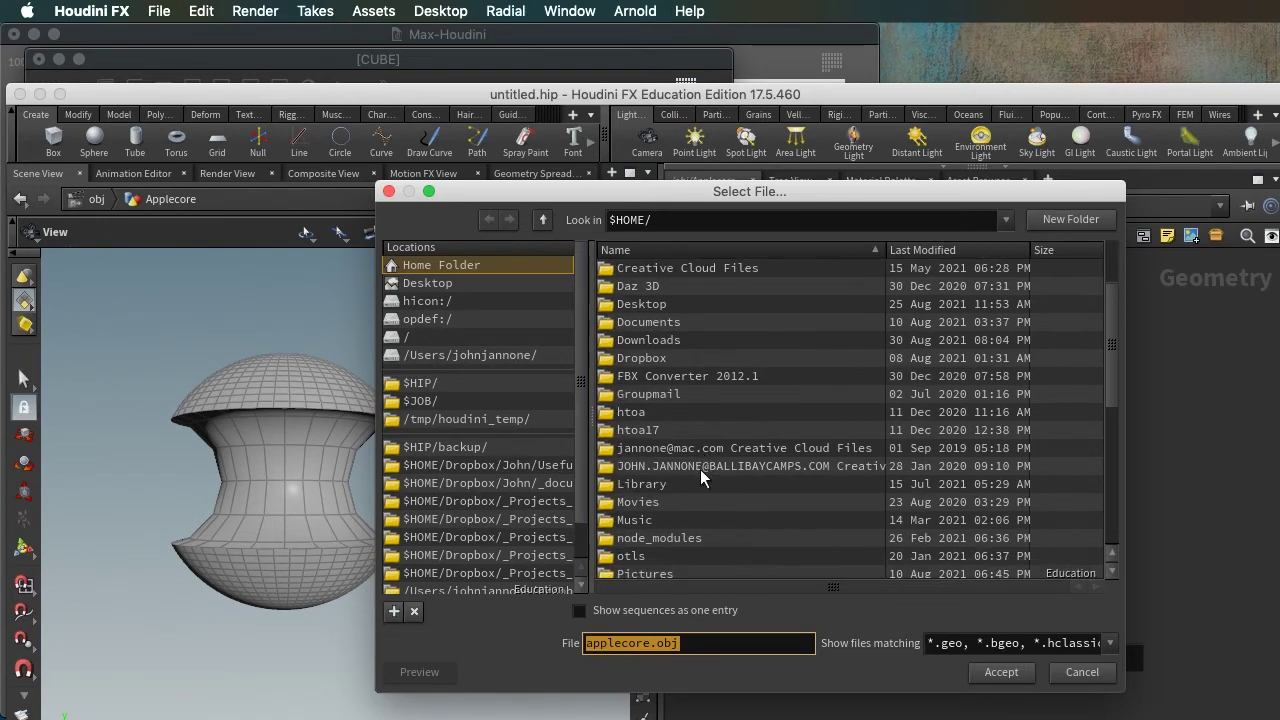
{"action": "scroll", "coordinate": [700, 469], "scroll_direction": "down", "scroll_amount": 2}
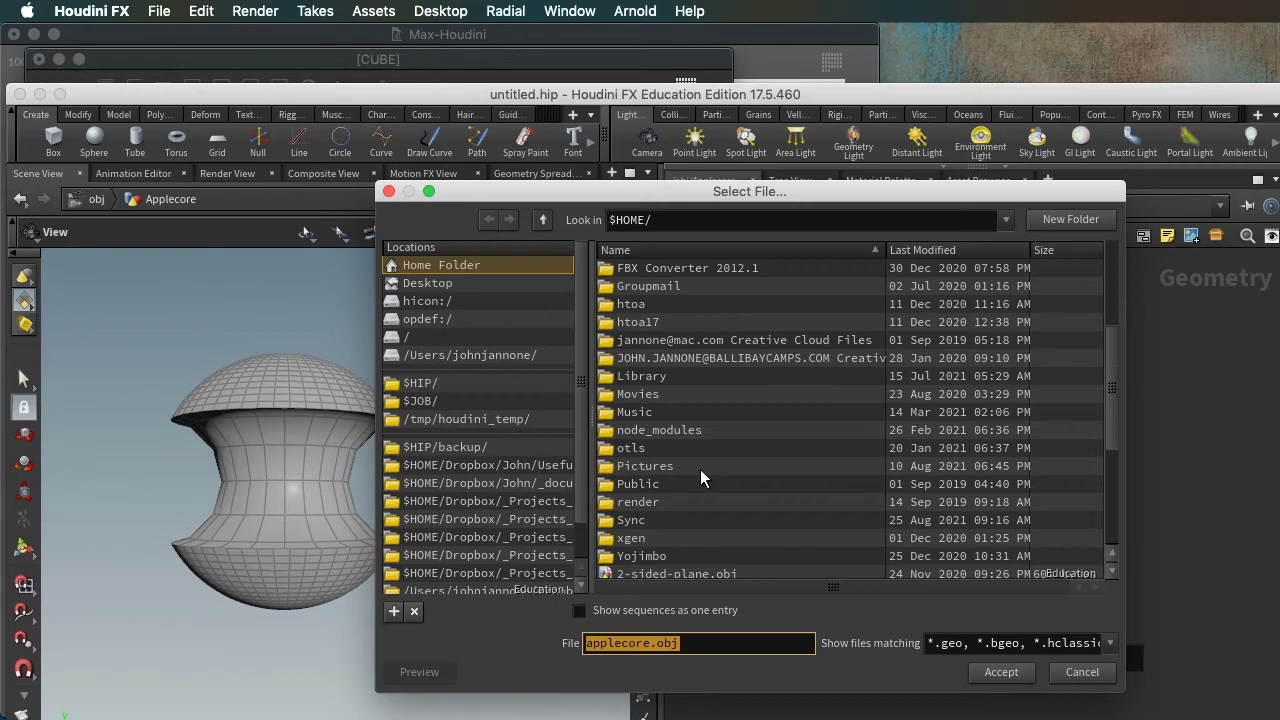
{"action": "scroll", "coordinate": [700, 469], "scroll_direction": "down", "scroll_amount": 1}
{"action": "scroll", "coordinate": [522, 500], "scroll_direction": "down", "scroll_amount": 1}
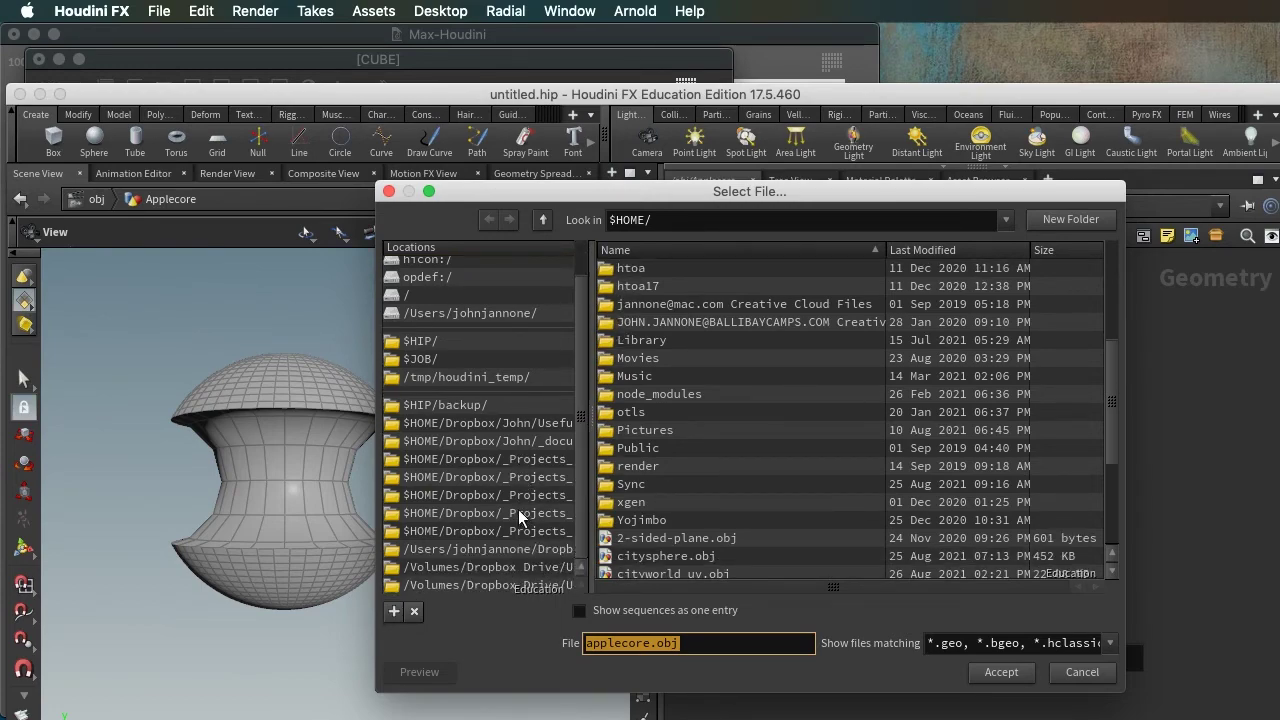
{"action": "left_click", "coordinate": [486, 585]}
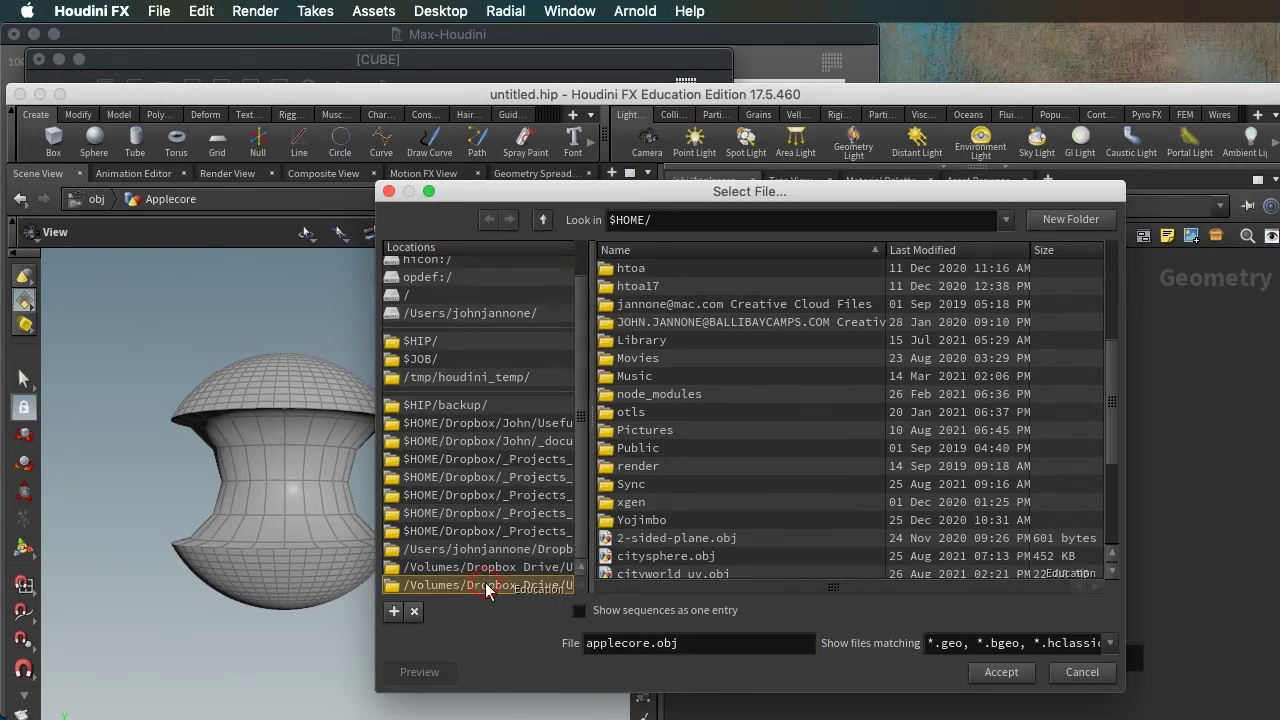
{"action": "left_click", "coordinate": [394, 611]}
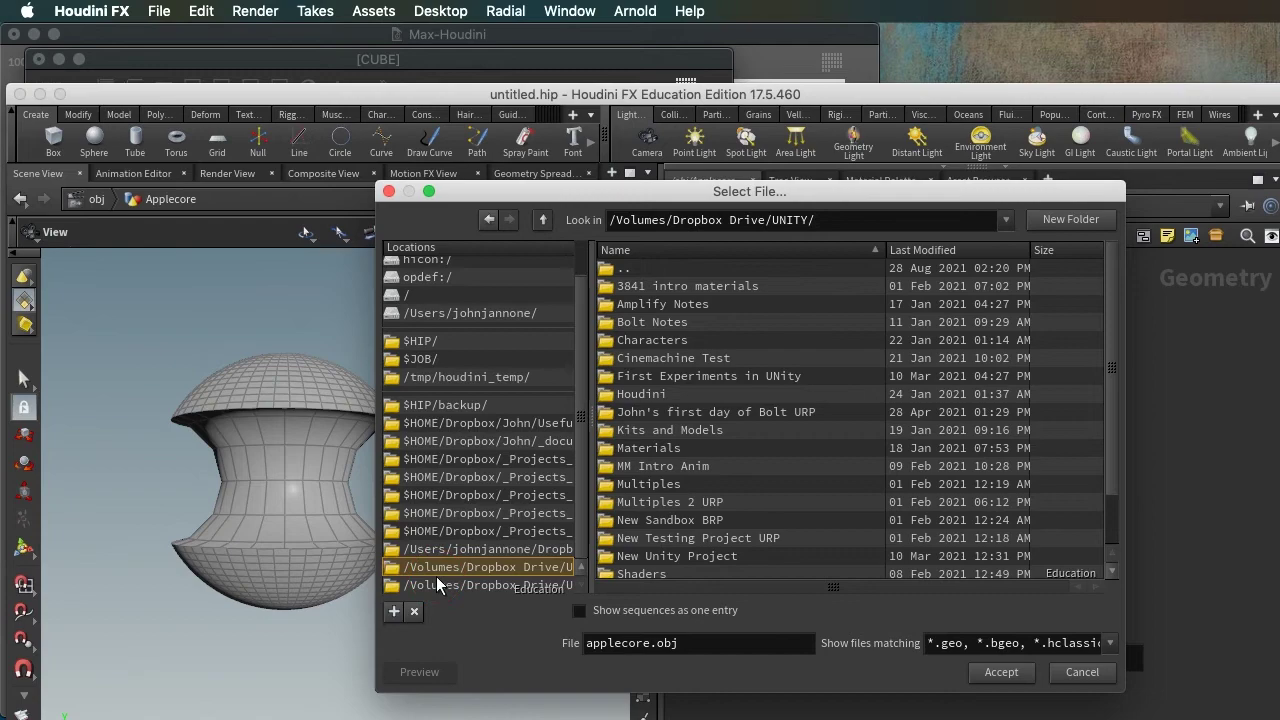
{"action": "left_click", "coordinate": [414, 611]}
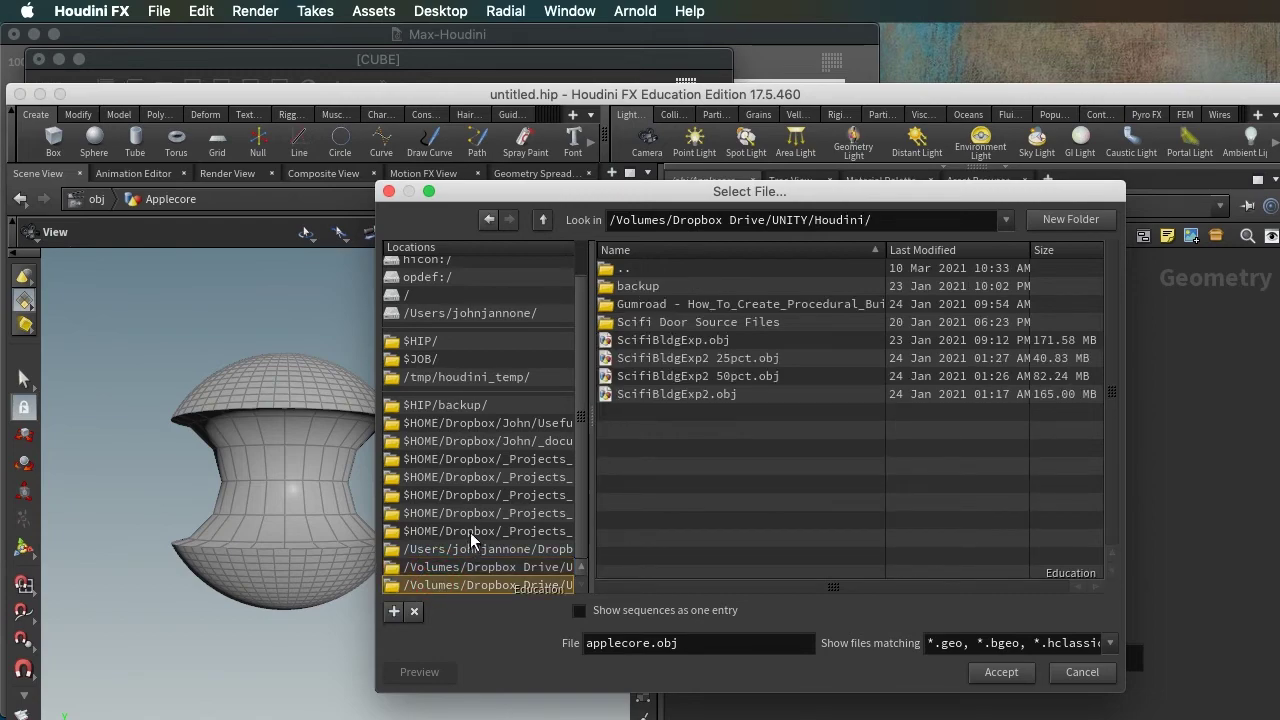
{"action": "left_click", "coordinate": [480, 480]}
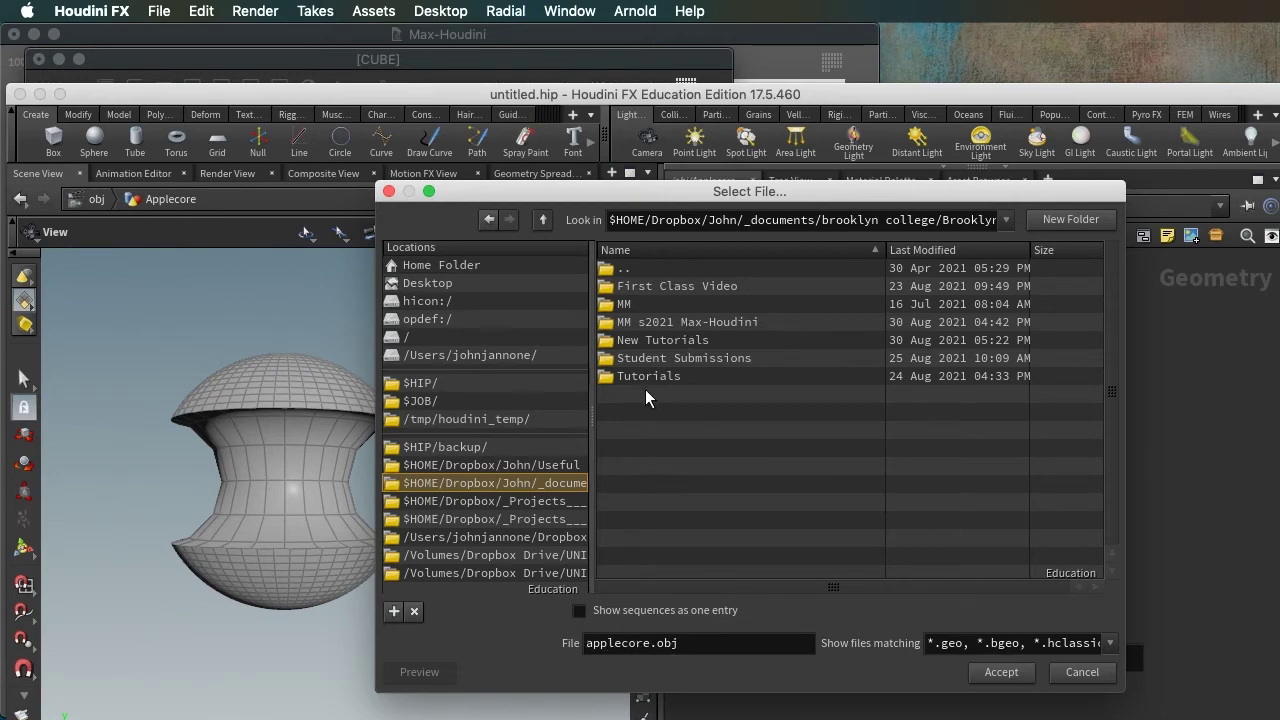
{"action": "left_click", "coordinate": [998, 673]}
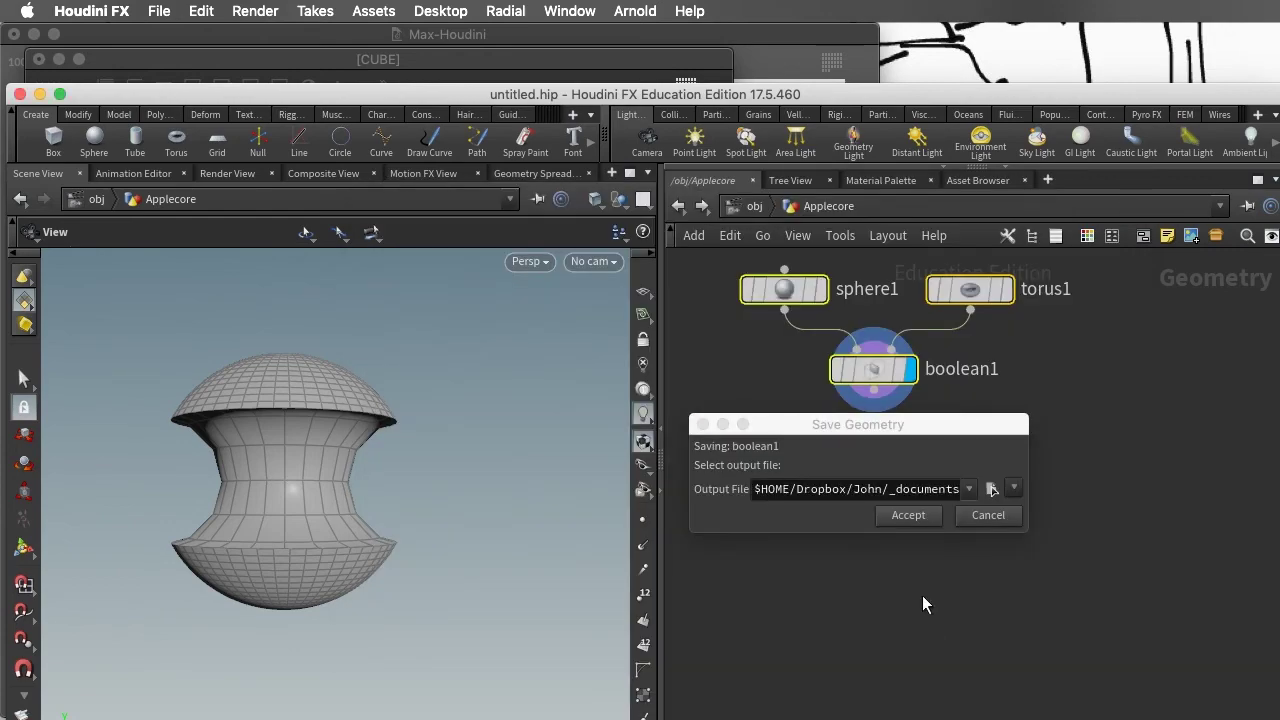
{"action": "left_click", "coordinate": [908, 515]}
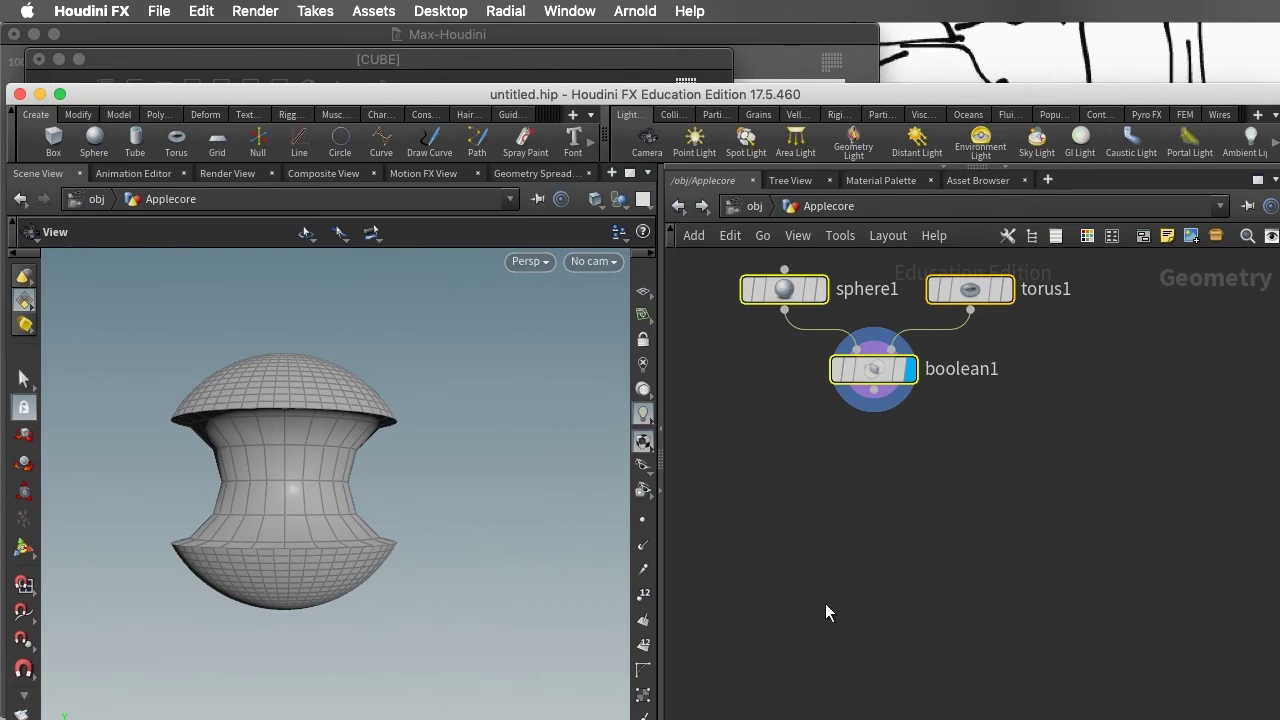
Switch to Max, show the Max-Houdini-project window, and add applecore.obj to it from the Brooklyn College 2021 fall folder in Finder.
{"action": "left_click", "coordinate": [482, 38]}
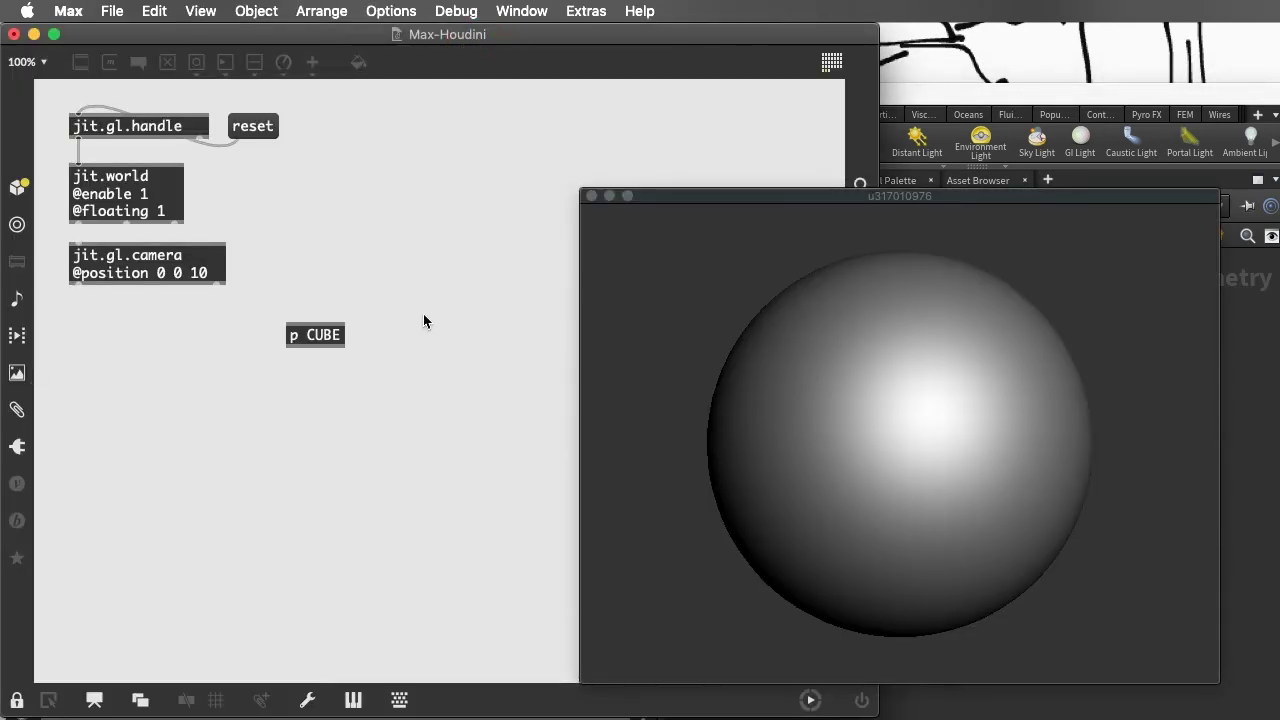
{"action": "left_click", "coordinate": [521, 11]}
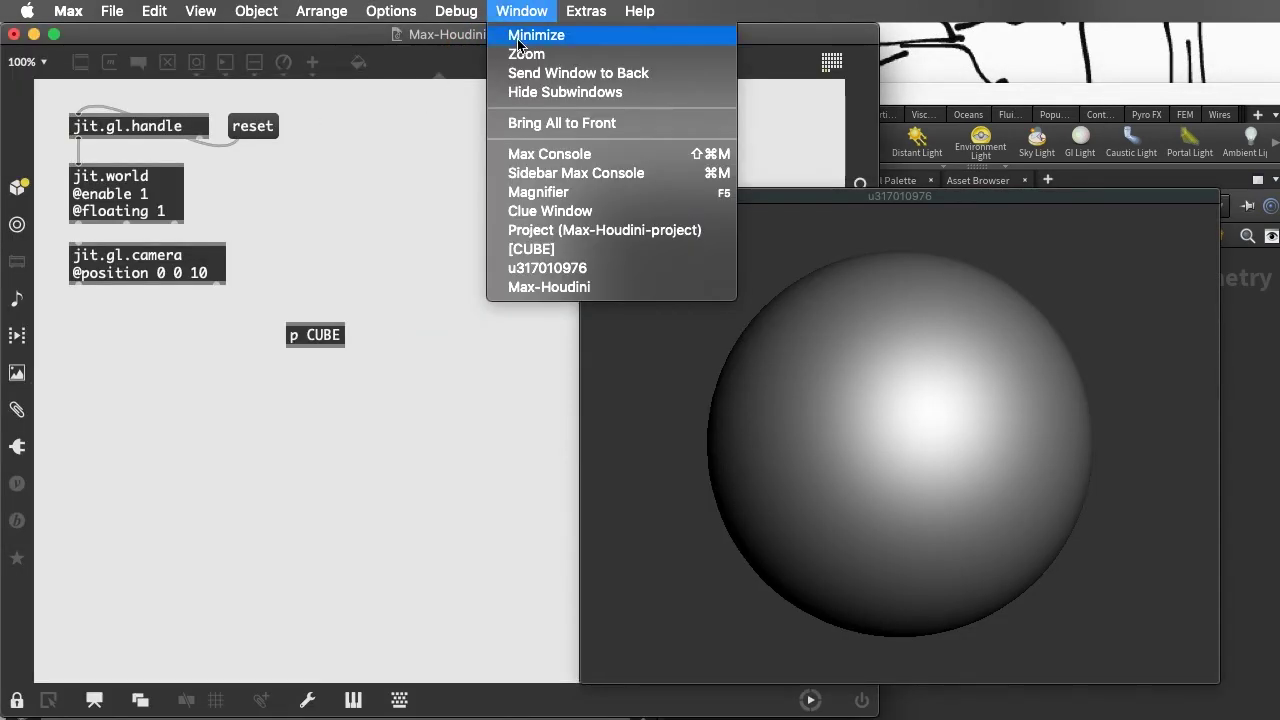
{"action": "left_click", "coordinate": [555, 232]}
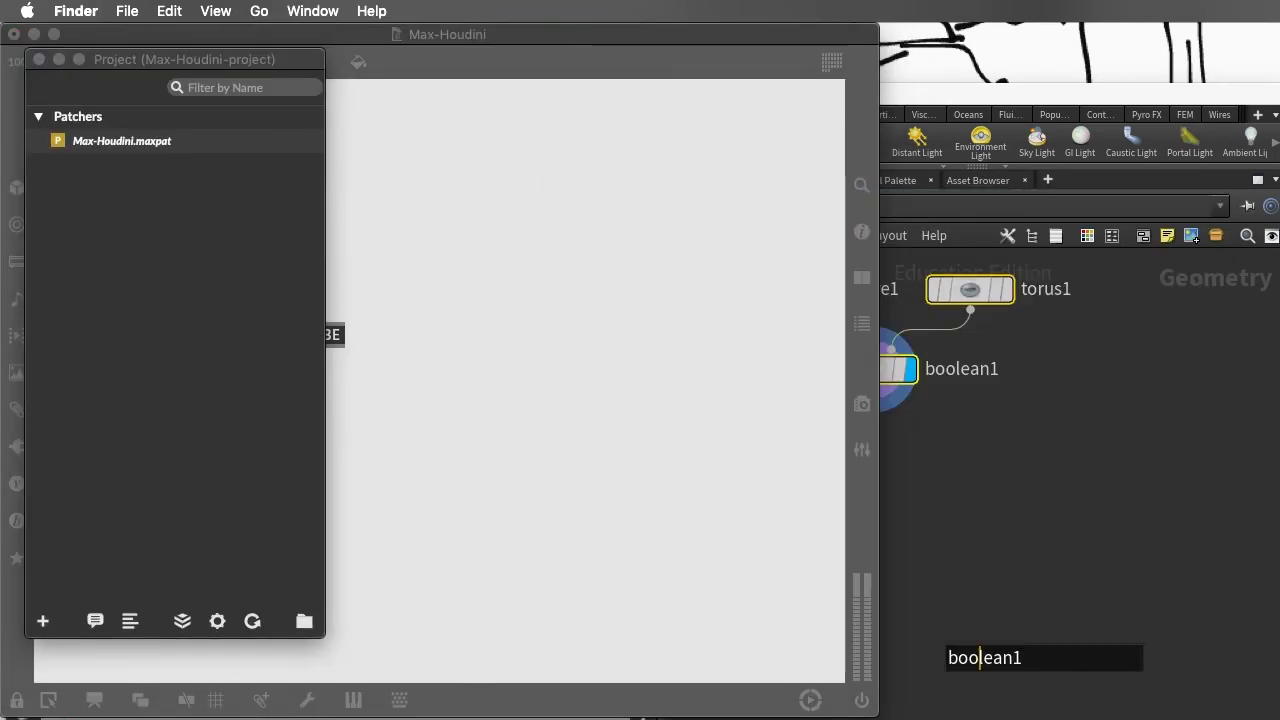
{"action": "left_click_drag", "start_coordinate": [1279, 110], "coordinate": [637, 109]}
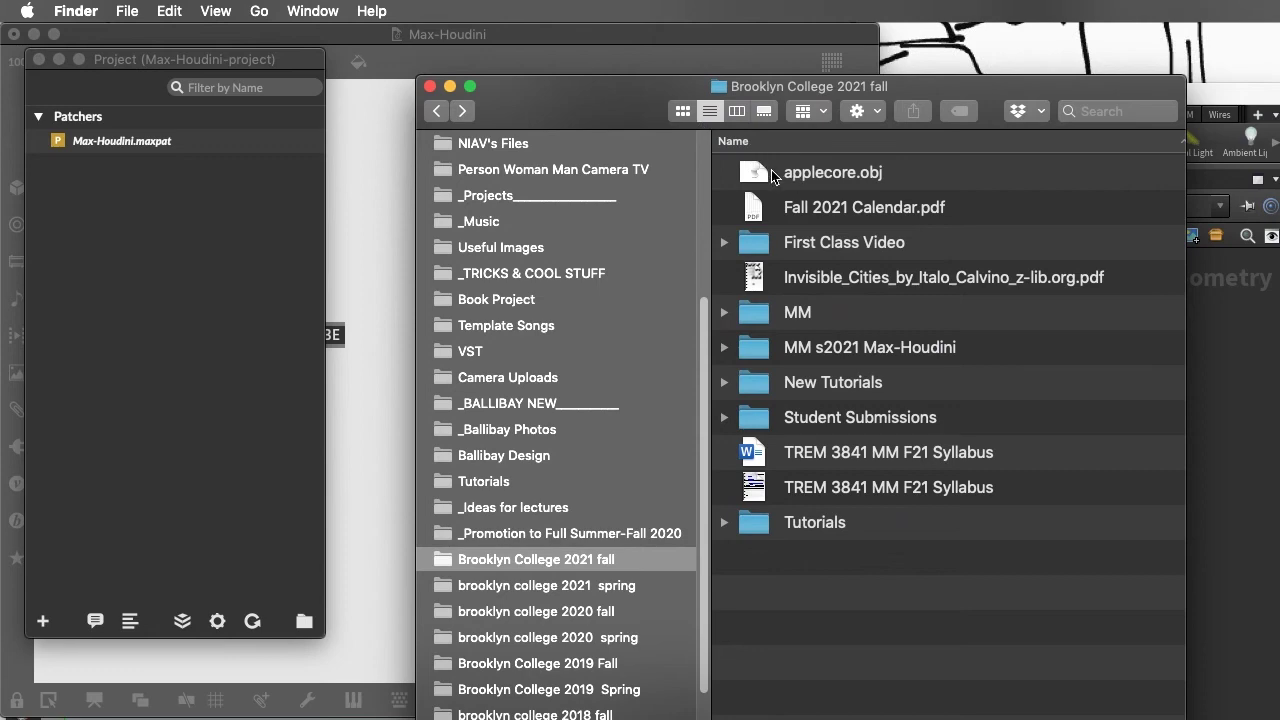
{"action": "left_click_drag", "start_coordinate": [771, 169], "coordinate": [129, 247]}
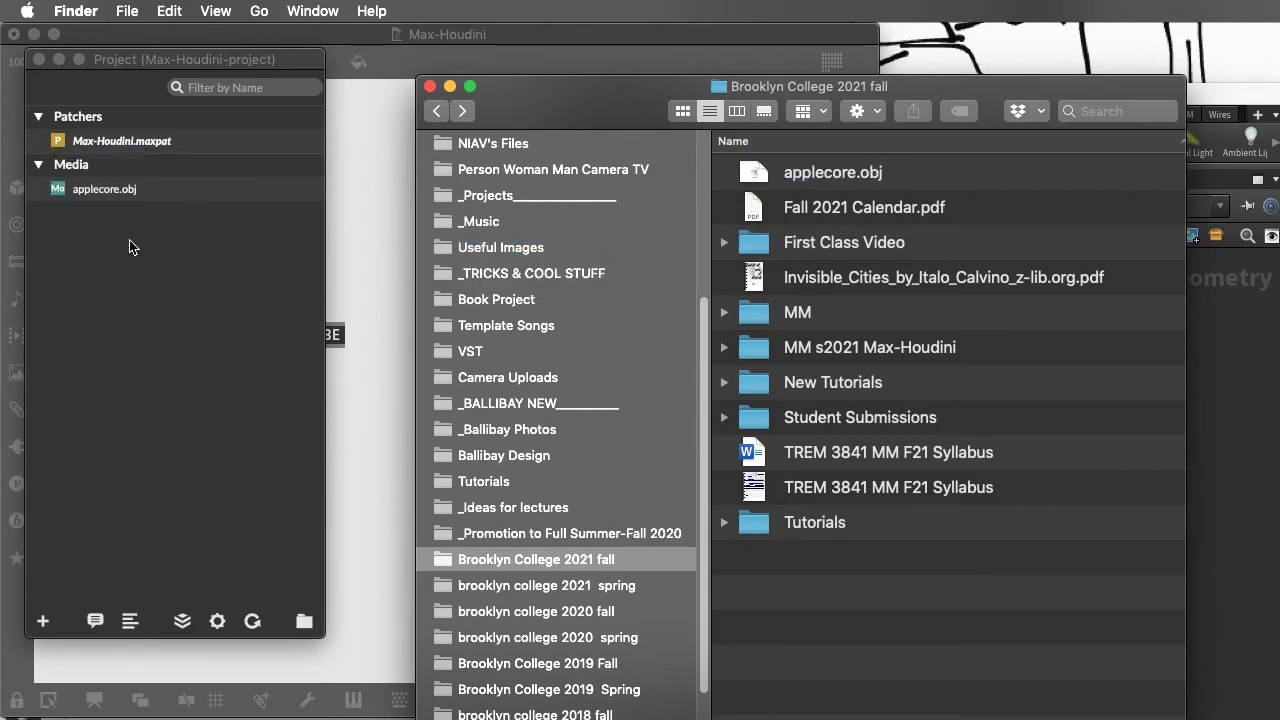
Consolidate the Max-Houdini-project files and close the Brooklyn College 2021 fall folder window.
{"action": "left_click", "coordinate": [182, 621]}
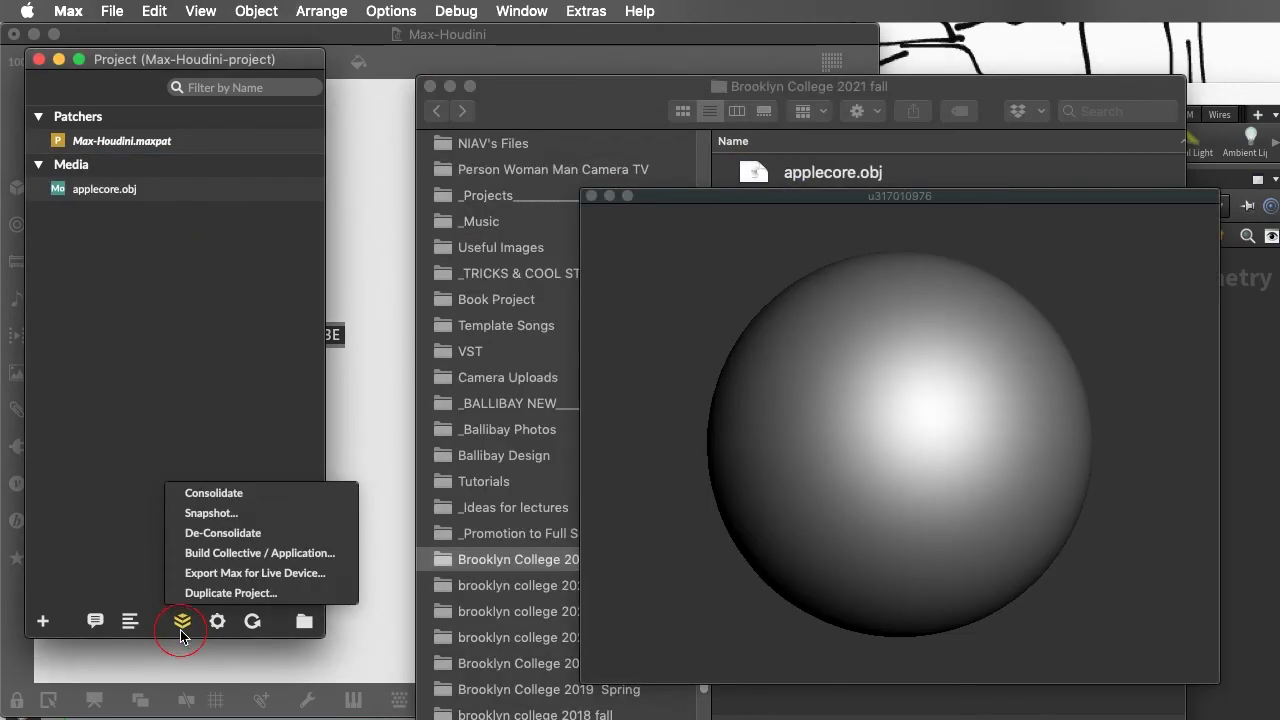
{"action": "left_click", "coordinate": [202, 498]}
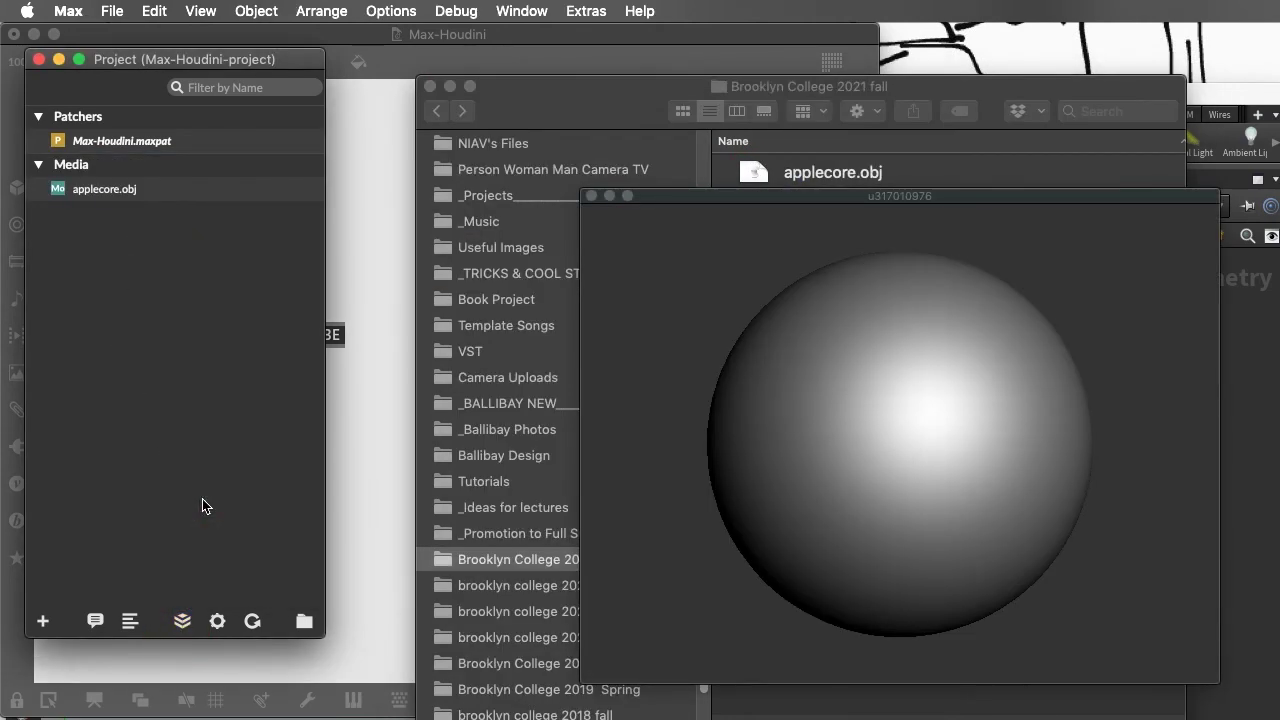
{"action": "left_click", "coordinate": [430, 88]}
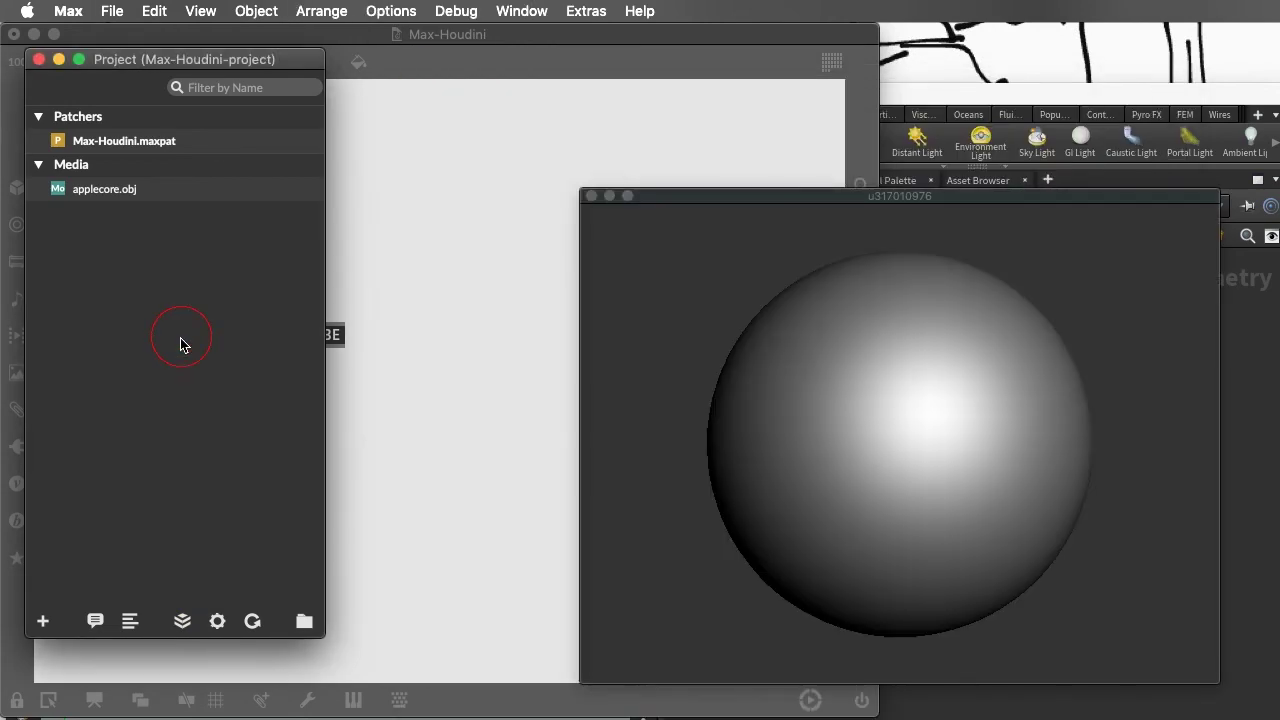
Reveal the project folder in Finder, check its media and patchers subfolders for applecore.obj, and close the window.
{"action": "left_click", "coordinate": [305, 622]}
{"action": "left_click_drag", "start_coordinate": [620, 103], "coordinate": [567, 57]}
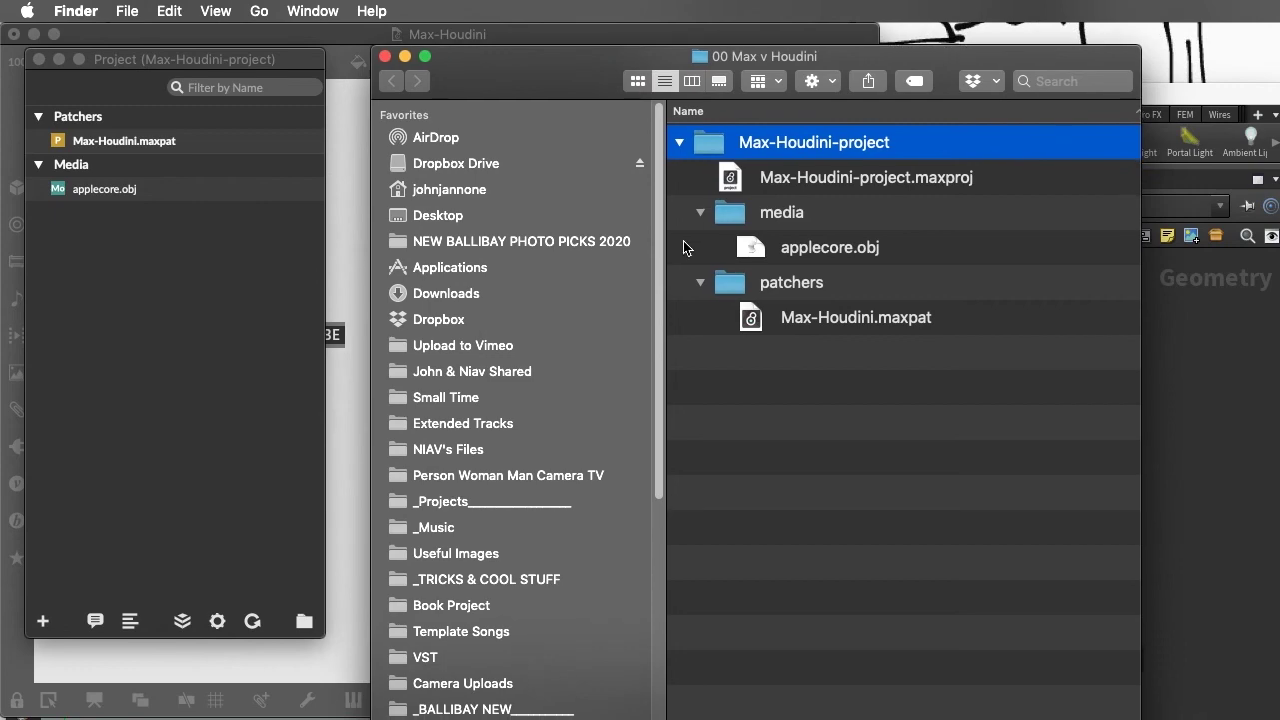
{"action": "left_click", "coordinate": [768, 252]}
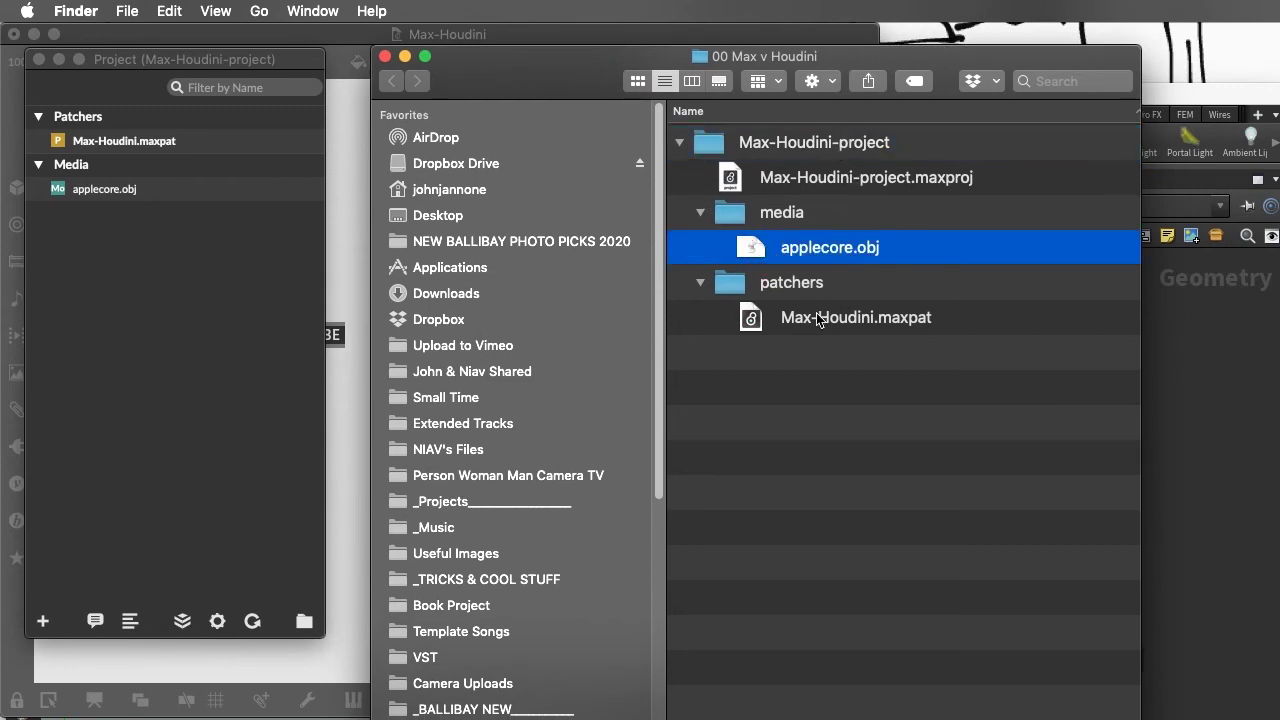
{"action": "left_click", "coordinate": [386, 57]}
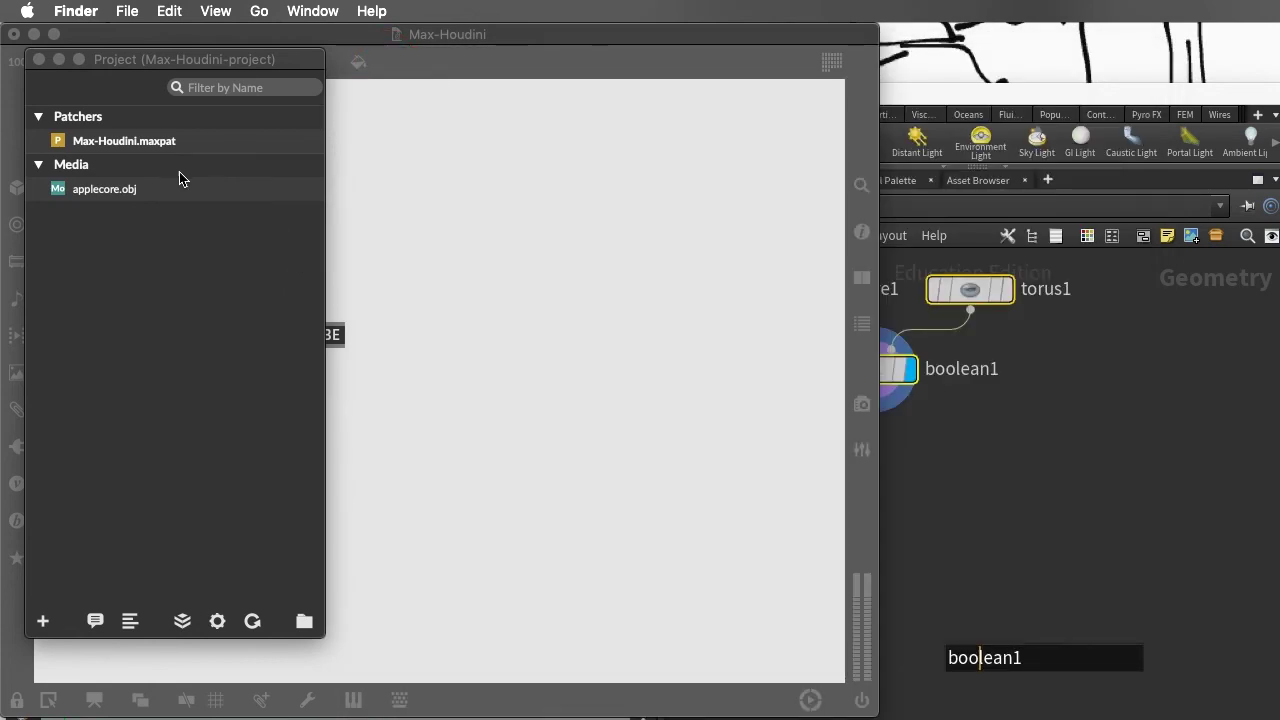
Unlock the Max-Houdini patcher and place applecore.obj from the project's media in it as a jit.gl.model object.
{"action": "double_click", "coordinate": [140, 190]}
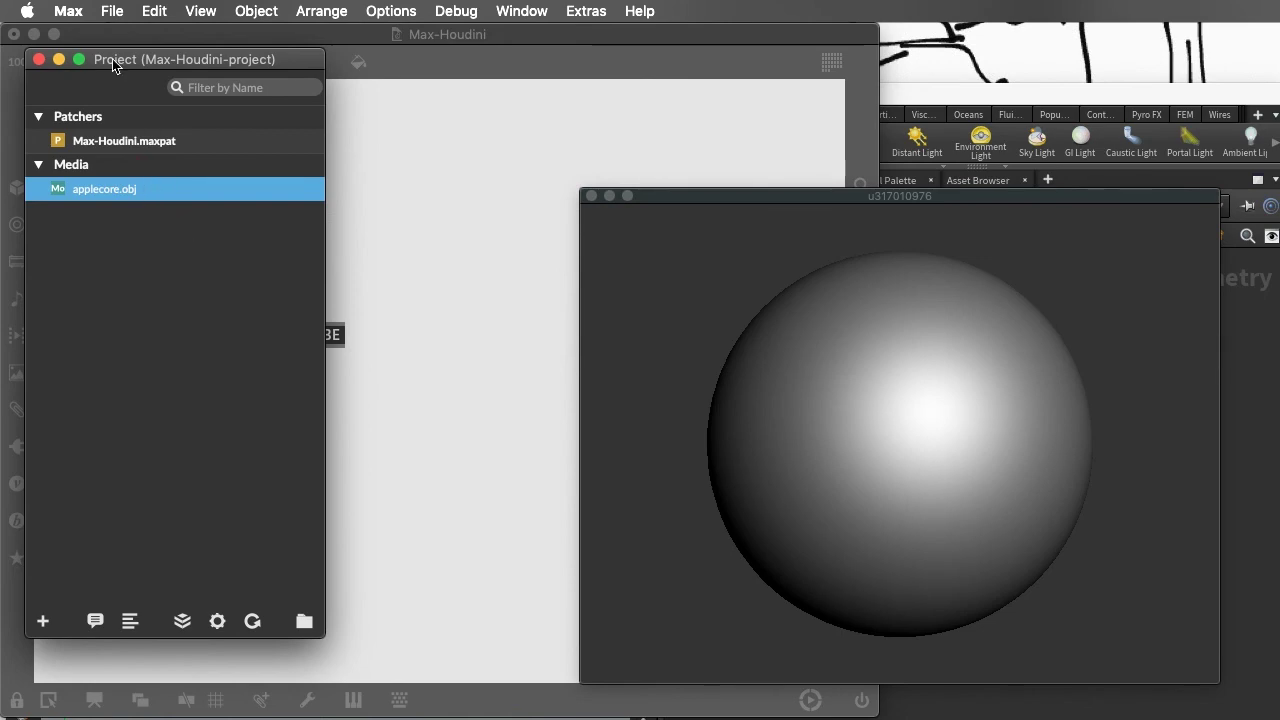
{"action": "key", "text": "super+e"}
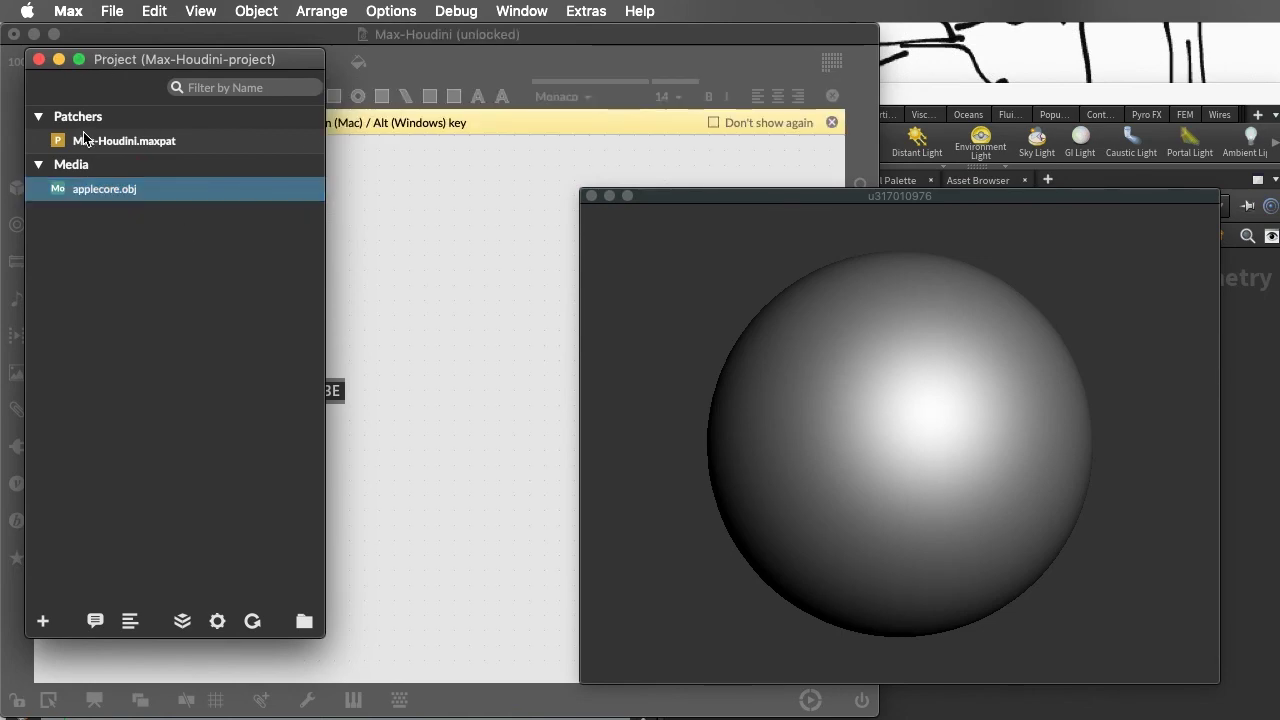
{"action": "left_click_drag", "start_coordinate": [53, 192], "coordinate": [439, 280]}
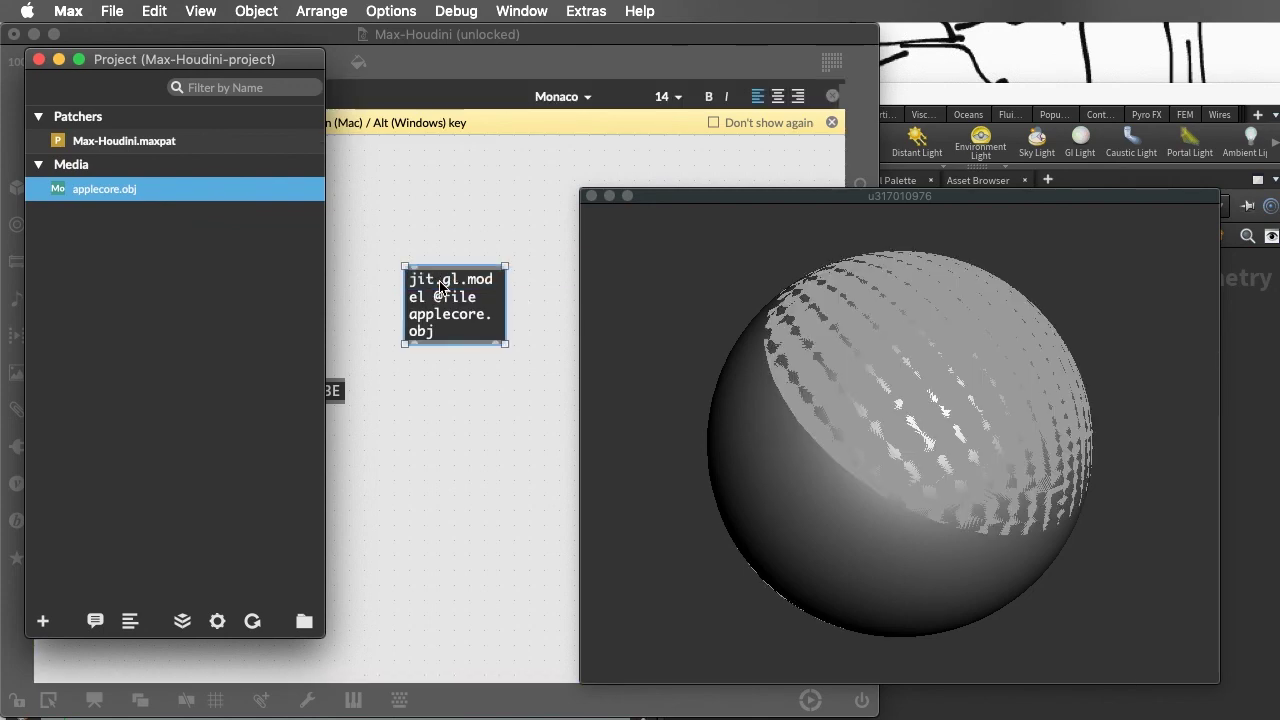
Delete the p CUBE subpatcher and rotate the remaining apple core model in the render window.
{"action": "left_click", "coordinate": [418, 406]}
{"action": "left_click", "coordinate": [326, 395]}
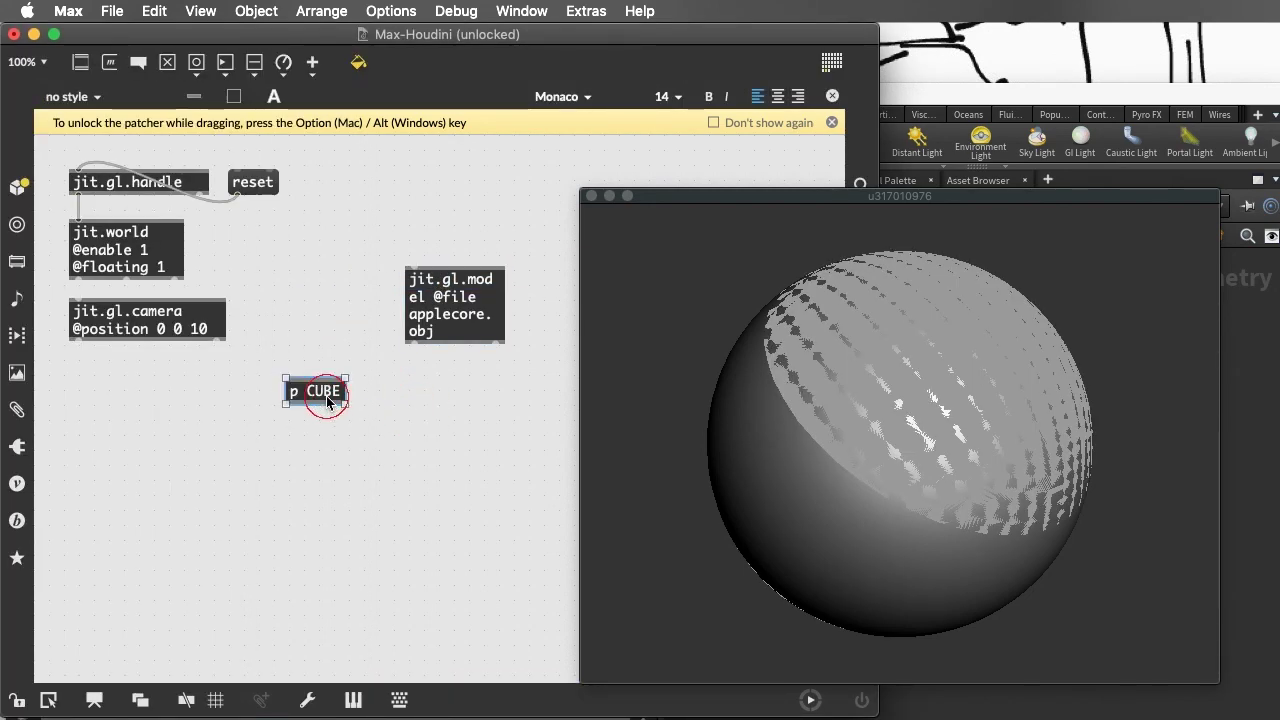
{"action": "key", "text": "BackSpace"}
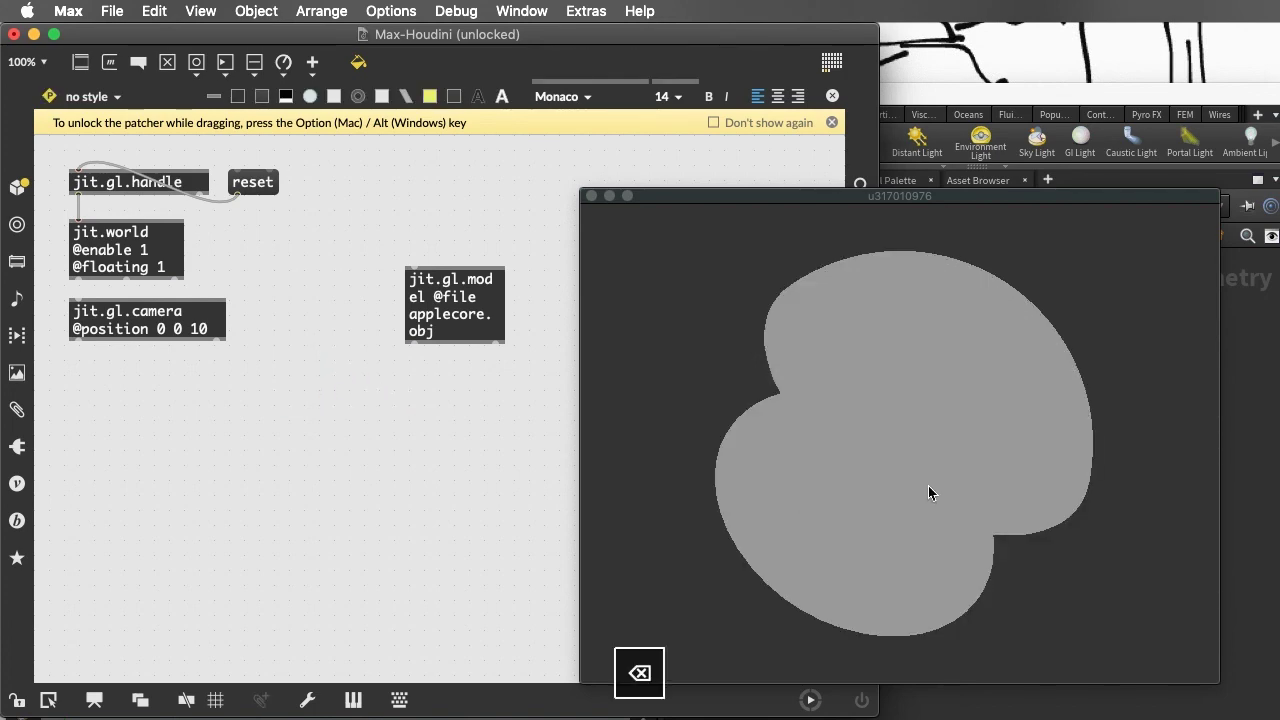
{"action": "left_click_drag", "start_coordinate": [928, 485], "coordinate": [860, 350]}
Create a jit.gl.material object above the jit.gl.model object and connect its first outlet to the model.
{"action": "left_click", "coordinate": [394, 202]}
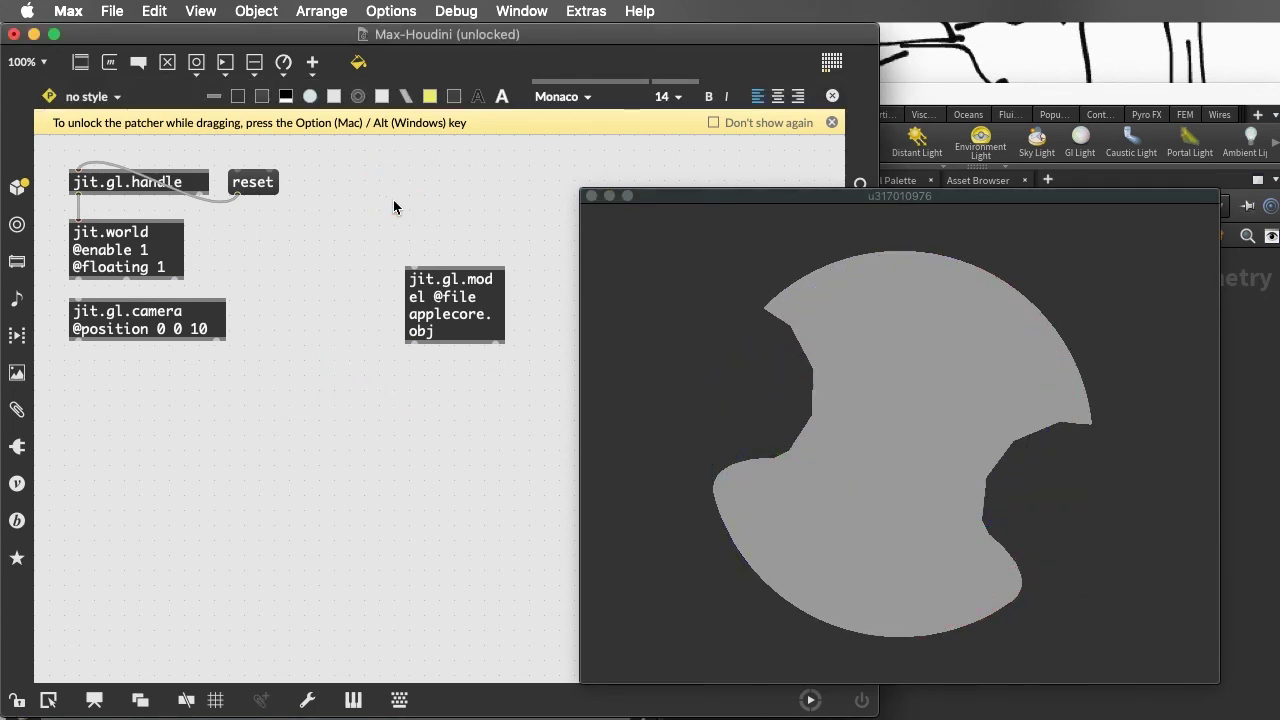
{"action": "type", "text": "njit."}
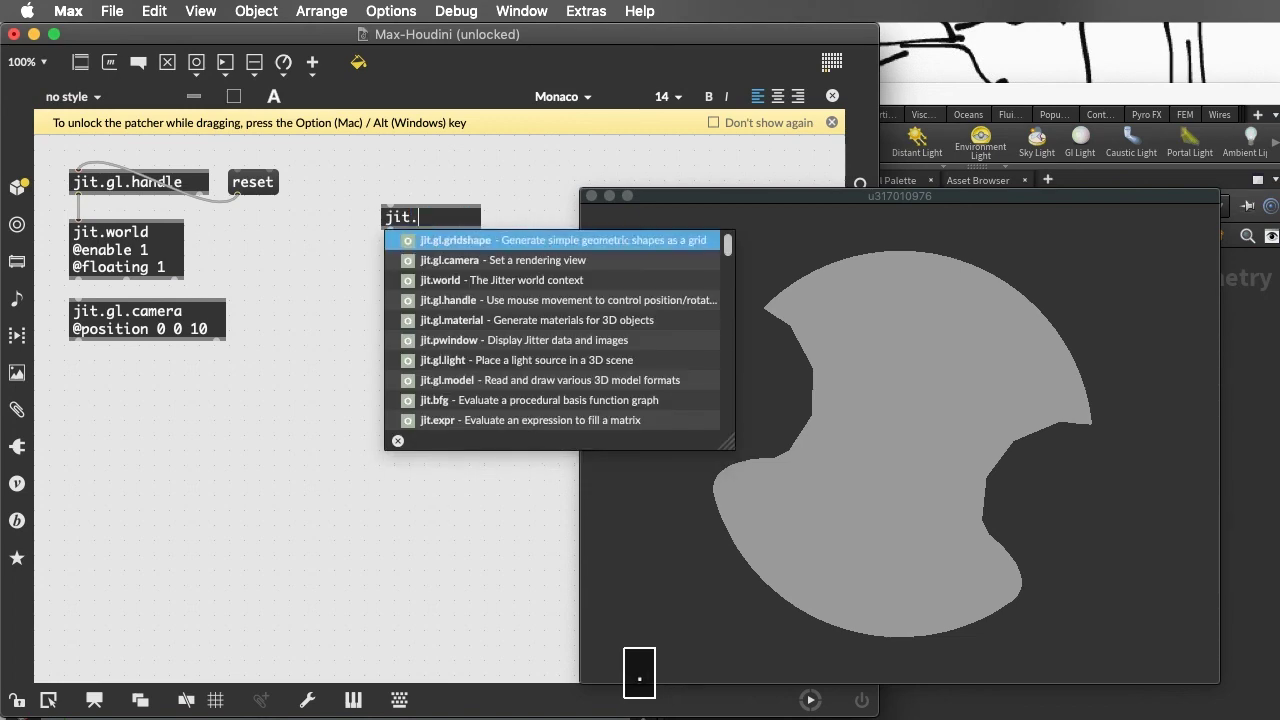
{"action": "type", "text": "gl.mat"}
{"action": "left_click", "coordinate": [425, 249]}
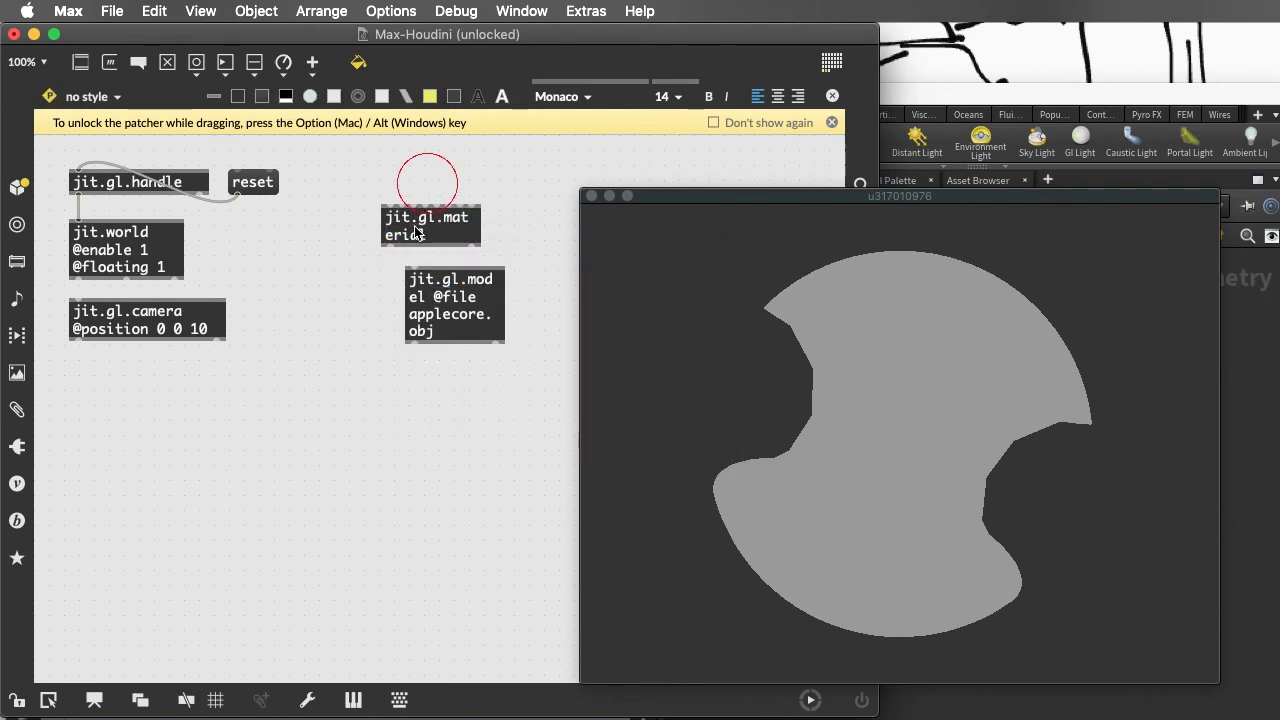
{"action": "left_click_drag", "start_coordinate": [391, 246], "coordinate": [432, 307]}
Rotate the shaded apple core upright in the render window and align the jit.gl.model object beneath jit.gl.material.
{"action": "left_click", "coordinate": [957, 428]}
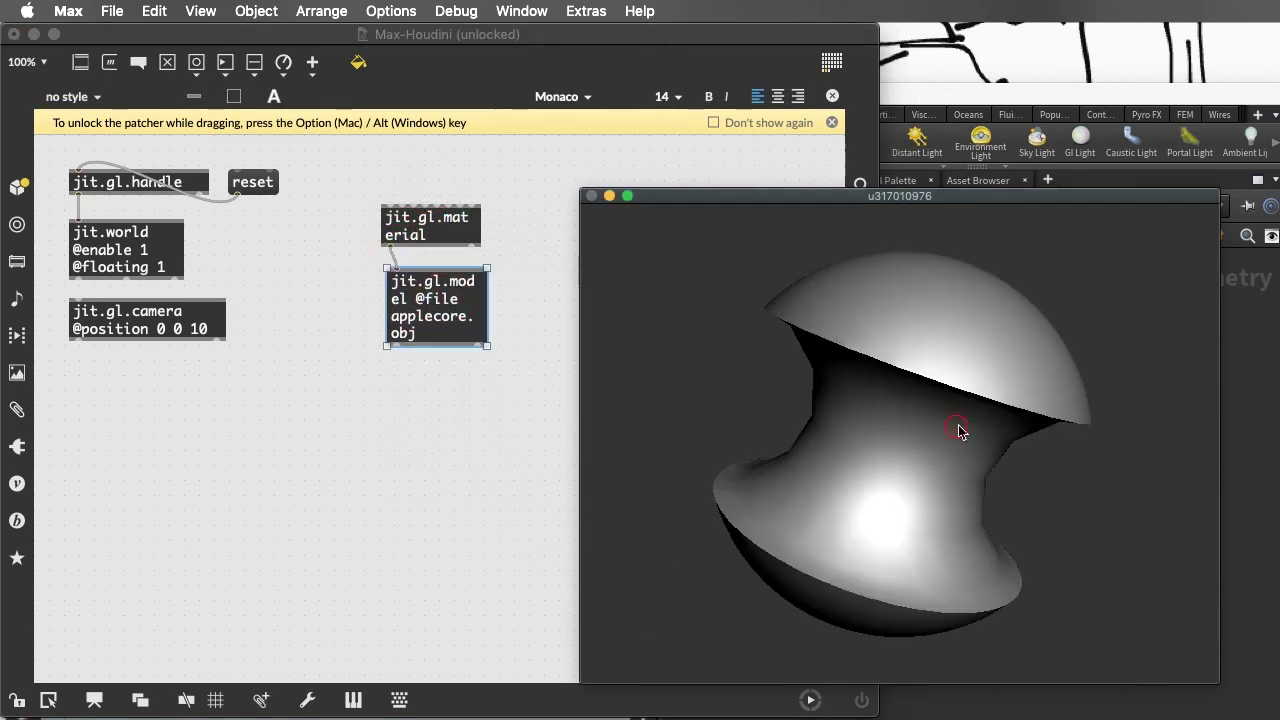
{"action": "left_click_drag", "start_coordinate": [855, 410], "coordinate": [879, 462]}
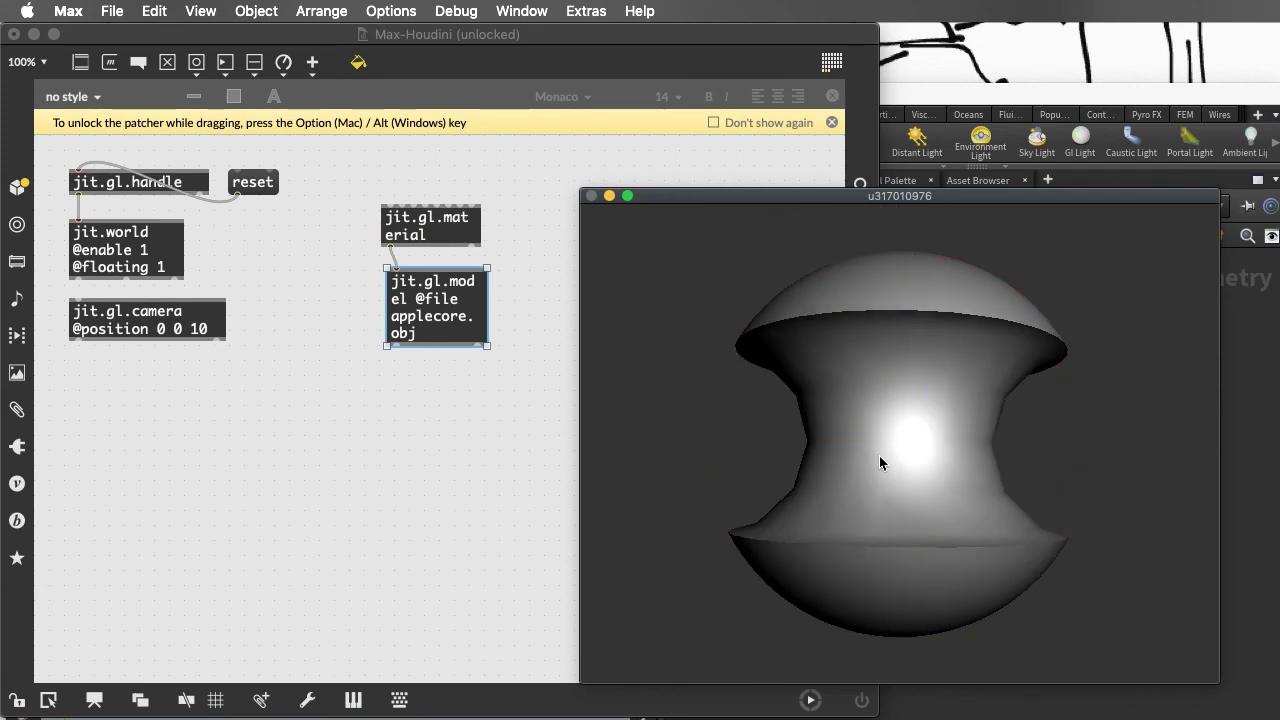
{"action": "left_click", "coordinate": [445, 330]}
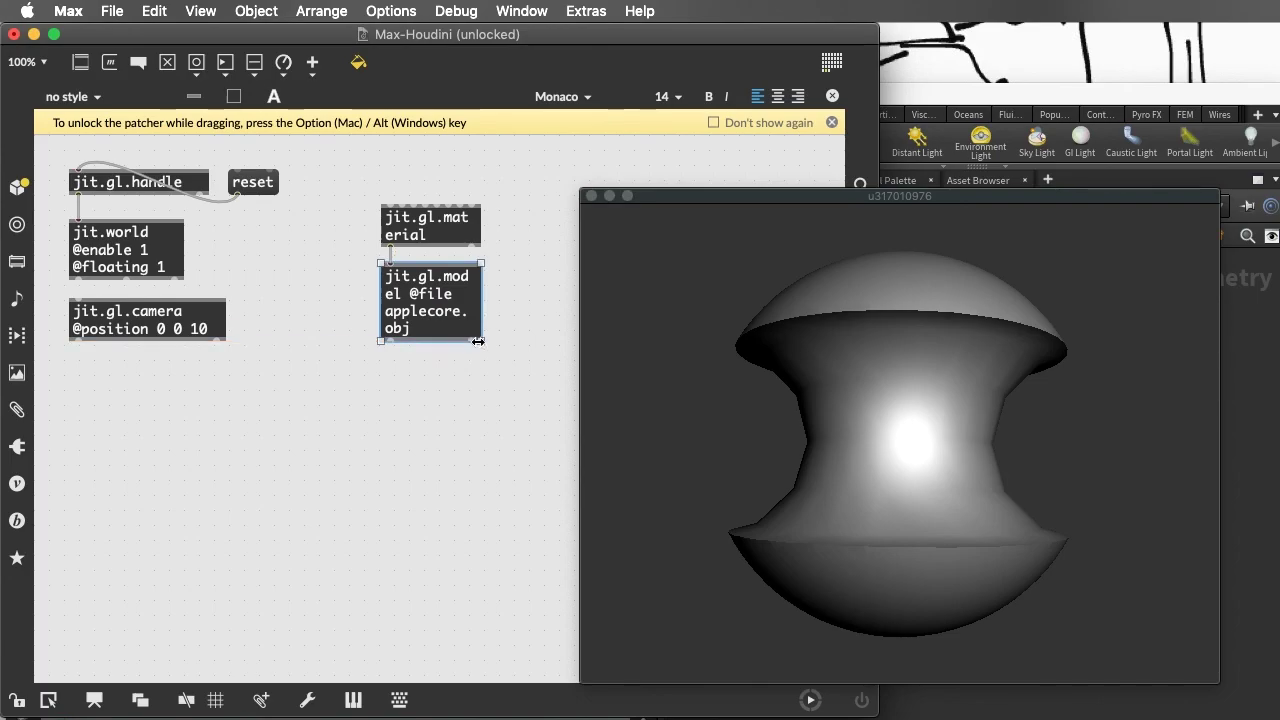